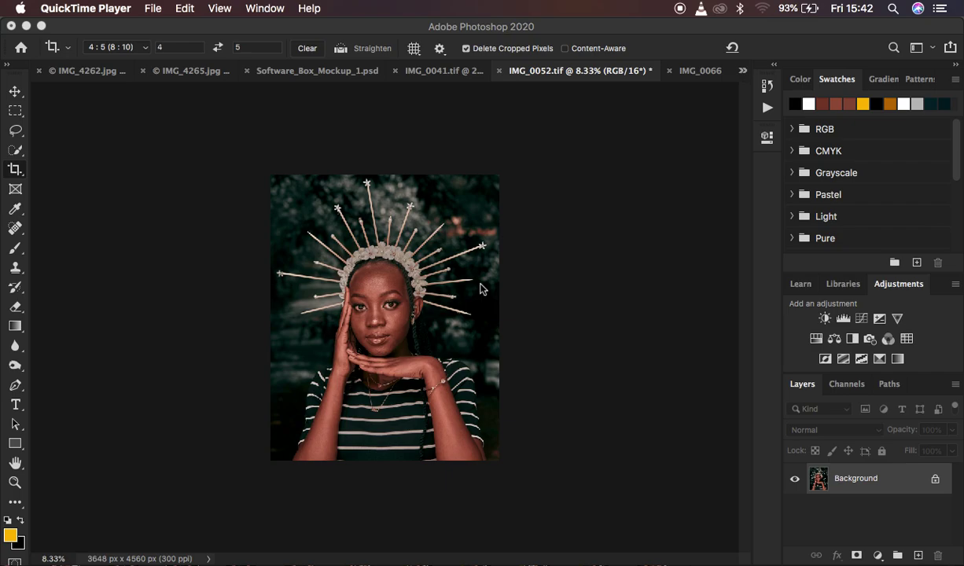
# Examine the portrait's facial skin closely around the eyes, nose and cheeks
pyautogui.click(482, 289)
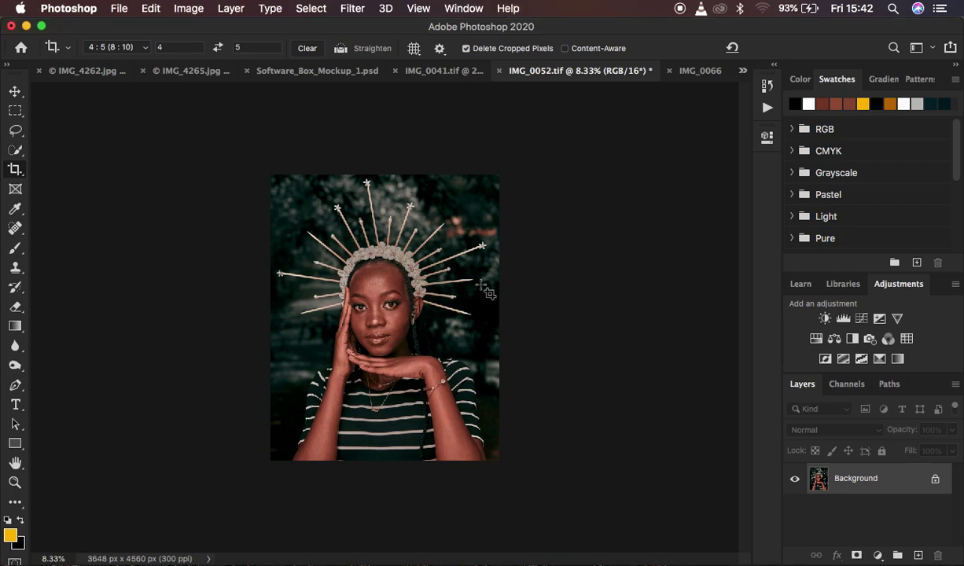
pyautogui.press('super+plus')
pyautogui.press('super+plus')
pyautogui.press('super+plus')
pyautogui.press('super+plus')
pyautogui.press('super+plus')
pyautogui.press('super+plus')
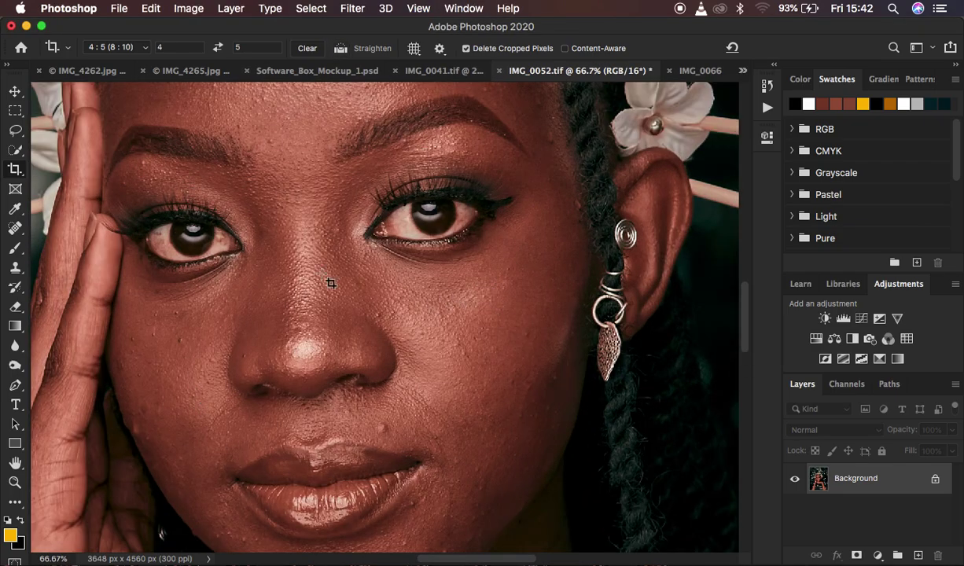
pyautogui.moveTo(407, 213); pyautogui.dragTo(468, 200)
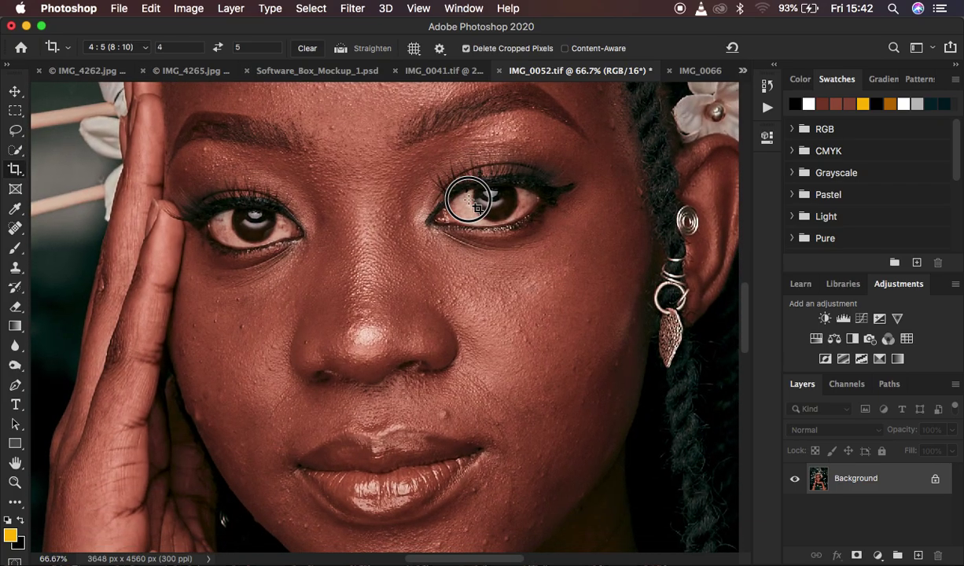
# Run the FS 16 BIT frequency separation action, accepting a Gaussian Blur radius of 7.0 pixels
pyautogui.click(767, 110)
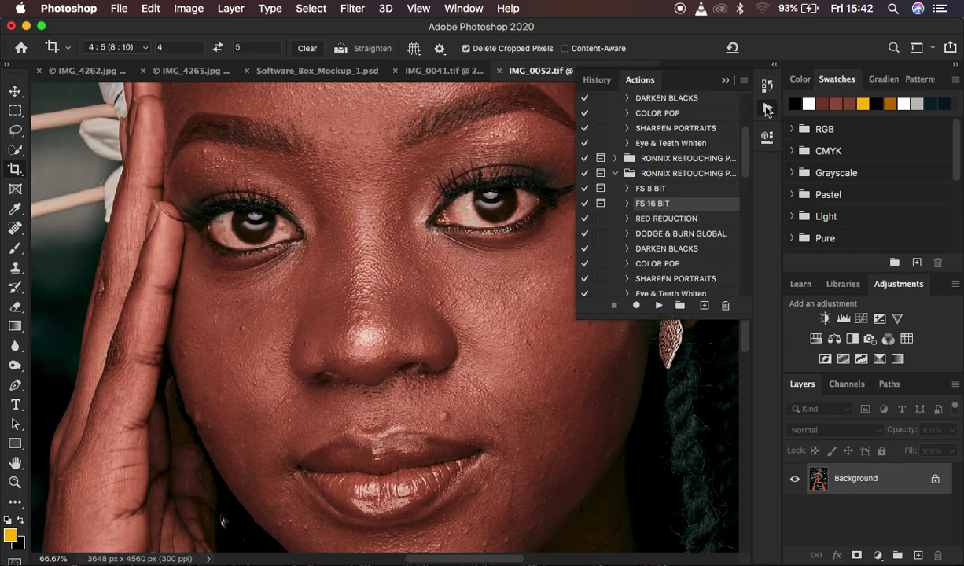
pyautogui.click(658, 307)
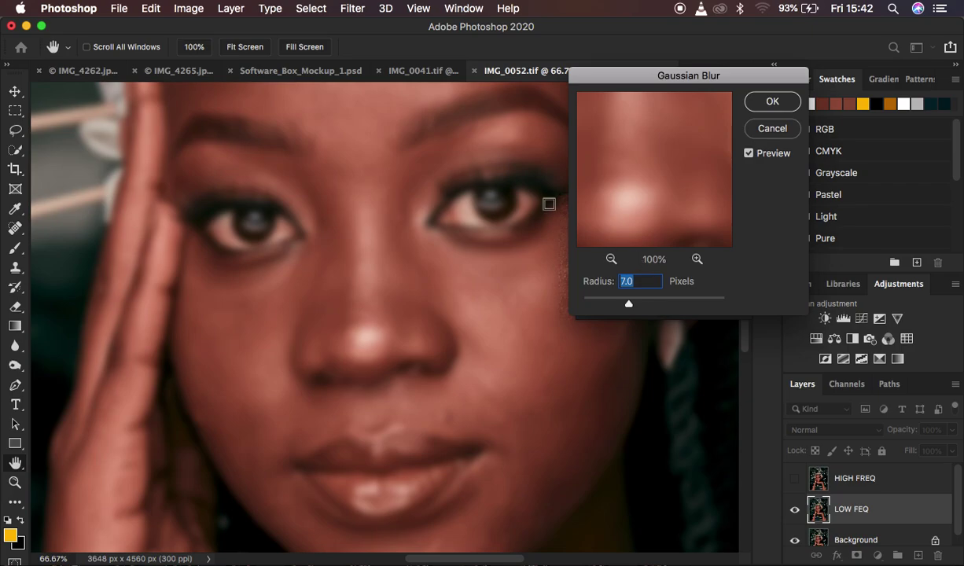
pyautogui.press('super+minus')
pyautogui.press('super+minus')
pyautogui.press('super+minus')
pyautogui.press('super+minus')
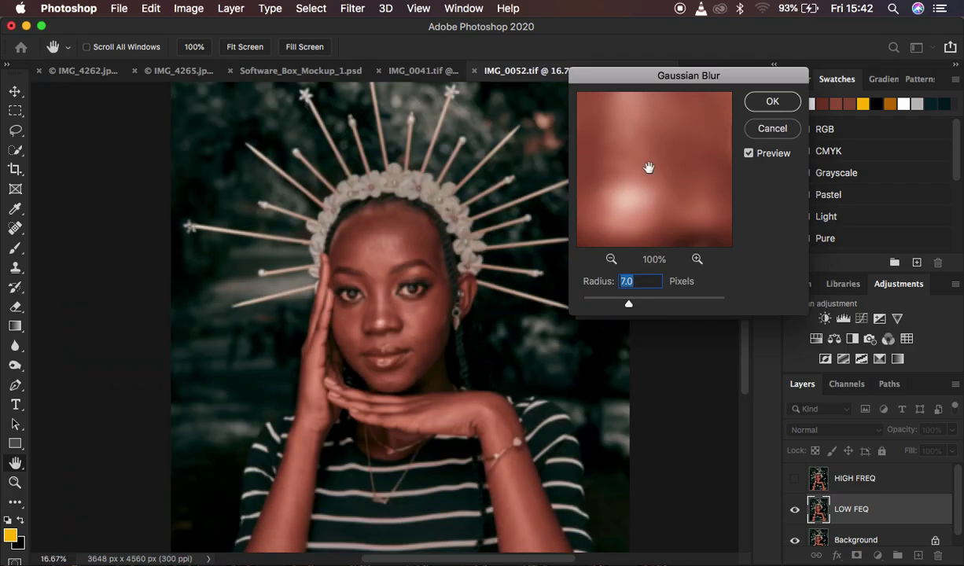
pyautogui.click(772, 104)
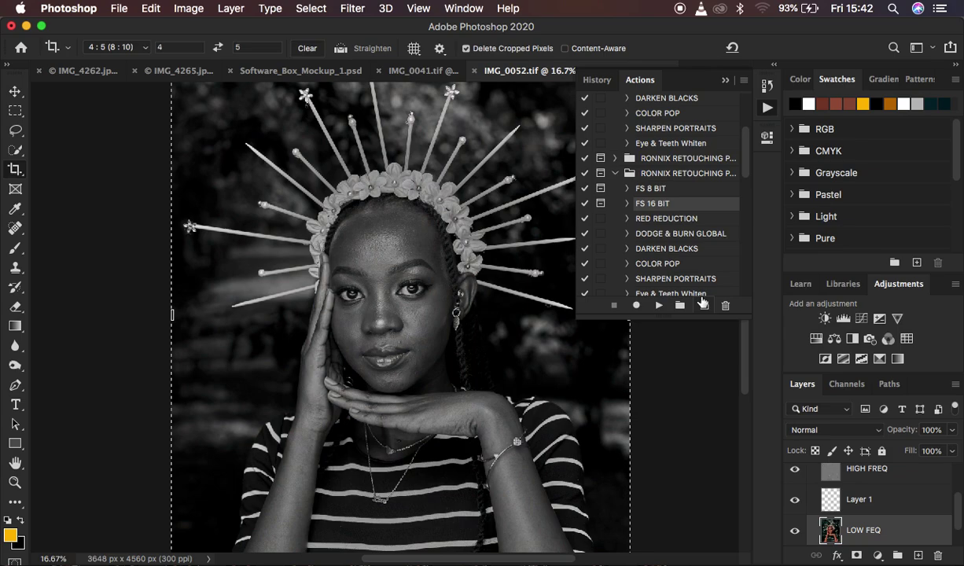
pyautogui.click(724, 82)
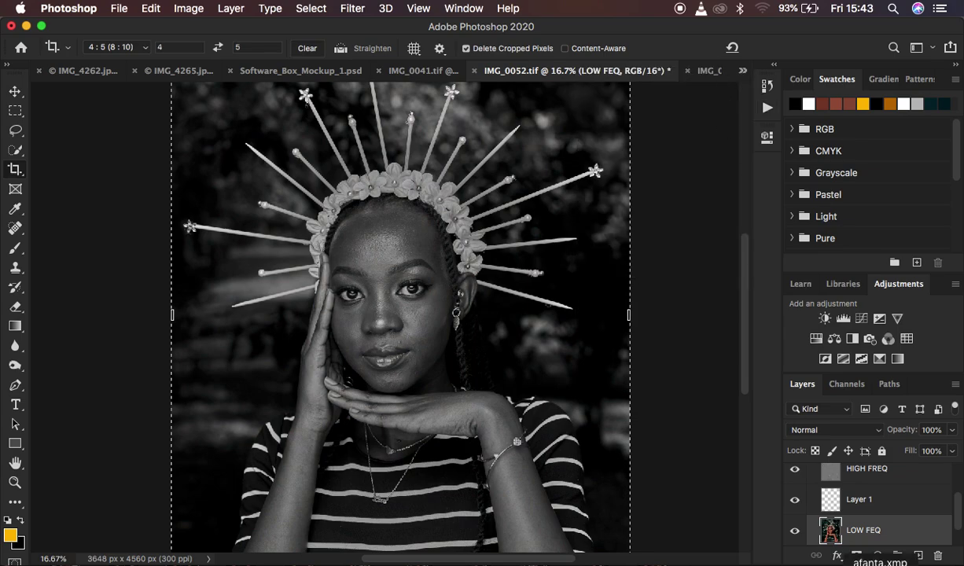
# Hide the Black & White 1 and HIGH FREQ layers so only the blurred low-frequency image shows
pyautogui.scroll(2, 810, 509)
pyautogui.click(795, 499)
pyautogui.click(795, 530)
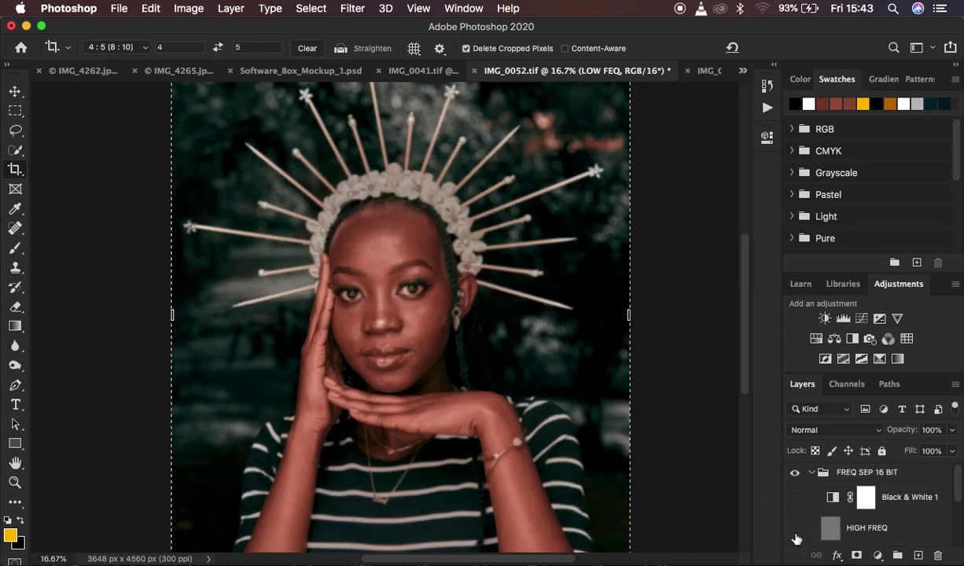
# Smooth the forehead, temples and both cheeks on the LOW FEQ layer with the Mixer Brush tool
pyautogui.click(15, 248)
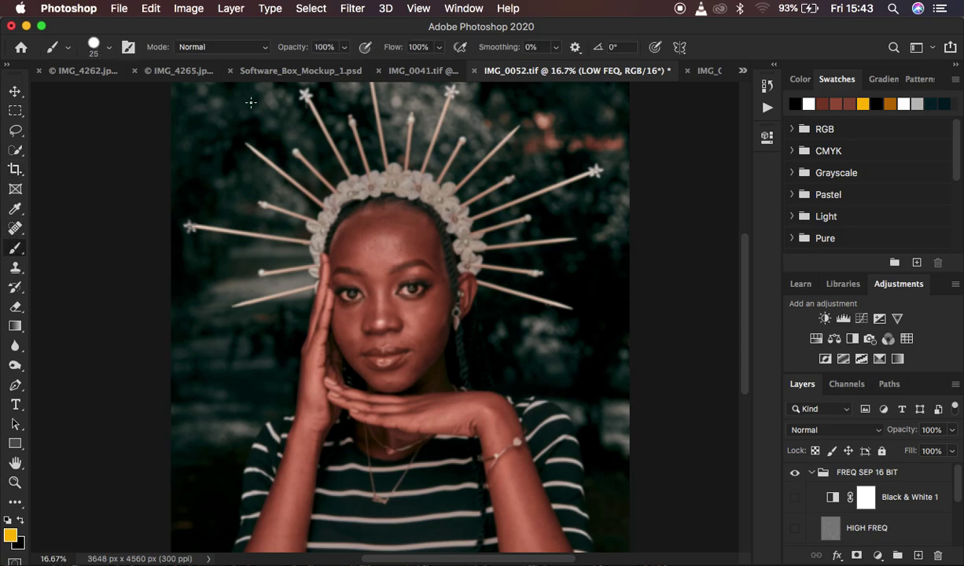
pyautogui.rightClick(12, 248)
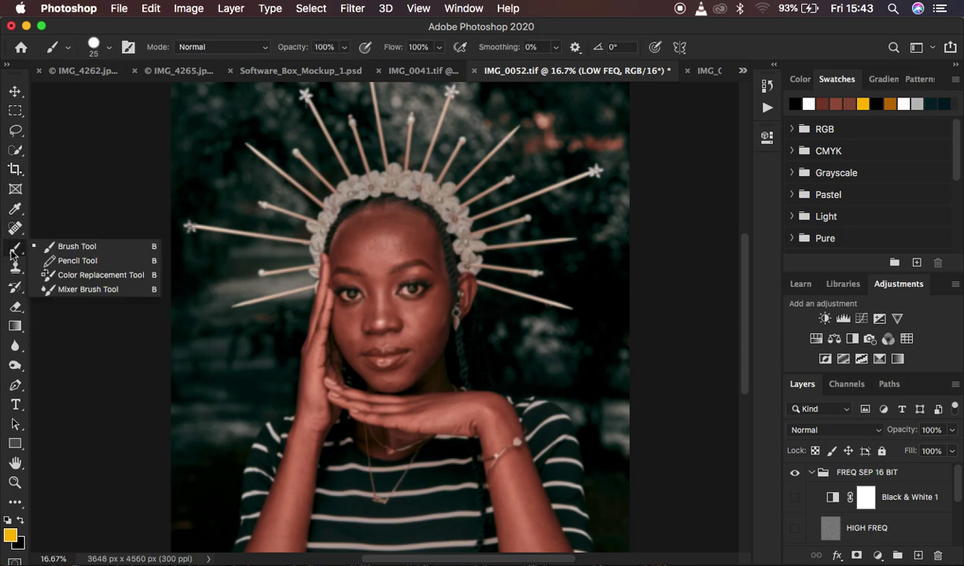
pyautogui.click(80, 289)
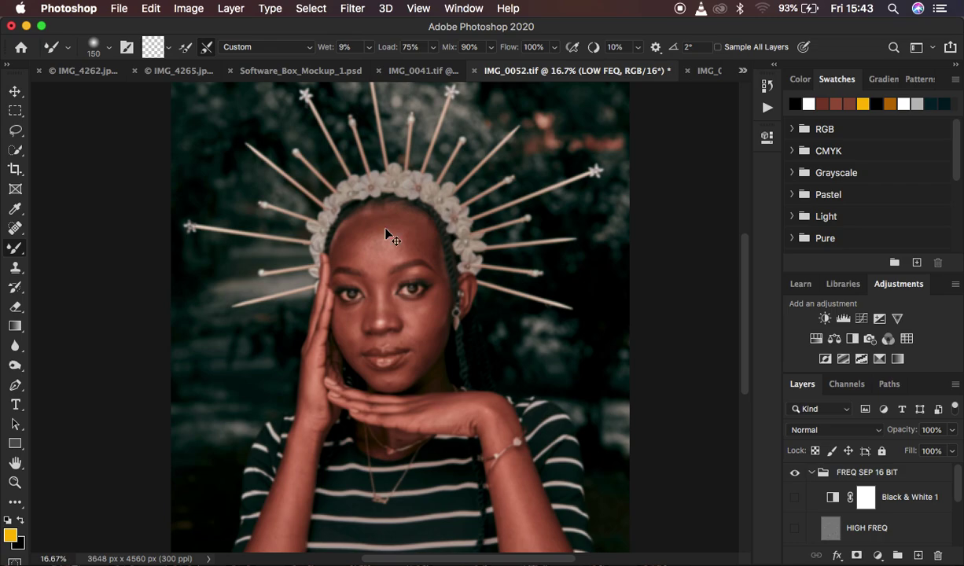
pyautogui.scroll(2, 385, 234)
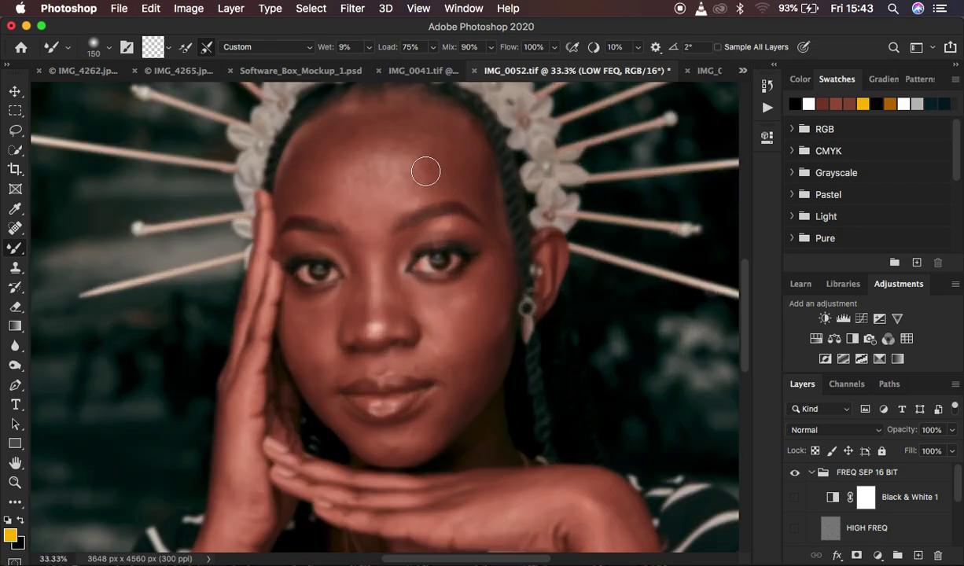
pyautogui.moveTo(419, 121)
pyautogui.mouseDown()
pyautogui.moveTo(493, 189)
pyautogui.moveTo(431, 118)
pyautogui.moveTo(347, 115)
pyautogui.moveTo(412, 126)
pyautogui.moveTo(428, 167)
pyautogui.moveTo(437, 165)
pyautogui.moveTo(418, 160)
pyautogui.mouseUp()
pyautogui.moveTo(305, 135)
pyautogui.mouseDown()
pyautogui.moveTo(312, 147)
pyautogui.moveTo(298, 164)
pyautogui.moveTo(338, 122)
pyautogui.moveTo(307, 146)
pyautogui.moveTo(301, 166)
pyautogui.moveTo(316, 173)
pyautogui.moveTo(305, 193)
pyautogui.moveTo(336, 123)
pyautogui.moveTo(391, 117)
pyautogui.moveTo(437, 166)
pyautogui.moveTo(461, 162)
pyautogui.moveTo(491, 204)
pyautogui.mouseUp()
pyautogui.moveTo(443, 152)
pyautogui.mouseDown()
pyautogui.moveTo(443, 178)
pyautogui.moveTo(429, 184)
pyautogui.moveTo(399, 138)
pyautogui.moveTo(350, 142)
pyautogui.moveTo(310, 162)
pyautogui.moveTo(295, 186)
pyautogui.moveTo(322, 201)
pyautogui.moveTo(300, 173)
pyautogui.moveTo(331, 147)
pyautogui.moveTo(386, 130)
pyautogui.moveTo(412, 175)
pyautogui.moveTo(451, 161)
pyautogui.moveTo(493, 218)
pyautogui.mouseUp()
pyautogui.moveTo(499, 280)
pyautogui.mouseDown()
pyautogui.moveTo(474, 328)
pyautogui.moveTo(494, 269)
pyautogui.mouseUp()
pyautogui.moveTo(480, 200)
pyautogui.mouseDown()
pyautogui.moveTo(506, 246)
pyautogui.moveTo(500, 288)
pyautogui.moveTo(451, 371)
pyautogui.moveTo(473, 346)
pyautogui.mouseUp()
pyautogui.moveTo(490, 290)
pyautogui.mouseDown()
pyautogui.moveTo(436, 426)
pyautogui.moveTo(447, 407)
pyautogui.mouseUp()
pyautogui.moveTo(283, 318)
pyautogui.mouseDown()
pyautogui.moveTo(301, 334)
pyautogui.moveTo(311, 308)
pyautogui.moveTo(300, 321)
pyautogui.mouseUp()
pyautogui.moveTo(305, 363); pyautogui.dragTo(317, 376)
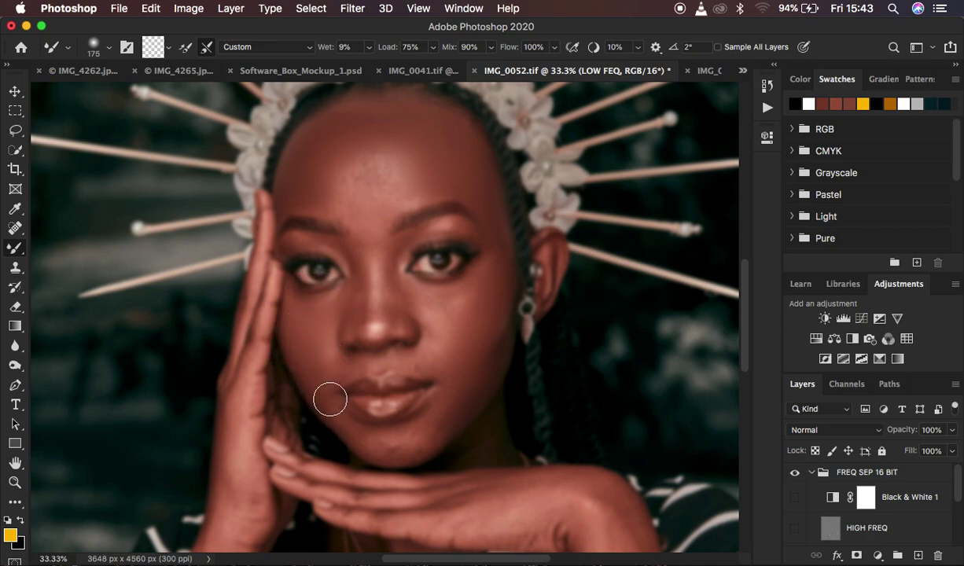
# Blend the tones around the chin, mouth, nose, inner eye and central forehead with the Mixer Brush
pyautogui.moveTo(416, 437)
pyautogui.mouseDown()
pyautogui.moveTo(385, 441)
pyautogui.moveTo(389, 454)
pyautogui.moveTo(422, 441)
pyautogui.moveTo(431, 422)
pyautogui.moveTo(377, 448)
pyautogui.moveTo(330, 403)
pyautogui.moveTo(328, 378)
pyautogui.moveTo(340, 375)
pyautogui.mouseUp()
pyautogui.moveTo(421, 359)
pyautogui.mouseDown()
pyautogui.moveTo(410, 359)
pyautogui.moveTo(423, 356)
pyautogui.mouseUp()
pyautogui.moveTo(462, 305)
pyautogui.mouseDown()
pyautogui.moveTo(464, 314)
pyautogui.moveTo(493, 275)
pyautogui.moveTo(478, 198)
pyautogui.moveTo(500, 222)
pyautogui.mouseUp()
pyautogui.moveTo(388, 299)
pyautogui.mouseDown()
pyautogui.moveTo(392, 281)
pyautogui.moveTo(389, 299)
pyautogui.moveTo(376, 292)
pyautogui.mouseUp()
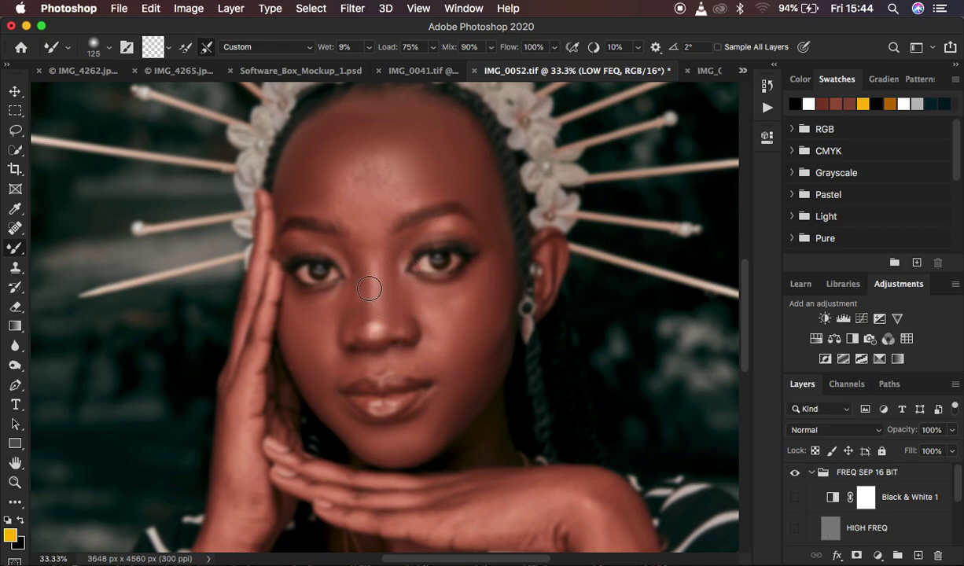
pyautogui.moveTo(343, 256)
pyautogui.mouseDown()
pyautogui.moveTo(359, 307)
pyautogui.moveTo(348, 260)
pyautogui.moveTo(356, 260)
pyautogui.mouseUp()
pyautogui.moveTo(350, 149)
pyautogui.mouseDown()
pyautogui.moveTo(342, 164)
pyautogui.moveTo(371, 146)
pyautogui.moveTo(406, 161)
pyautogui.moveTo(406, 195)
pyautogui.moveTo(361, 180)
pyautogui.moveTo(333, 151)
pyautogui.moveTo(347, 200)
pyautogui.moveTo(335, 195)
pyautogui.moveTo(367, 224)
pyautogui.moveTo(379, 229)
pyautogui.moveTo(352, 201)
pyautogui.moveTo(342, 171)
pyautogui.moveTo(389, 161)
pyautogui.moveTo(413, 184)
pyautogui.mouseUp()
# Check the smoothing with the HIGH FREQ texture shown and the FREQ SEP 16 BIT group toggled, then hide HIGH FREQ again
pyautogui.click(795, 530)
pyautogui.click(794, 472)
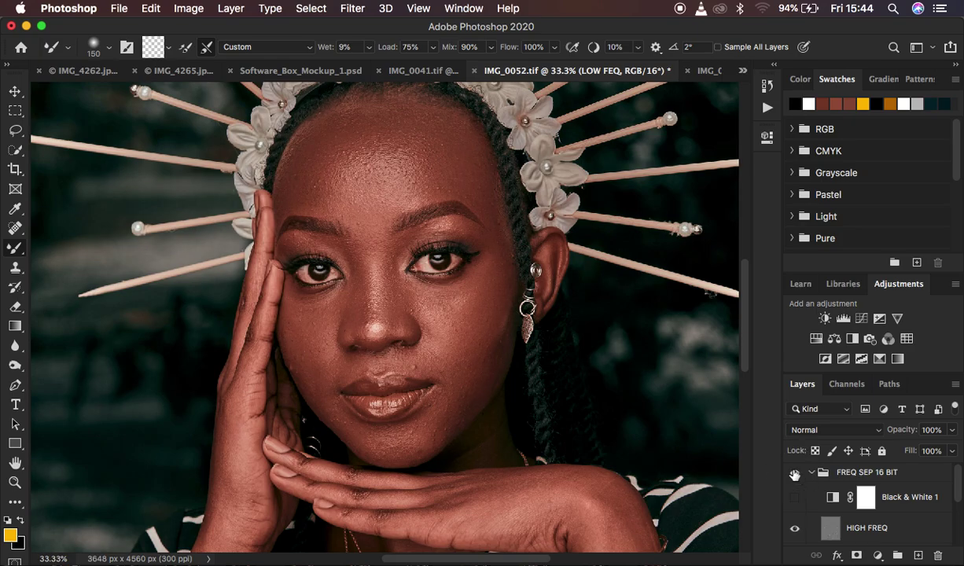
pyautogui.click(801, 537)
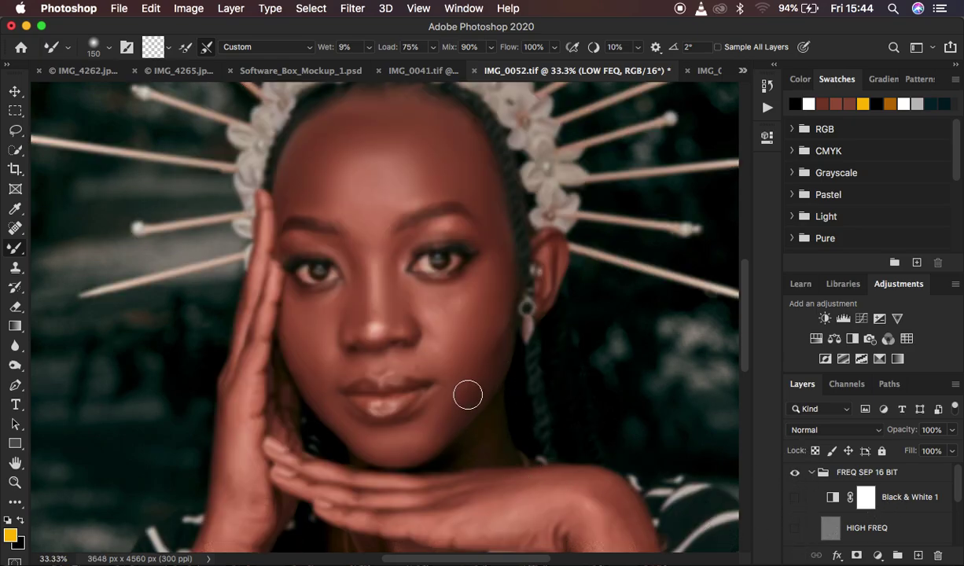
# Even out the chin, upper lip, cheeks, side of the nose and under-eye areas with the Mixer Brush
pyautogui.moveTo(429, 440); pyautogui.dragTo(444, 410)
pyautogui.moveTo(383, 450); pyautogui.dragTo(370, 442)
pyautogui.moveTo(335, 419)
pyautogui.mouseDown()
pyautogui.moveTo(306, 373)
pyautogui.moveTo(362, 353)
pyautogui.moveTo(349, 372)
pyautogui.mouseUp()
pyautogui.moveTo(417, 363)
pyautogui.mouseDown()
pyautogui.moveTo(443, 377)
pyautogui.moveTo(434, 350)
pyautogui.mouseUp()
pyautogui.moveTo(429, 312)
pyautogui.mouseDown()
pyautogui.moveTo(454, 295)
pyautogui.moveTo(454, 303)
pyautogui.moveTo(413, 301)
pyautogui.moveTo(478, 279)
pyautogui.mouseUp()
pyautogui.moveTo(470, 313); pyautogui.dragTo(430, 344)
pyautogui.moveTo(340, 360)
pyautogui.mouseDown()
pyautogui.moveTo(325, 321)
pyautogui.moveTo(308, 304)
pyautogui.moveTo(340, 288)
pyautogui.mouseUp()
pyautogui.moveTo(335, 245)
pyautogui.mouseDown()
pyautogui.moveTo(361, 295)
pyautogui.moveTo(346, 257)
pyautogui.moveTo(296, 243)
pyautogui.mouseUp()
pyautogui.moveTo(391, 257)
pyautogui.mouseDown()
pyautogui.moveTo(437, 222)
pyautogui.moveTo(473, 238)
pyautogui.moveTo(502, 230)
pyautogui.moveTo(504, 263)
pyautogui.moveTo(480, 294)
pyautogui.mouseUp()
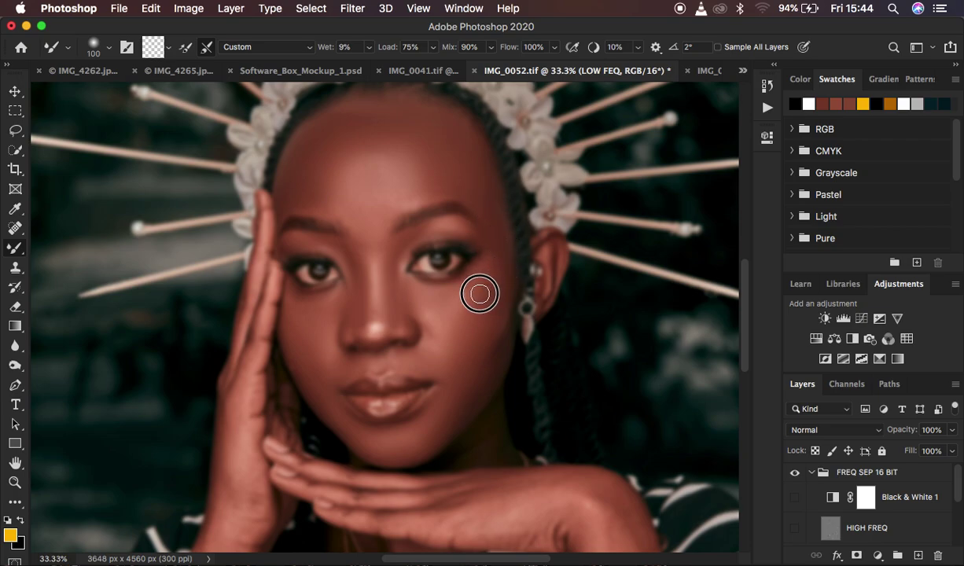
# Refine the blending across the cheeks, chin, brow area and forehead using Mixer Brush sizes of 100 and 175
pyautogui.moveTo(416, 367)
pyautogui.mouseDown()
pyautogui.moveTo(379, 343)
pyautogui.moveTo(351, 372)
pyautogui.moveTo(311, 377)
pyautogui.moveTo(293, 335)
pyautogui.mouseUp()
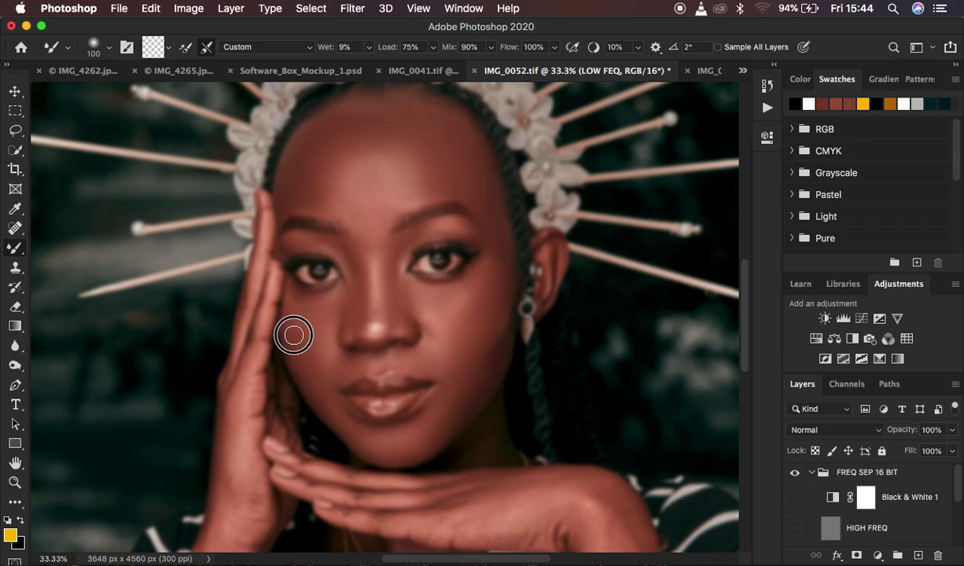
pyautogui.moveTo(347, 425)
pyautogui.mouseDown()
pyautogui.moveTo(382, 442)
pyautogui.moveTo(436, 408)
pyautogui.mouseUp()
pyautogui.moveTo(430, 352); pyautogui.dragTo(433, 353)
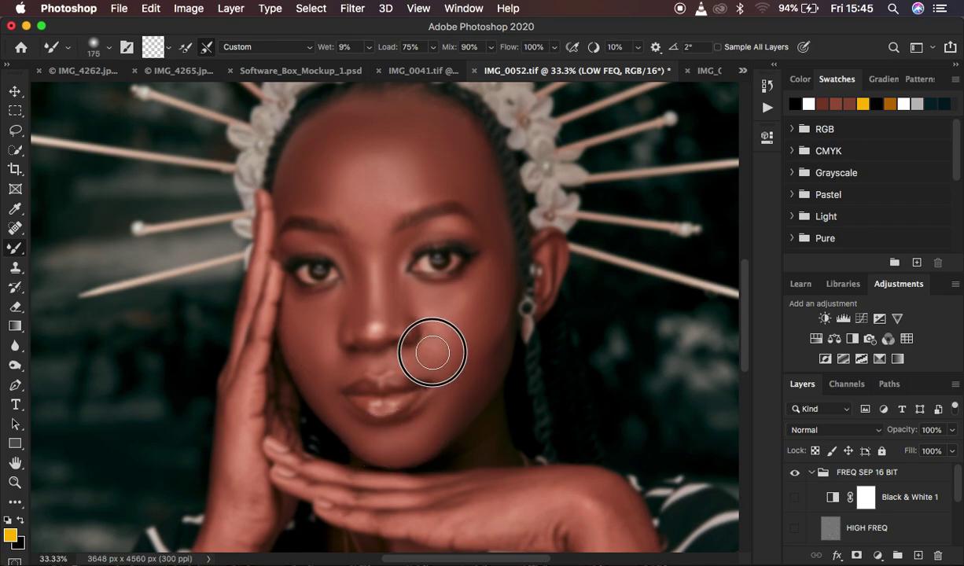
pyautogui.moveTo(379, 237)
pyautogui.mouseDown()
pyautogui.moveTo(366, 226)
pyautogui.moveTo(432, 168)
pyautogui.moveTo(408, 192)
pyautogui.moveTo(382, 169)
pyautogui.moveTo(338, 169)
pyautogui.moveTo(342, 200)
pyautogui.moveTo(372, 146)
pyautogui.moveTo(389, 139)
pyautogui.moveTo(420, 181)
pyautogui.moveTo(372, 151)
pyautogui.moveTo(411, 176)
pyautogui.moveTo(363, 131)
pyautogui.moveTo(375, 112)
pyautogui.moveTo(470, 157)
pyautogui.moveTo(446, 155)
pyautogui.moveTo(495, 219)
pyautogui.moveTo(481, 212)
pyautogui.mouseUp()
pyautogui.moveTo(328, 162)
pyautogui.mouseDown()
pyautogui.moveTo(317, 192)
pyautogui.moveTo(300, 173)
pyautogui.mouseUp()
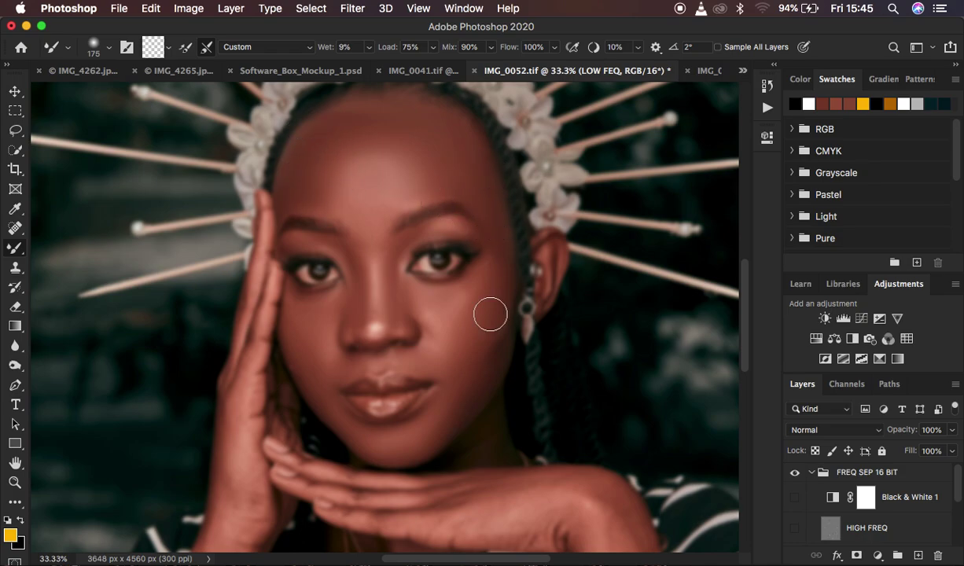
# Smooth the forearm of the hand resting against the face with the Mixer Brush, starting at size 400
pyautogui.scroll(-5, 489, 315)
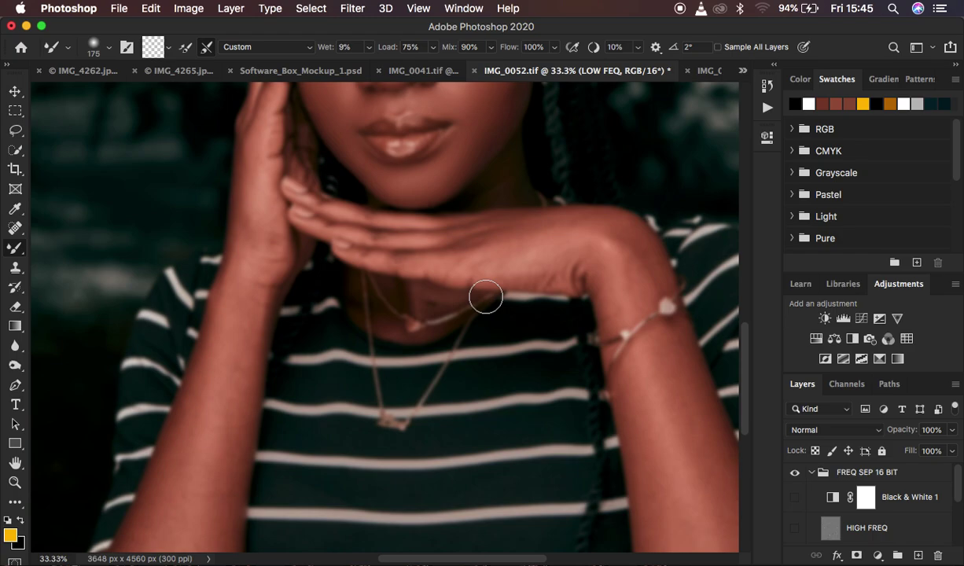
pyautogui.press('super+minus')
pyautogui.press('super+minus')
pyautogui.press('super+minus')
pyautogui.press('super+equal')
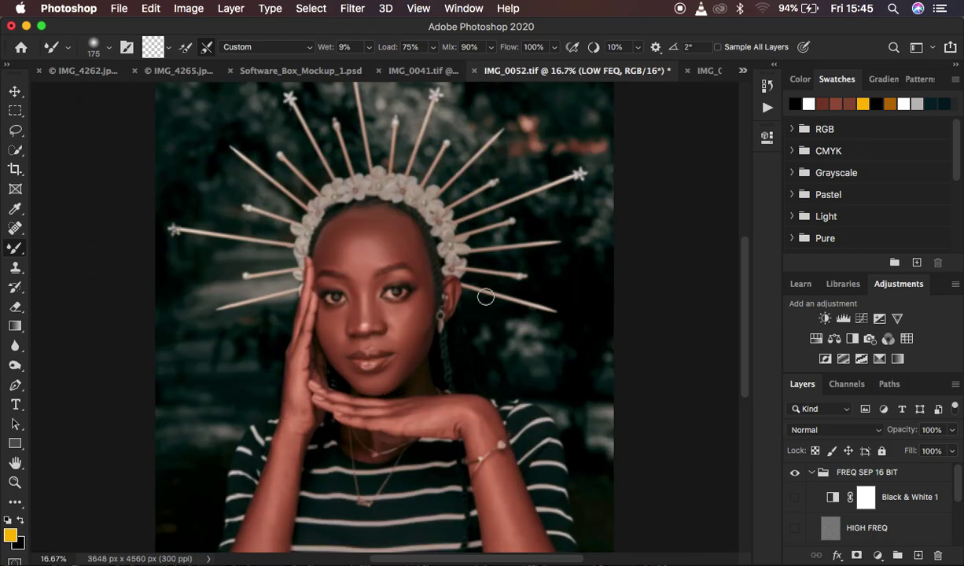
pyautogui.scroll(-5, 485, 296)
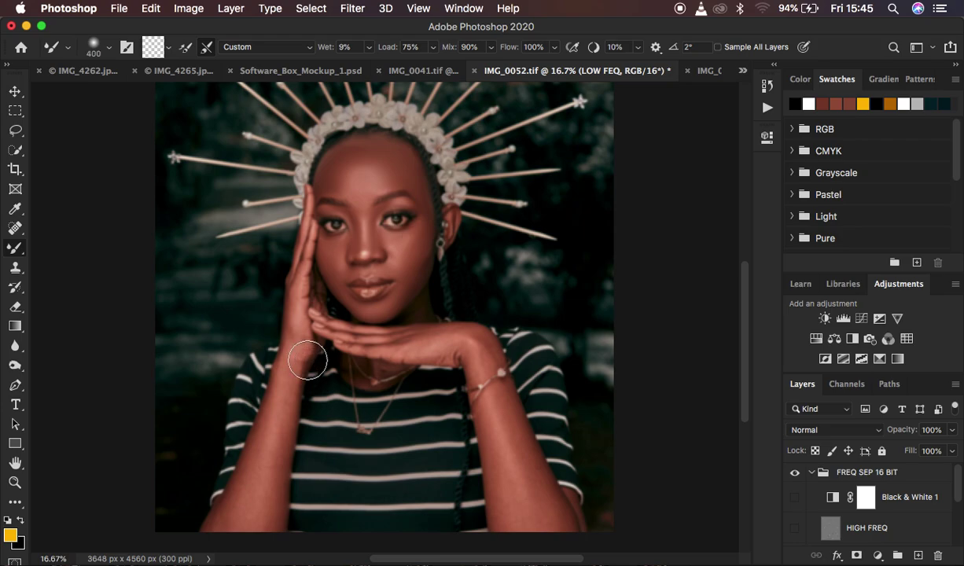
pyautogui.moveTo(288, 373)
pyautogui.mouseDown()
pyautogui.moveTo(262, 509)
pyautogui.moveTo(231, 525)
pyautogui.moveTo(250, 500)
pyautogui.moveTo(236, 522)
pyautogui.moveTo(233, 516)
pyautogui.mouseUp()
pyautogui.press('[')
pyautogui.press('[')
pyautogui.moveTo(235, 514)
pyautogui.mouseDown()
pyautogui.moveTo(263, 490)
pyautogui.moveTo(271, 499)
pyautogui.moveTo(279, 453)
pyautogui.moveTo(280, 513)
pyautogui.moveTo(276, 450)
pyautogui.moveTo(293, 354)
pyautogui.mouseUp()
# Smooth the forearm, wrist and back of the hand under the chin with progressively smaller Mixer Brush sizes
pyautogui.moveTo(491, 438)
pyautogui.mouseDown()
pyautogui.moveTo(492, 429)
pyautogui.moveTo(523, 503)
pyautogui.moveTo(526, 495)
pyautogui.mouseUp()
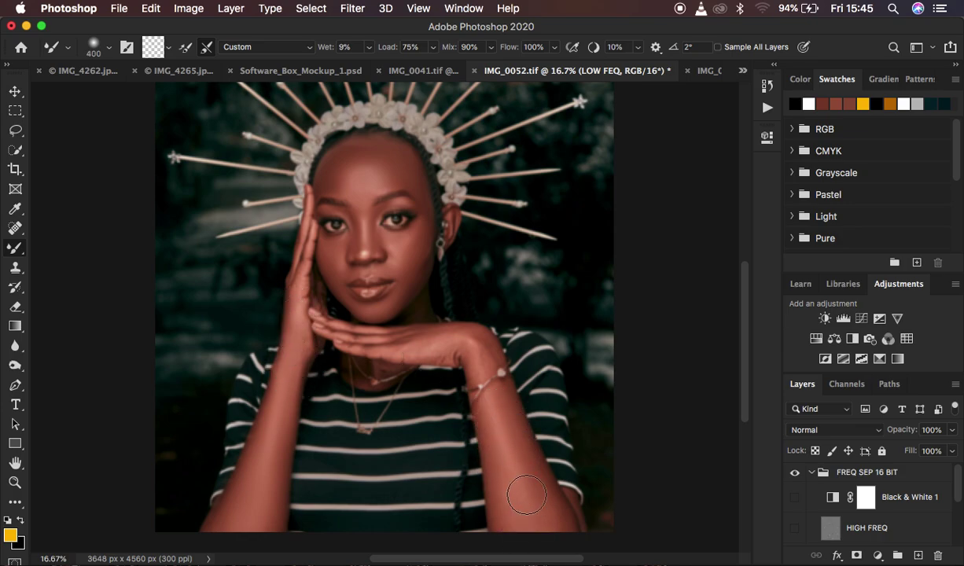
pyautogui.moveTo(498, 421); pyautogui.dragTo(538, 499)
pyautogui.press('[')
pyautogui.press('[')
pyautogui.moveTo(500, 435)
pyautogui.mouseDown()
pyautogui.moveTo(508, 526)
pyautogui.moveTo(490, 404)
pyautogui.moveTo(471, 345)
pyautogui.moveTo(458, 343)
pyautogui.moveTo(485, 349)
pyautogui.moveTo(476, 345)
pyautogui.mouseUp()
pyautogui.moveTo(434, 336)
pyautogui.mouseDown()
pyautogui.moveTo(391, 340)
pyautogui.moveTo(423, 350)
pyautogui.mouseUp()
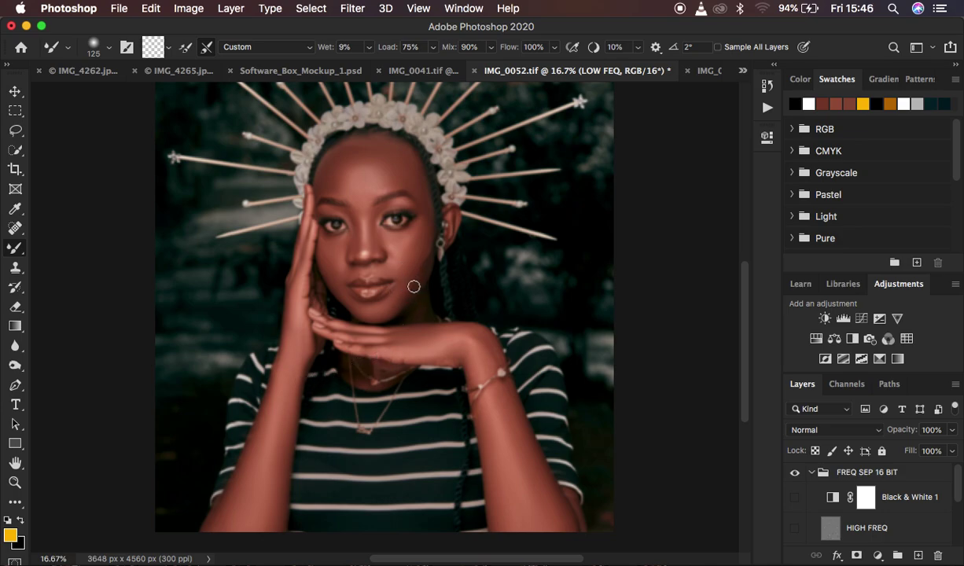
# Touch up the forehead, cheeks and jawline with further Mixer Brush strokes
pyautogui.moveTo(366, 150)
pyautogui.mouseDown()
pyautogui.moveTo(414, 177)
pyautogui.moveTo(427, 201)
pyautogui.moveTo(411, 272)
pyautogui.mouseUp()
pyautogui.moveTo(332, 265); pyautogui.dragTo(328, 256)
pyautogui.moveTo(334, 167)
pyautogui.mouseDown()
pyautogui.moveTo(341, 189)
pyautogui.moveTo(338, 169)
pyautogui.moveTo(361, 154)
pyautogui.moveTo(383, 173)
pyautogui.moveTo(365, 170)
pyautogui.moveTo(402, 168)
pyautogui.mouseUp()
pyautogui.moveTo(415, 241); pyautogui.dragTo(402, 291)
# Show the HIGH FREQ layer and toggle the FREQ SEP 16 BIT group to compare before and after
pyautogui.click(798, 525)
pyautogui.click(794, 474)
pyautogui.click(794, 473)
pyautogui.click(794, 473)
pyautogui.click(794, 473)
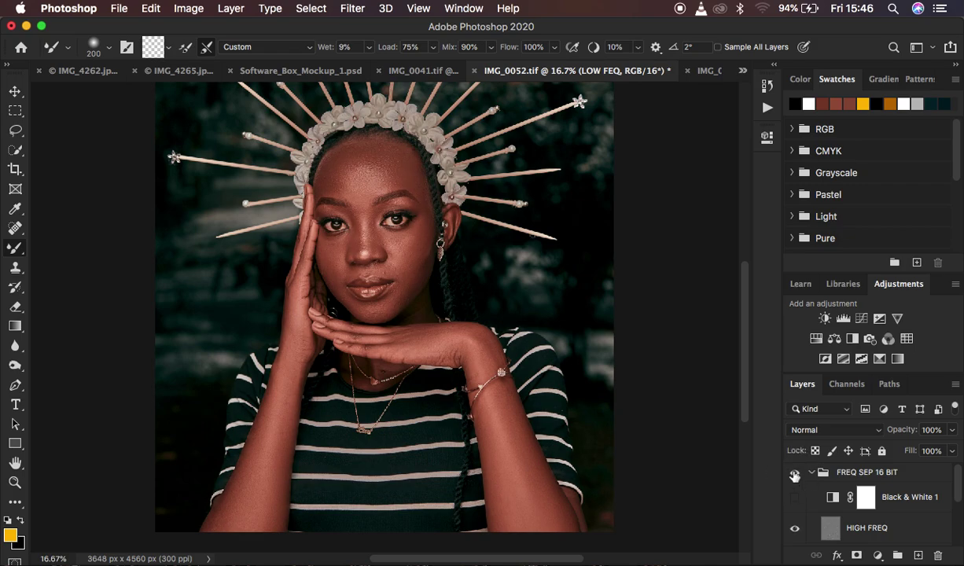
# Inspect the retouched forehead and cheeks for remaining uneven skin transitions
pyautogui.press('super+minus')
pyautogui.press('super+minus')
pyautogui.press('super+plus')
pyautogui.press('super+plus')
pyautogui.press('super+plus')
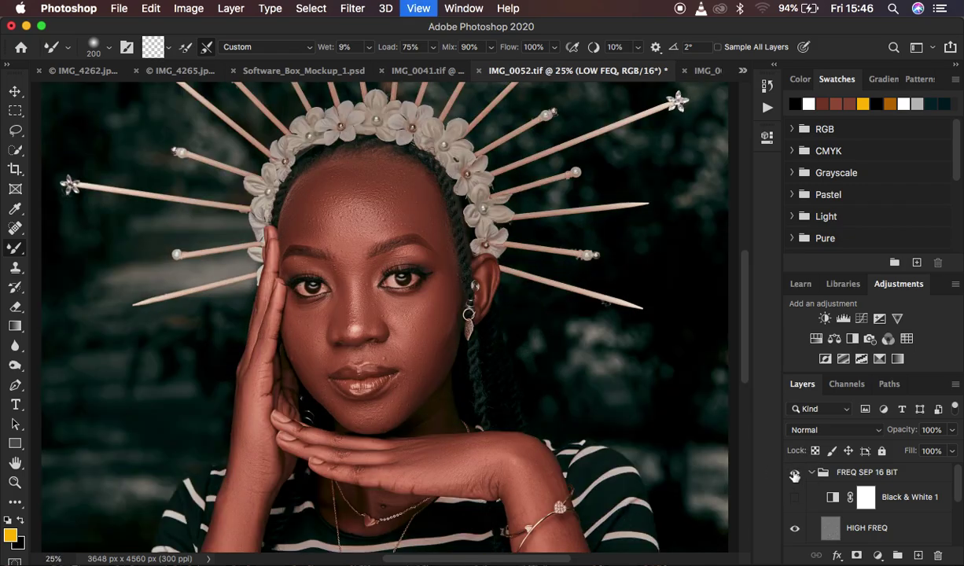
pyautogui.press('super+plus')
pyautogui.moveTo(274, 364); pyautogui.dragTo(283, 333)
pyautogui.moveTo(288, 179); pyautogui.dragTo(266, 172)
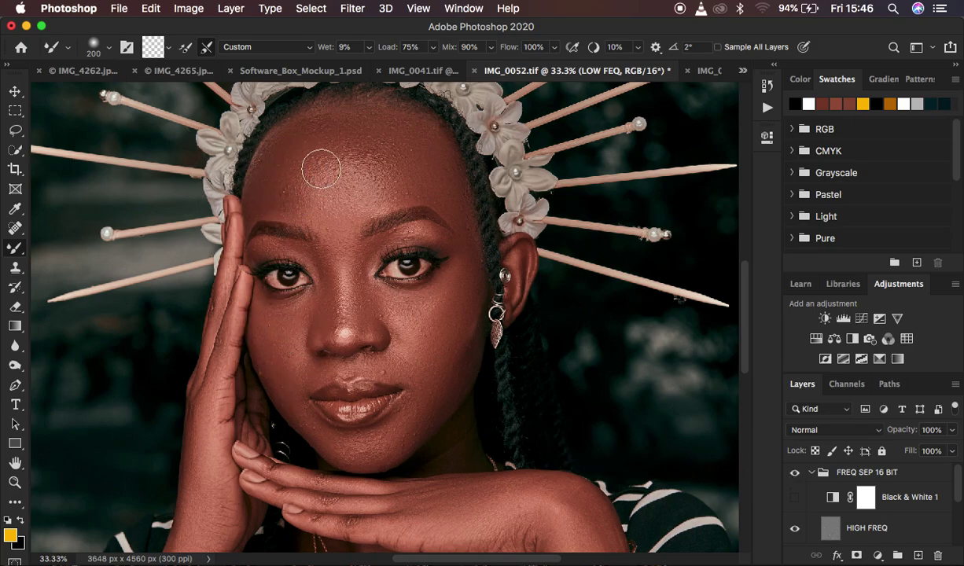
pyautogui.moveTo(464, 235); pyautogui.dragTo(470, 248)
pyautogui.moveTo(469, 292); pyautogui.dragTo(457, 334)
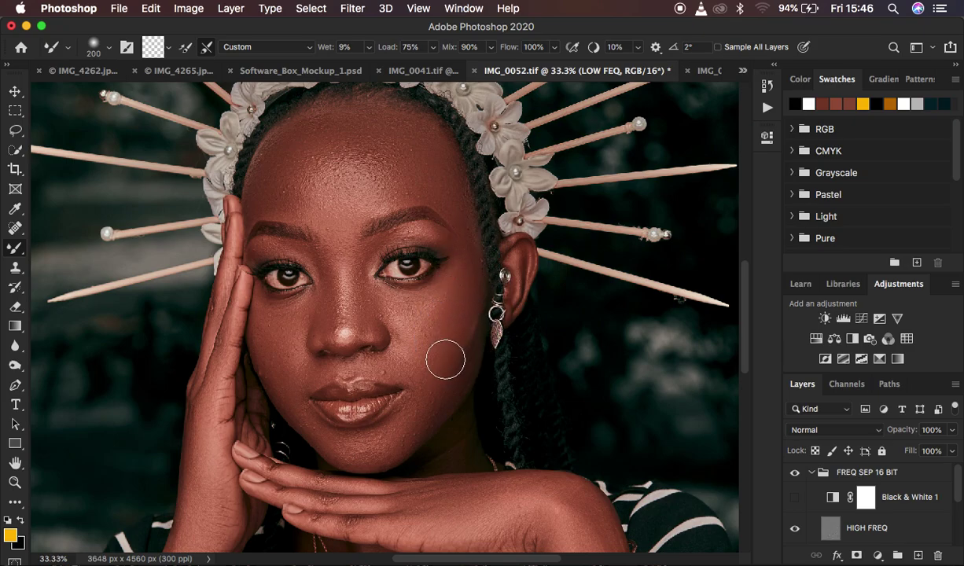
# Select the forehead down to the eyebrows with the Lasso tool using a 22 px feather
pyautogui.click(14, 134)
pyautogui.press('super+plus')
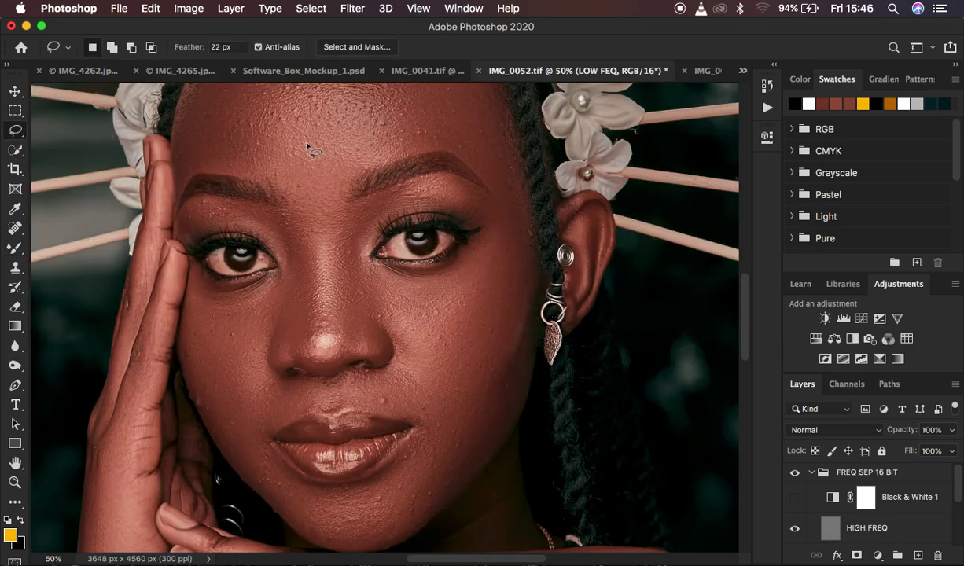
pyautogui.scroll(5, 312, 150)
pyautogui.moveTo(256, 200)
pyautogui.mouseDown()
pyautogui.moveTo(287, 162)
pyautogui.moveTo(367, 141)
pyautogui.moveTo(463, 155)
pyautogui.moveTo(511, 183)
pyautogui.moveTo(542, 237)
pyautogui.moveTo(559, 338)
pyautogui.moveTo(554, 375)
pyautogui.moveTo(492, 297)
pyautogui.moveTo(406, 321)
pyautogui.moveTo(360, 373)
pyautogui.moveTo(342, 368)
pyautogui.moveTo(317, 328)
pyautogui.moveTo(238, 319)
pyautogui.moveTo(218, 335)
pyautogui.moveTo(219, 271)
pyautogui.moveTo(229, 226)
pyautogui.mouseUp()
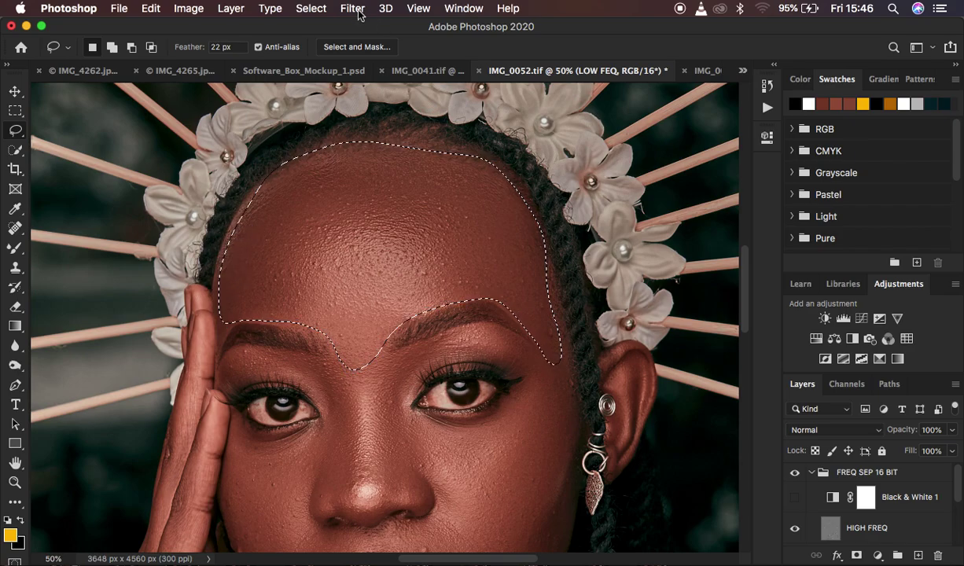
# Apply a Gaussian Blur with a 21-pixel radius to the selected forehead on the LOW FEQ layer
pyautogui.click(352, 8)
pyautogui.moveTo(422, 201)
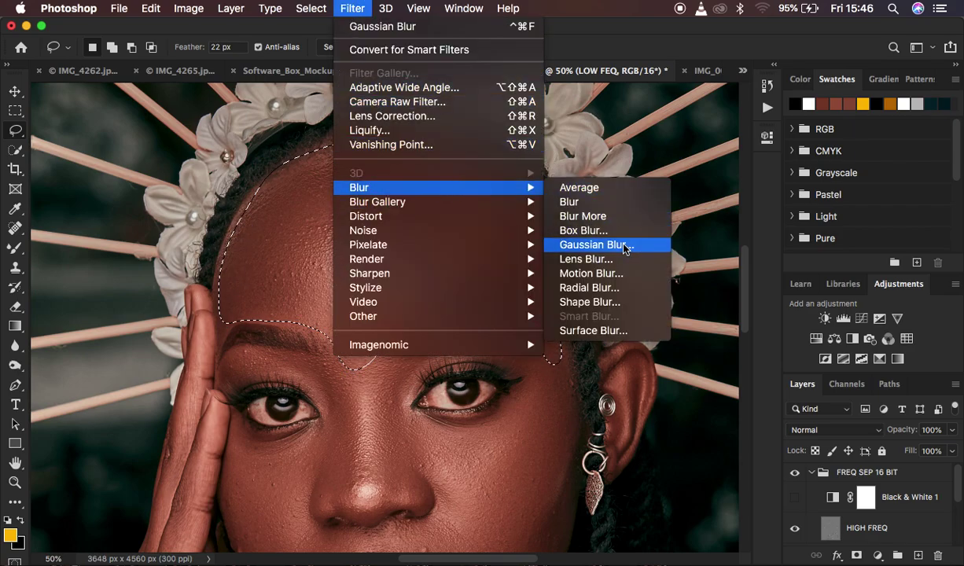
pyautogui.click(599, 242)
pyautogui.write('21')
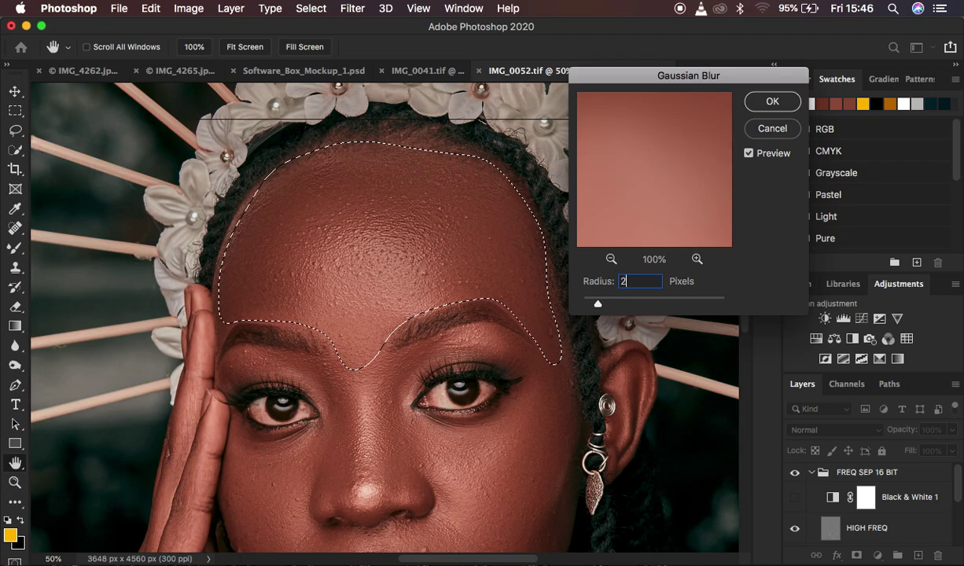
pyautogui.click(772, 102)
# Apply the Gaussian Blur to lassoed strips of the outer cheek on the earring side of the LOW FEQ layer
pyautogui.scroll(-5, 603, 334)
pyautogui.click(556, 256)
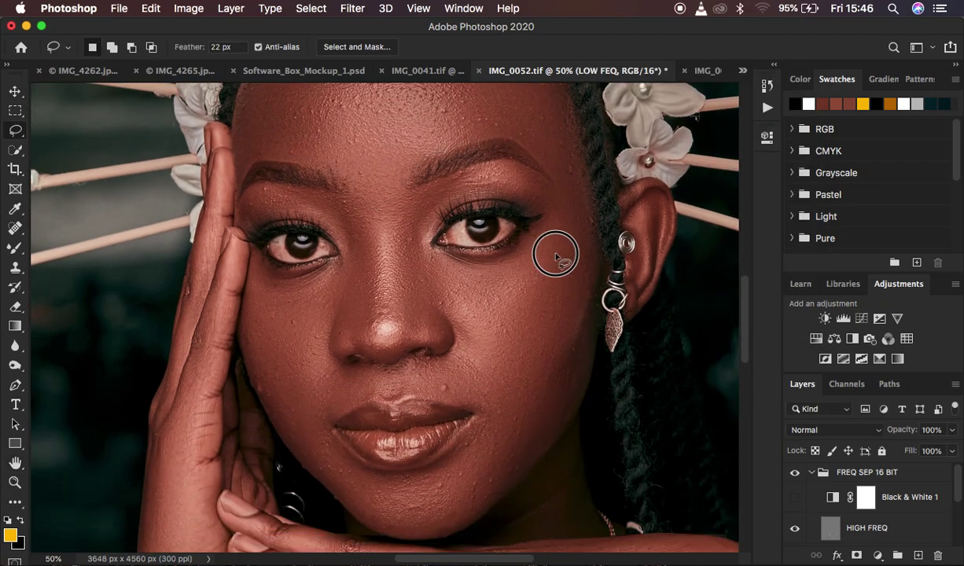
pyautogui.moveTo(562, 200)
pyautogui.mouseDown()
pyautogui.moveTo(490, 360)
pyautogui.moveTo(491, 413)
pyautogui.moveTo(540, 371)
pyautogui.moveTo(578, 317)
pyautogui.moveTo(590, 236)
pyautogui.moveTo(568, 196)
pyautogui.mouseUp()
pyautogui.rightClick(563, 322)
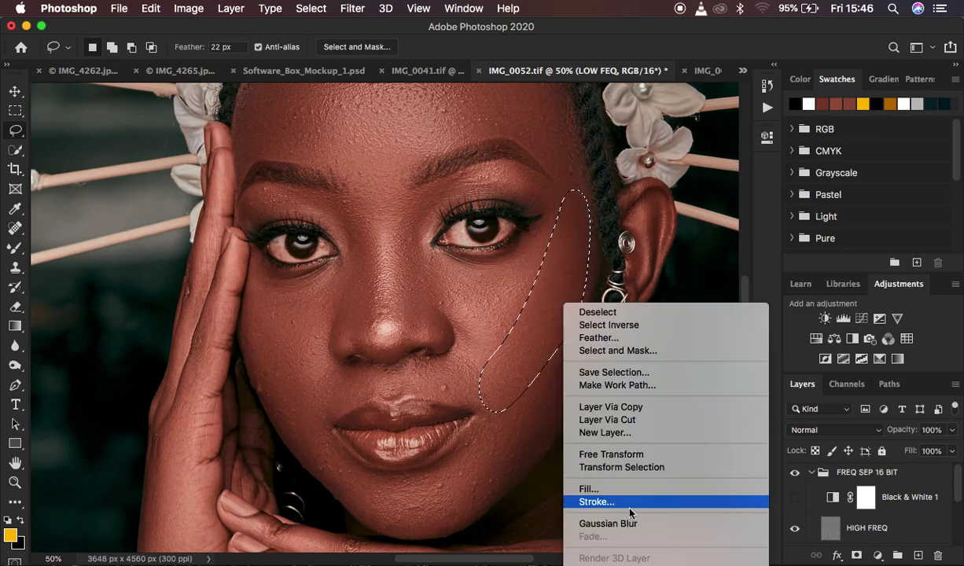
pyautogui.click(630, 523)
pyautogui.click(619, 431)
pyautogui.moveTo(573, 330)
pyautogui.mouseDown()
pyautogui.moveTo(472, 472)
pyautogui.moveTo(464, 511)
pyautogui.moveTo(548, 423)
pyautogui.moveTo(588, 363)
pyautogui.moveTo(576, 360)
pyautogui.mouseUp()
pyautogui.rightClick(558, 385)
pyautogui.click(627, 519)
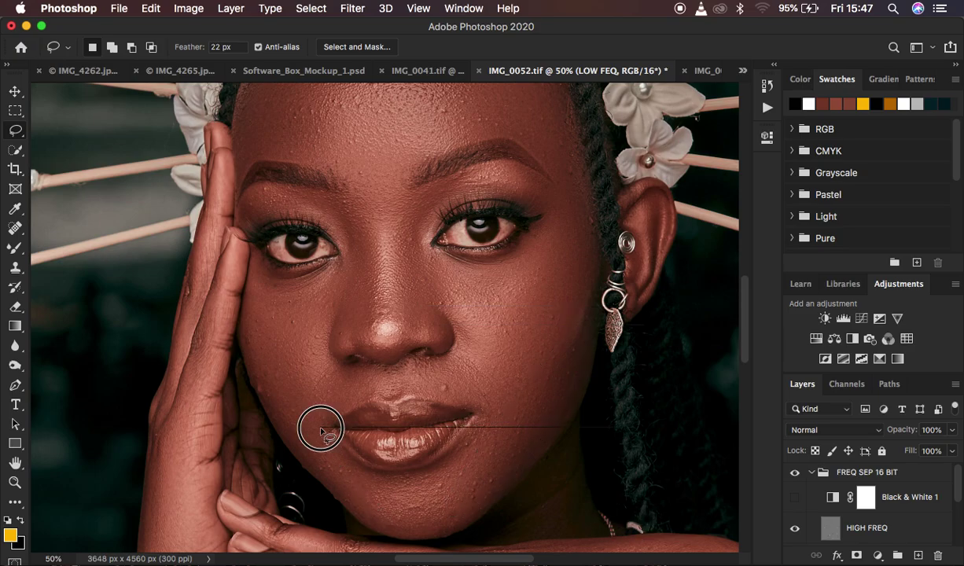
# Lasso the chin area below the lower lip and apply the same Gaussian Blur
pyautogui.moveTo(346, 500)
pyautogui.mouseDown()
pyautogui.moveTo(387, 517)
pyautogui.moveTo(485, 489)
pyautogui.moveTo(494, 419)
pyautogui.moveTo(437, 470)
pyautogui.moveTo(370, 468)
pyautogui.moveTo(304, 429)
pyautogui.moveTo(324, 479)
pyautogui.mouseUp()
pyautogui.rightClick(407, 507)
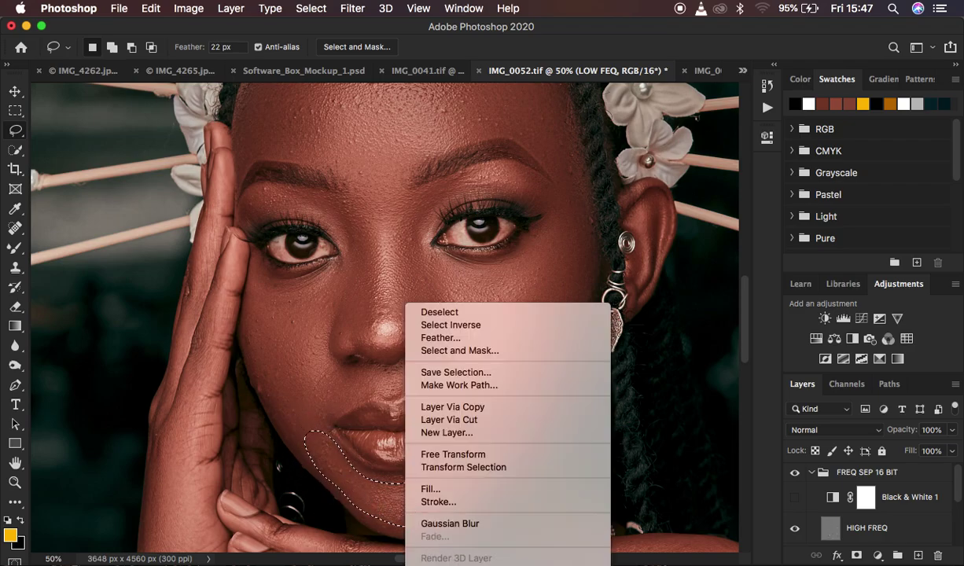
pyautogui.click(476, 525)
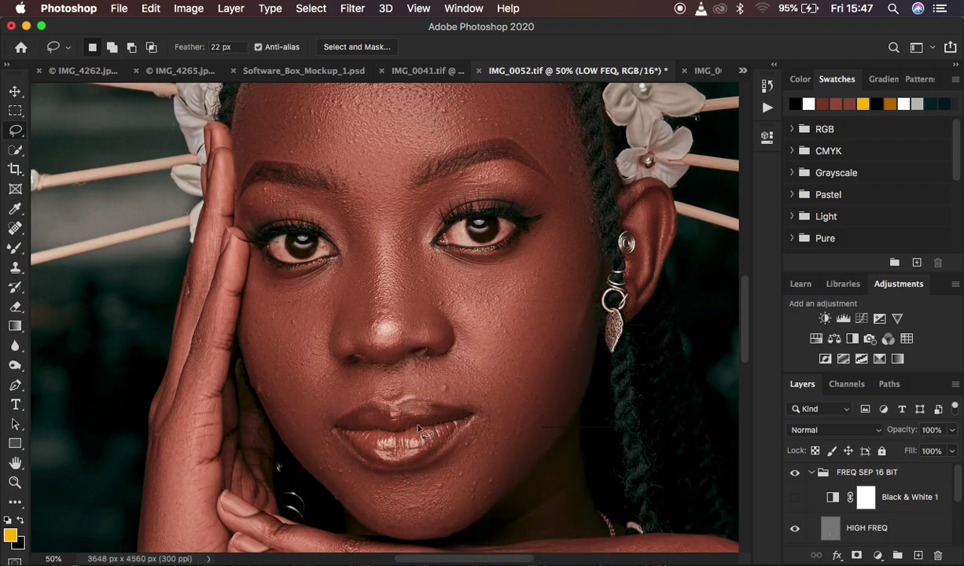
# Lasso the cheek beside the hand, from under the eye downward, and blur it in two passes with the same Gaussian Blur
pyautogui.moveTo(253, 282)
pyautogui.mouseDown()
pyautogui.moveTo(306, 285)
pyautogui.moveTo(348, 266)
pyautogui.moveTo(340, 309)
pyautogui.moveTo(292, 375)
pyautogui.moveTo(261, 342)
pyautogui.moveTo(259, 288)
pyautogui.mouseUp()
pyautogui.rightClick(282, 332)
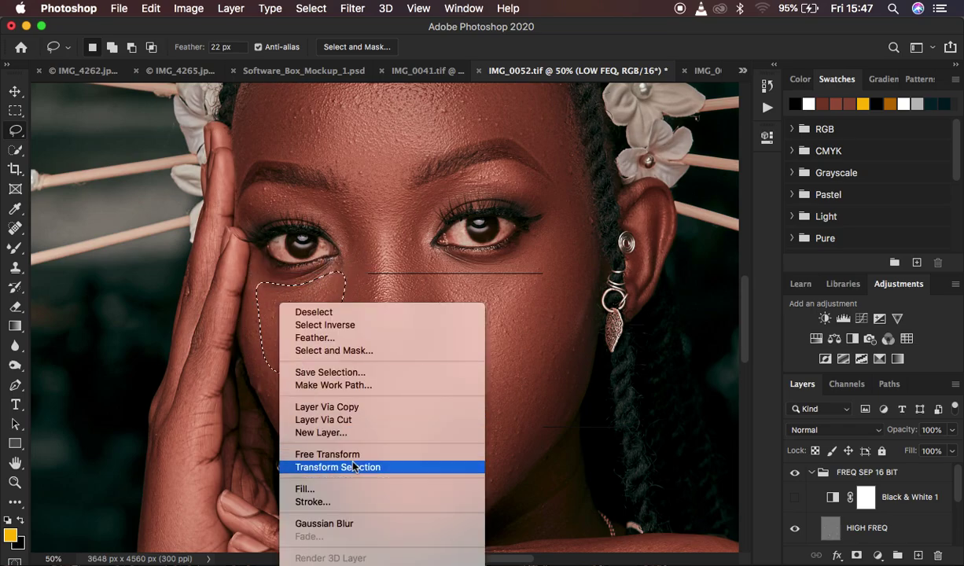
pyautogui.click(365, 521)
pyautogui.moveTo(251, 320)
pyautogui.mouseDown()
pyautogui.moveTo(320, 355)
pyautogui.moveTo(336, 391)
pyautogui.moveTo(325, 427)
pyautogui.moveTo(343, 474)
pyautogui.moveTo(282, 432)
pyautogui.moveTo(262, 355)
pyautogui.mouseUp()
pyautogui.rightClick(281, 372)
pyautogui.click(360, 520)
# Lasso each side of the nose between the inner eye corner and nostril, blur both areas with Gaussian Blur, and deselect
pyautogui.moveTo(468, 175)
pyautogui.mouseDown()
pyautogui.moveTo(401, 218)
pyautogui.moveTo(401, 323)
pyautogui.moveTo(411, 335)
pyautogui.moveTo(425, 325)
pyautogui.moveTo(435, 340)
pyautogui.moveTo(450, 336)
pyautogui.moveTo(441, 301)
pyautogui.moveTo(458, 281)
pyautogui.moveTo(430, 263)
pyautogui.moveTo(419, 235)
pyautogui.moveTo(424, 198)
pyautogui.mouseUp()
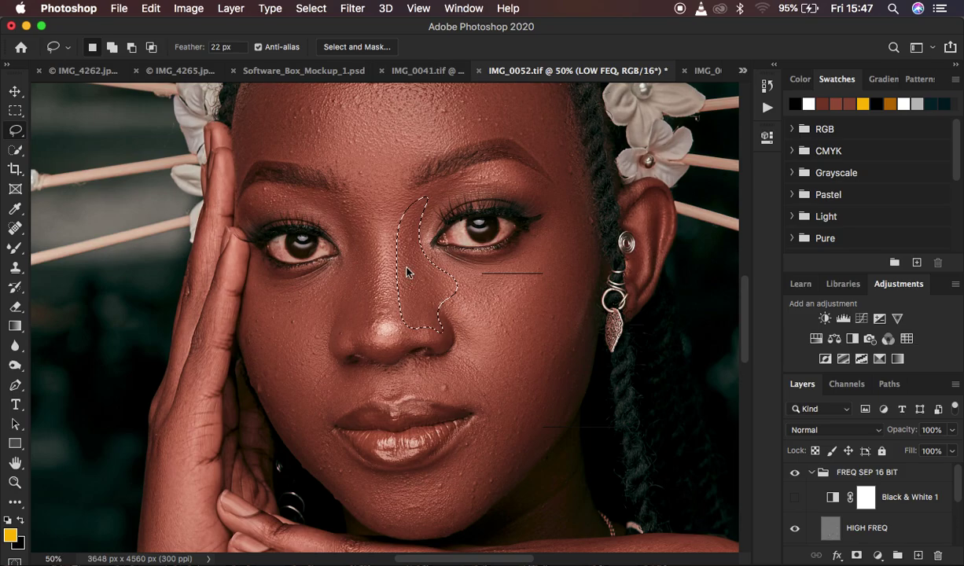
pyautogui.rightClick(406, 272)
pyautogui.click(472, 463)
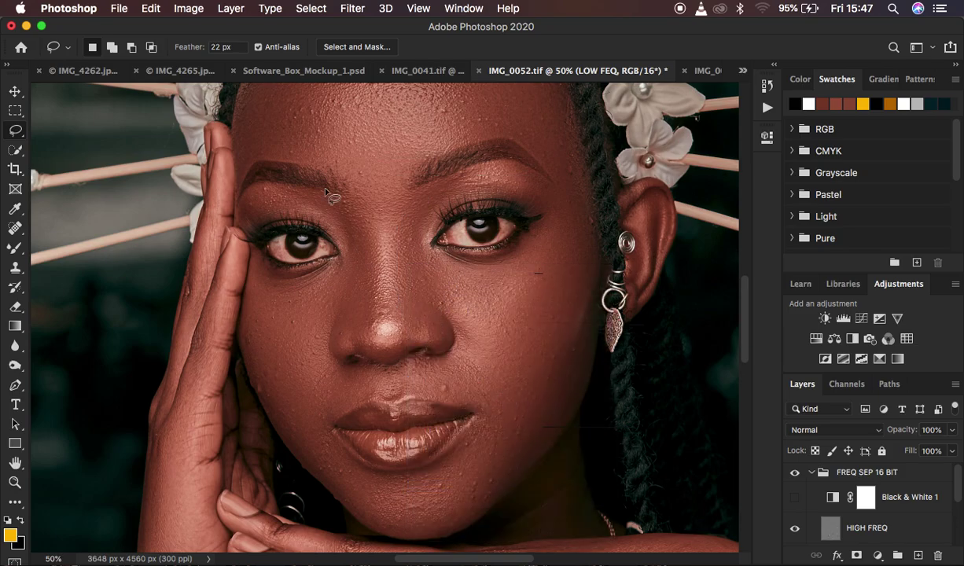
pyautogui.moveTo(317, 196)
pyautogui.mouseDown()
pyautogui.moveTo(377, 261)
pyautogui.moveTo(368, 342)
pyautogui.moveTo(319, 299)
pyautogui.moveTo(344, 268)
pyautogui.moveTo(312, 202)
pyautogui.mouseUp()
pyautogui.rightClick(344, 236)
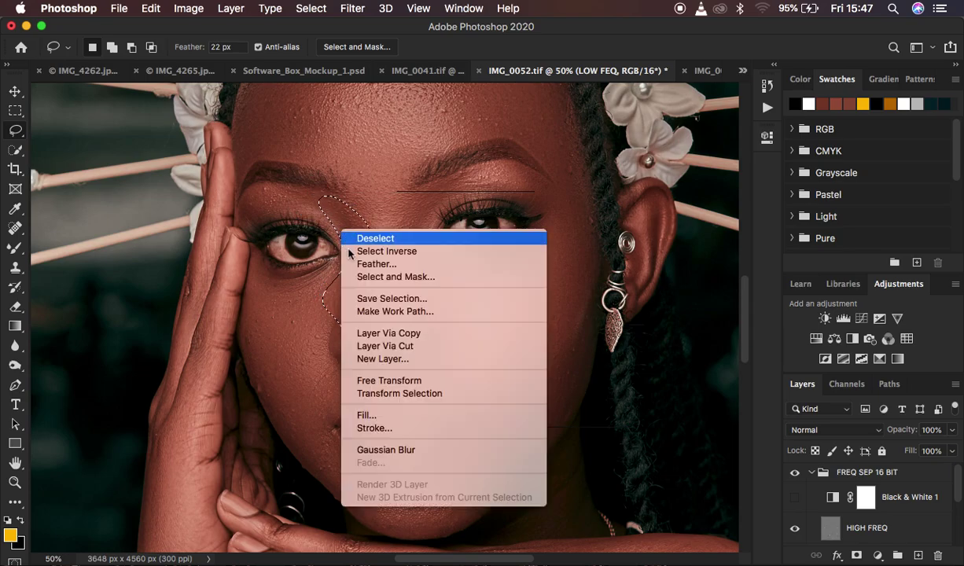
pyautogui.click(420, 447)
pyautogui.press('super+d')
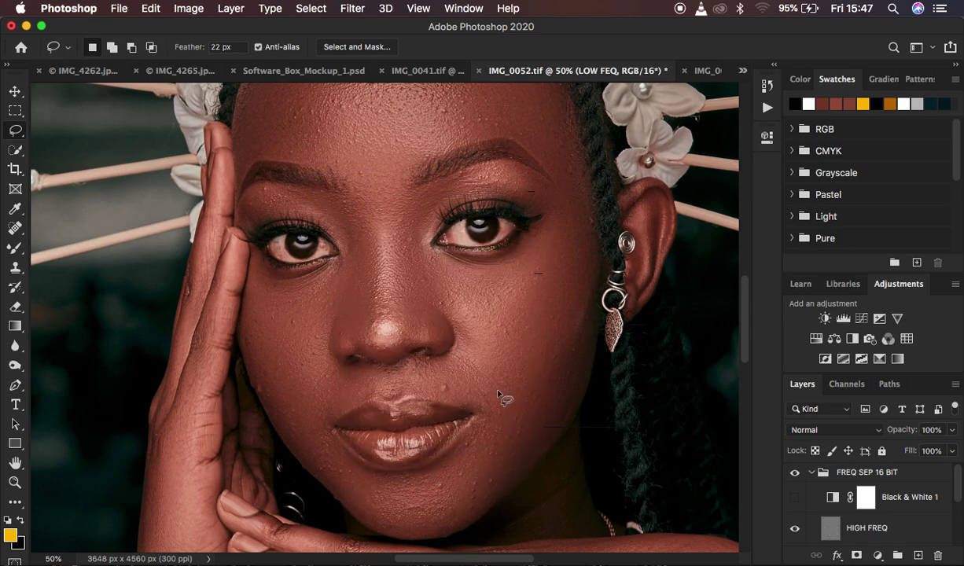
# Lasso the skin above the upper lip on both sides, apply the same Gaussian Blur to each area, and deselect
pyautogui.moveTo(358, 370)
pyautogui.mouseDown()
pyautogui.moveTo(368, 400)
pyautogui.moveTo(342, 415)
pyautogui.moveTo(312, 415)
pyautogui.moveTo(351, 370)
pyautogui.mouseUp()
pyautogui.rightClick(354, 393)
pyautogui.click(441, 522)
pyautogui.press('super+d')
pyautogui.moveTo(415, 394)
pyautogui.mouseDown()
pyautogui.moveTo(505, 402)
pyautogui.moveTo(417, 383)
pyautogui.mouseUp()
pyautogui.rightClick(462, 380)
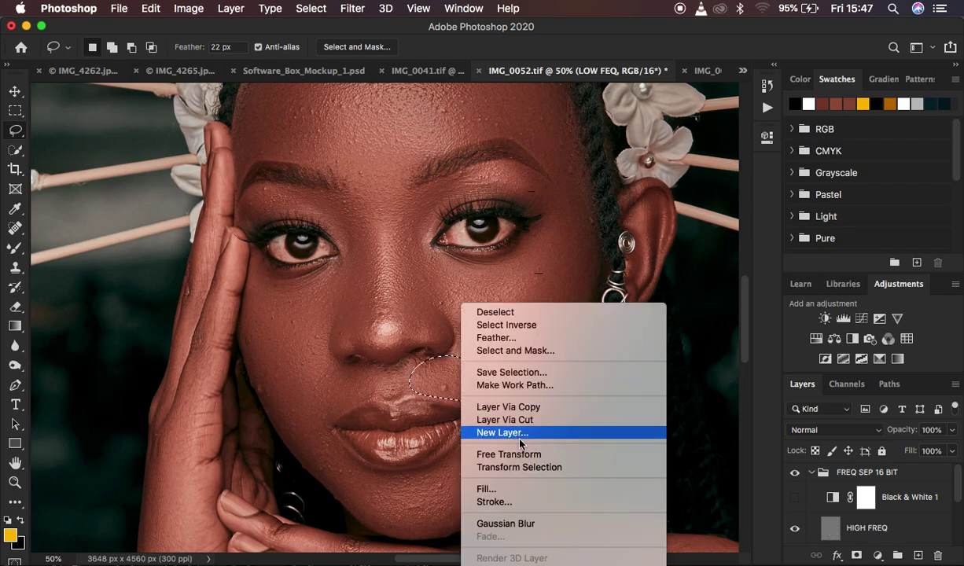
pyautogui.click(534, 524)
pyautogui.press('super+d')
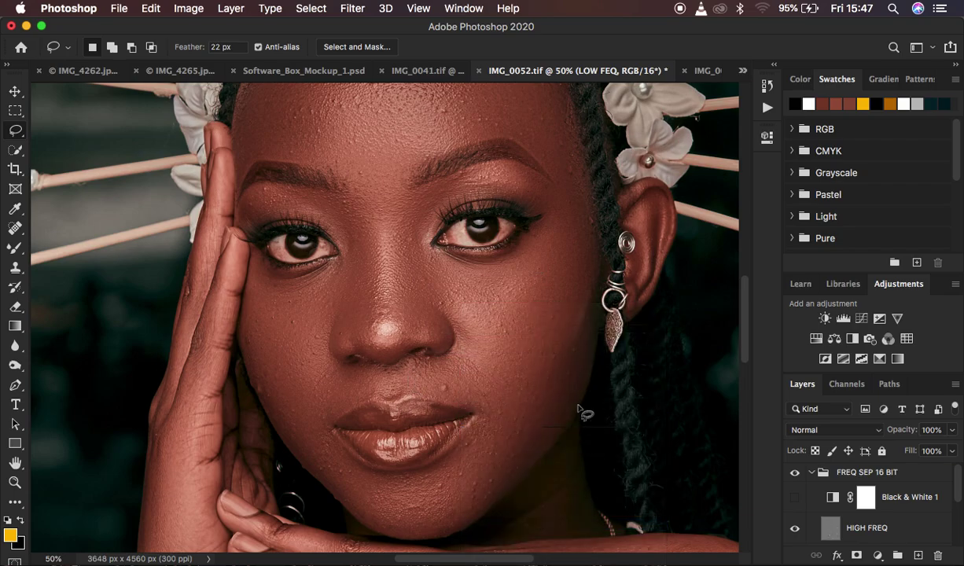
# Toggle the FREQ SEP 16 BIT group's visibility to compare the whole portrait before and after the retouch
pyautogui.press('super+minus')
pyautogui.press('super+minus')
pyautogui.press('super+minus')
pyautogui.press('super+minus')
pyautogui.press('super+minus')
pyautogui.press('super+minus')
pyautogui.press('super+plus')
pyautogui.press('super+plus')
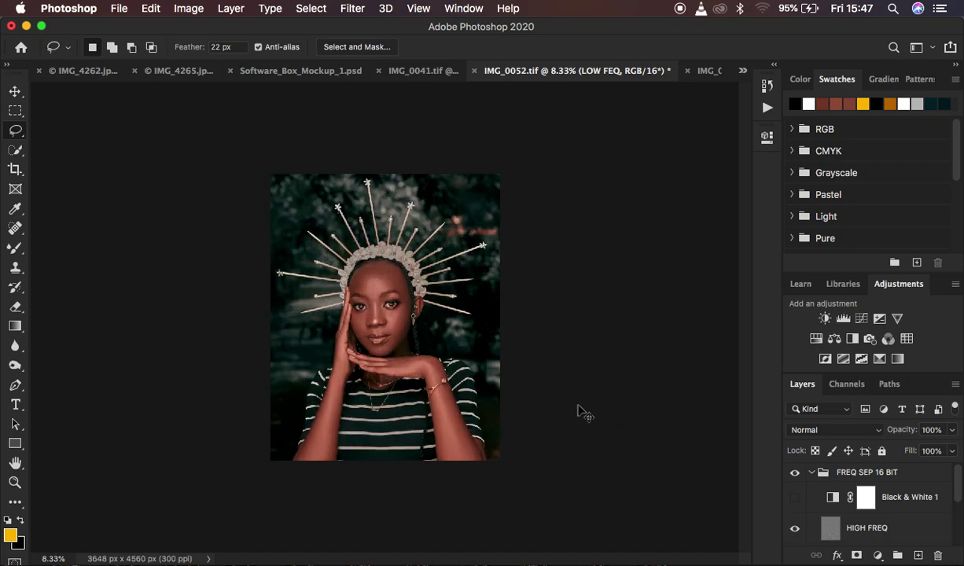
pyautogui.press('super+plus')
pyautogui.press('super+plus')
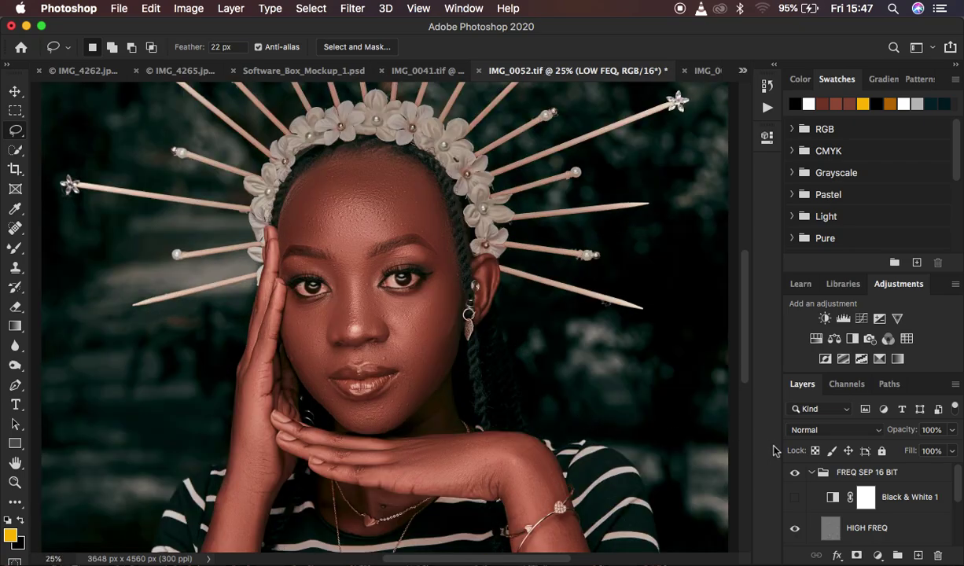
pyautogui.click(795, 474)
pyautogui.click(795, 474)
pyautogui.click(795, 474)
pyautogui.click(794, 474)
# On the HIGH FREQ layer, clone clean skin texture over bumps beside the nose and on the cheek with a 20 px Clone Stamp
pyautogui.click(882, 530)
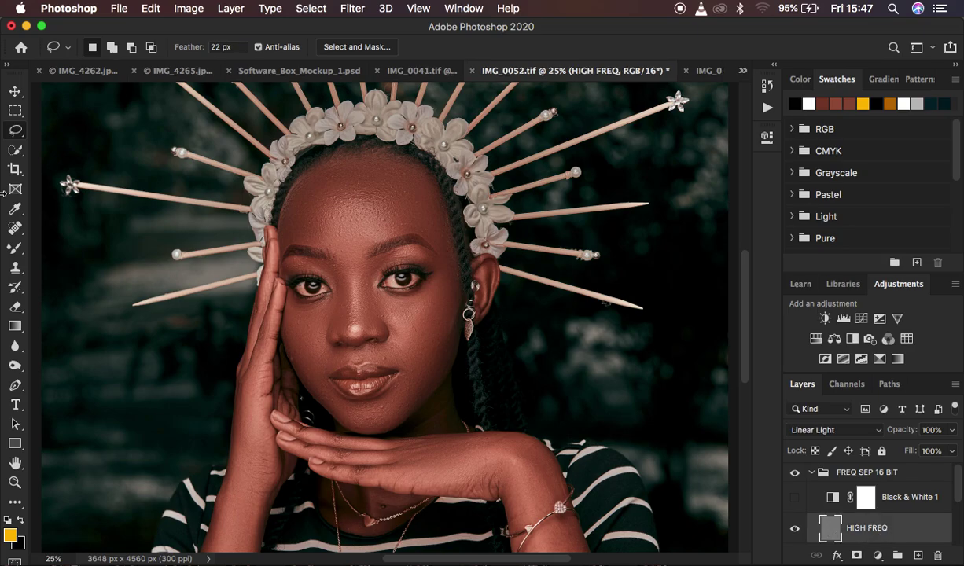
pyautogui.click(15, 268)
pyautogui.press('super+equal')
pyautogui.press('super+equal')
pyautogui.press('super+equal')
pyautogui.press('super+equal')
pyautogui.press('super+equal')
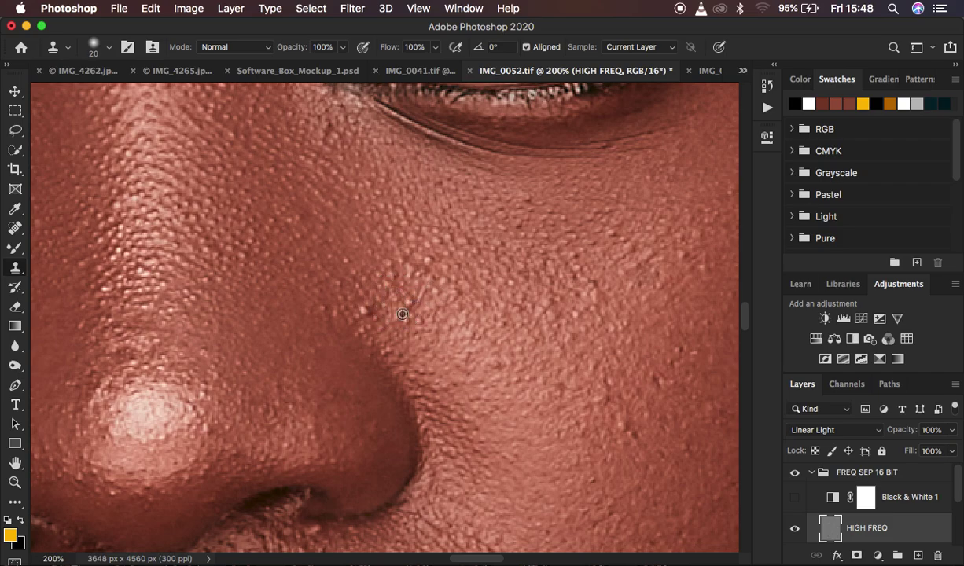
pyautogui.keyDown('alt'); pyautogui.click(377, 333); pyautogui.keyUp('alt')
pyautogui.click(366, 314)
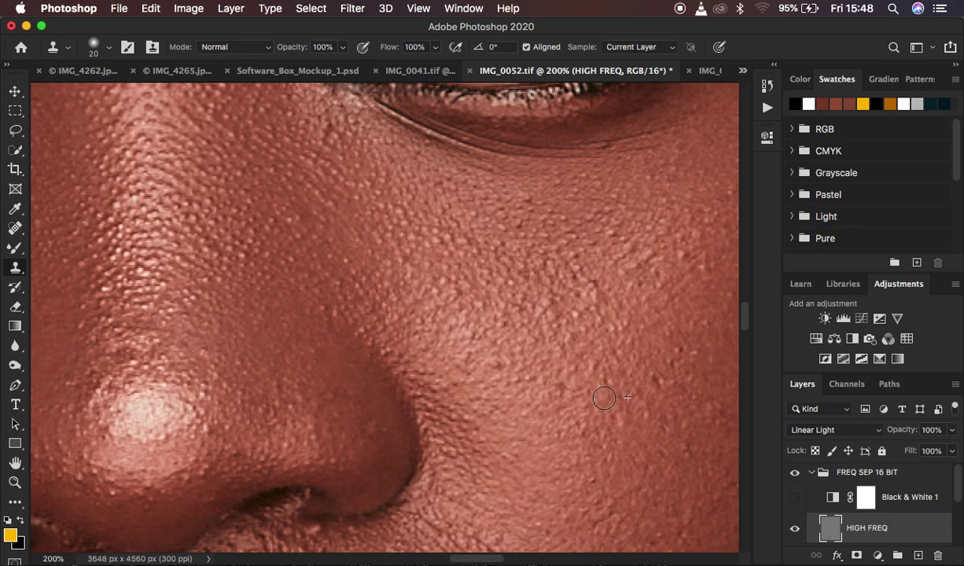
pyautogui.moveTo(607, 289); pyautogui.dragTo(576, 277)
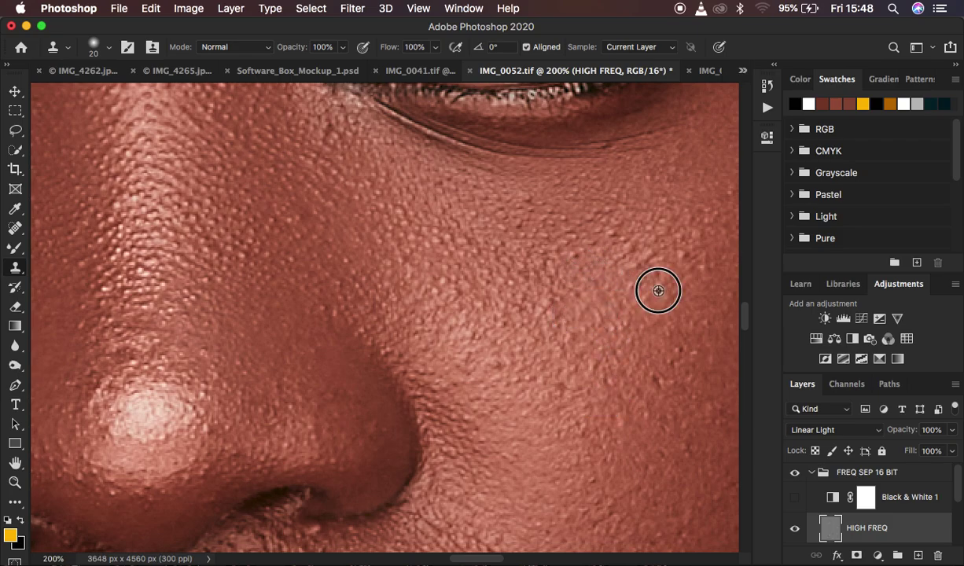
pyautogui.moveTo(649, 281); pyautogui.dragTo(625, 257)
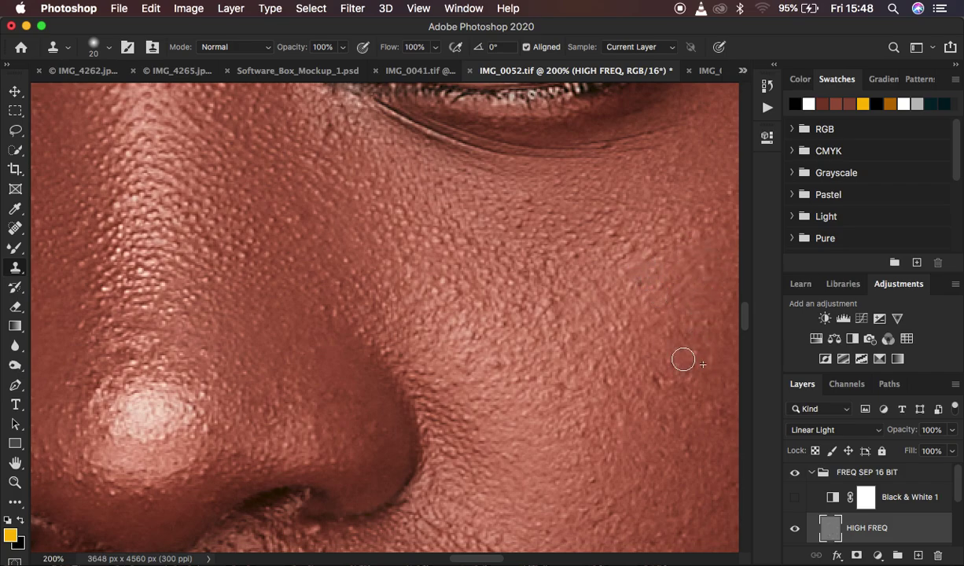
# Clone clean texture over the raised spot above the upper lip and the blemishes on the adjacent cheek with a 35 px brush
pyautogui.scroll(-8, 665, 378)
pyautogui.hscroll(3, 665, 378)
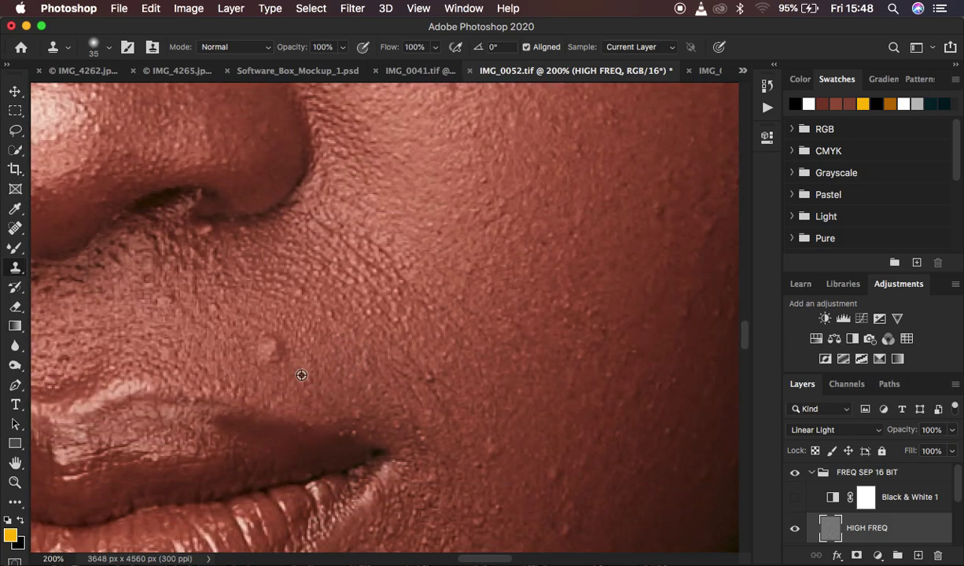
pyautogui.moveTo(279, 350)
pyautogui.mouseDown()
pyautogui.moveTo(301, 338)
pyautogui.moveTo(272, 348)
pyautogui.moveTo(327, 366)
pyautogui.moveTo(320, 377)
pyautogui.mouseUp()
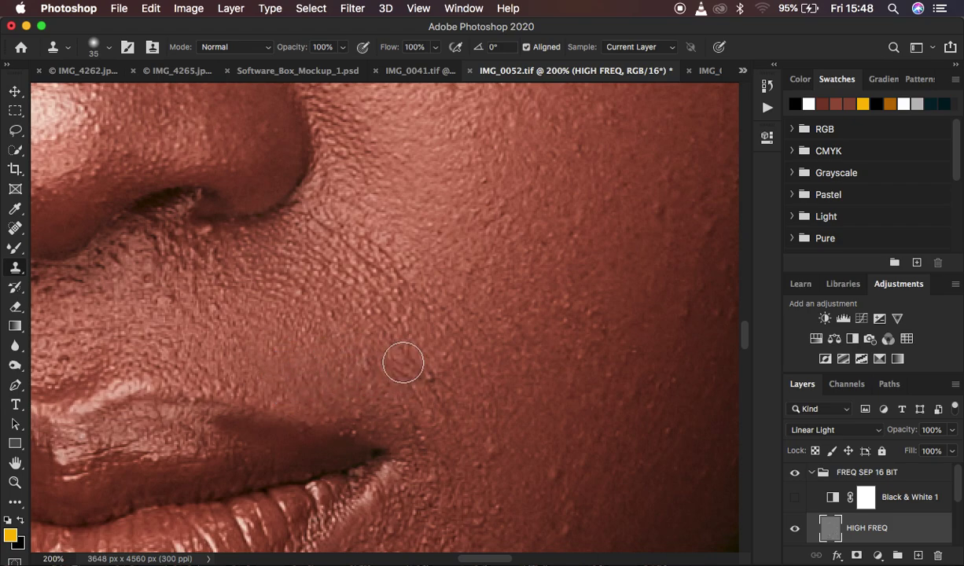
pyautogui.keyDown('alt'); pyautogui.click(559, 469); pyautogui.keyUp('alt')
pyautogui.click(494, 448)
pyautogui.keyDown('alt'); pyautogui.click(527, 464); pyautogui.keyUp('alt')
pyautogui.click(484, 464)
pyautogui.keyDown('alt'); pyautogui.click(690, 366); pyautogui.keyUp('alt')
pyautogui.moveTo(683, 310)
pyautogui.mouseDown()
pyautogui.moveTo(648, 334)
pyautogui.moveTo(607, 327)
pyautogui.moveTo(639, 290)
pyautogui.mouseUp()
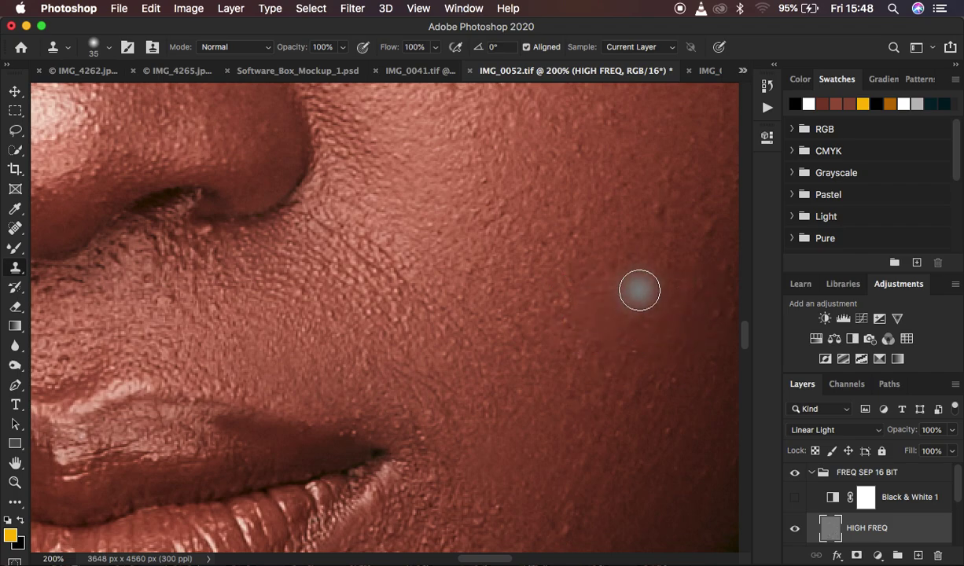
# Clone clean skin texture over blemishes on the upper outer cheek and the fine lines under the eye
pyautogui.scroll(5, 639, 290)
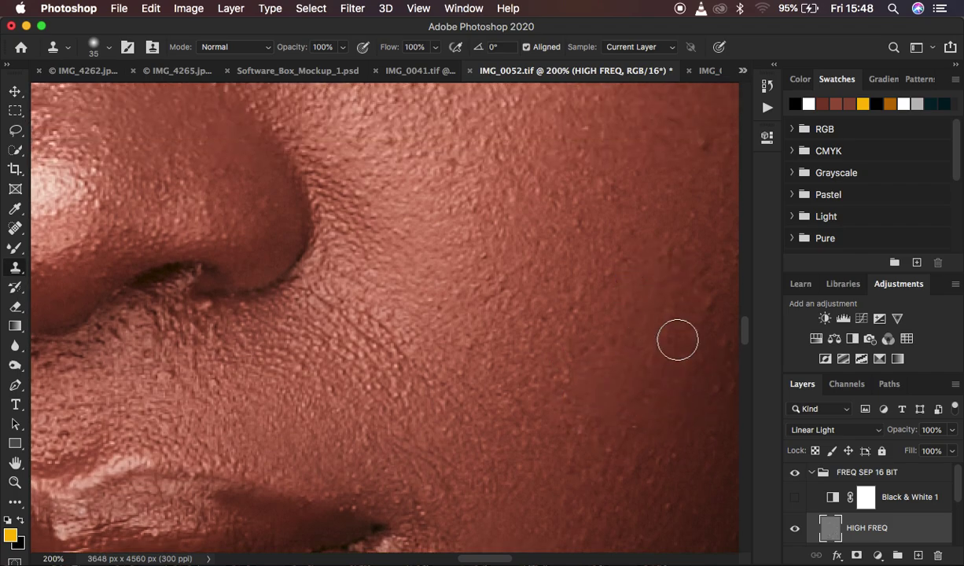
pyautogui.scroll(5, 669, 260)
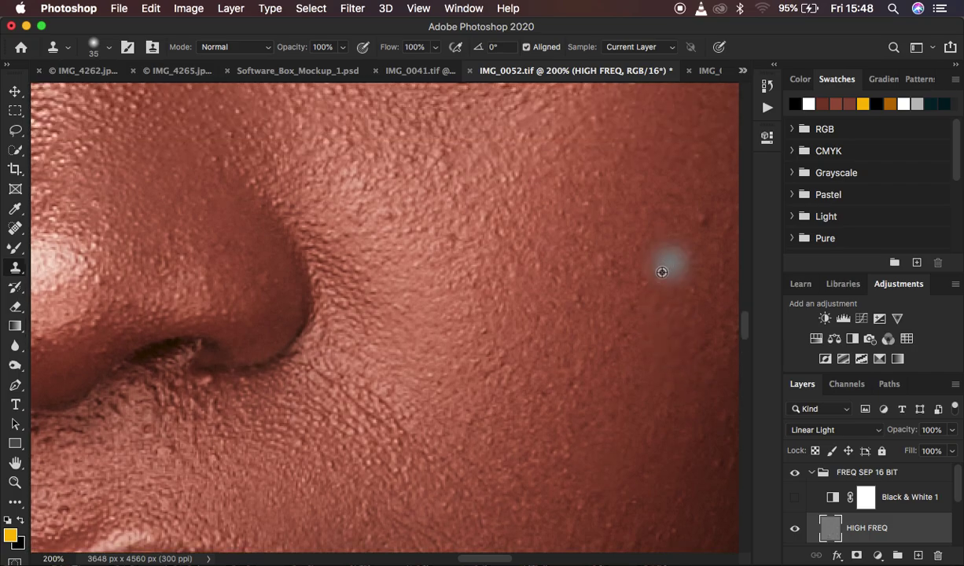
pyautogui.keyDown('alt'); pyautogui.click(685, 270); pyautogui.keyUp('alt')
pyautogui.click(488, 257)
pyautogui.scroll(2, 566, 228)
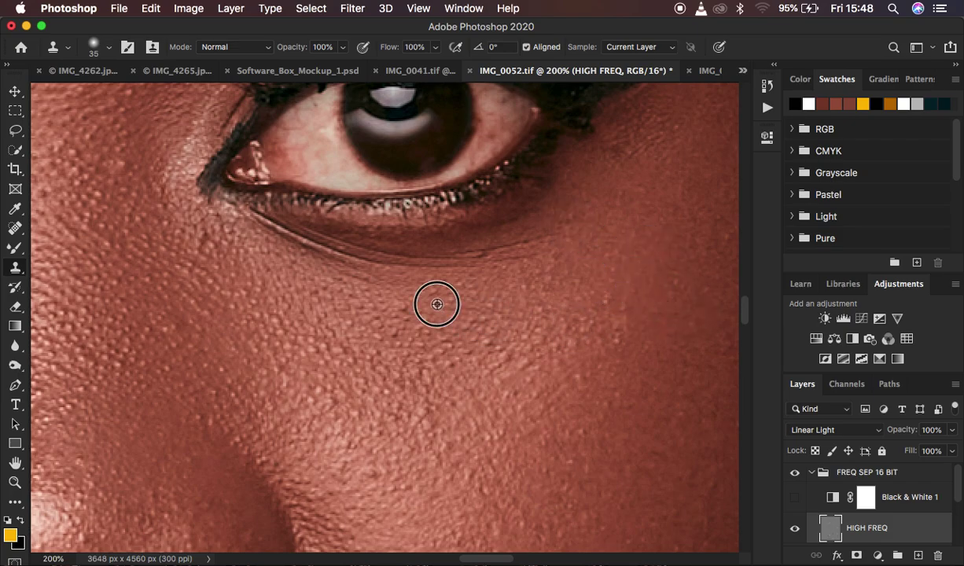
pyautogui.moveTo(541, 255)
pyautogui.mouseDown()
pyautogui.moveTo(379, 270)
pyautogui.moveTo(403, 268)
pyautogui.mouseUp()
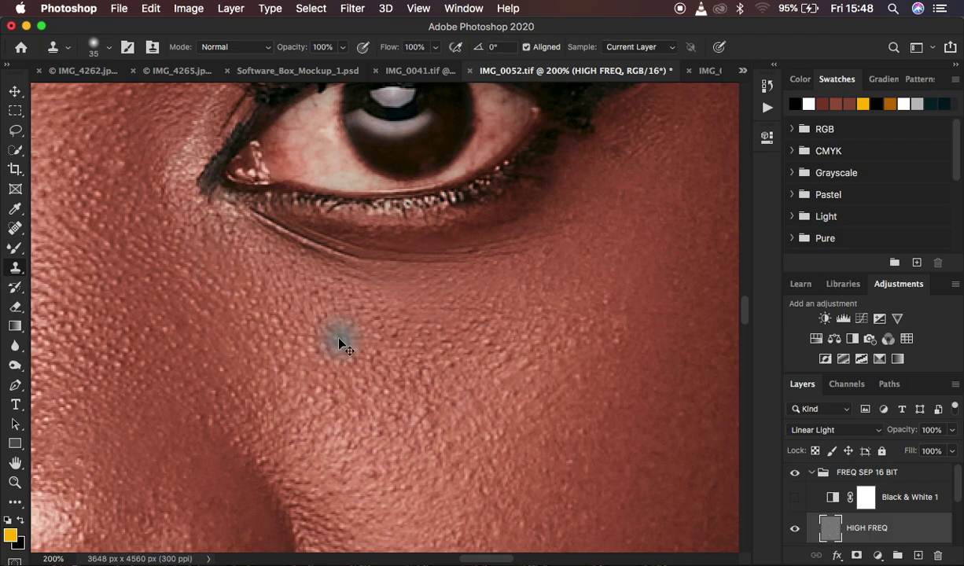
# Examine the cloned texture around the eye and cheek at lower magnification for remaining blemishes
pyautogui.press('super+minus')
pyautogui.press('super+minus')
pyautogui.press('super+minus')
pyautogui.press('super+minus')
pyautogui.press('super+equal')
pyautogui.press('super+equal')
pyautogui.press('super+equal')
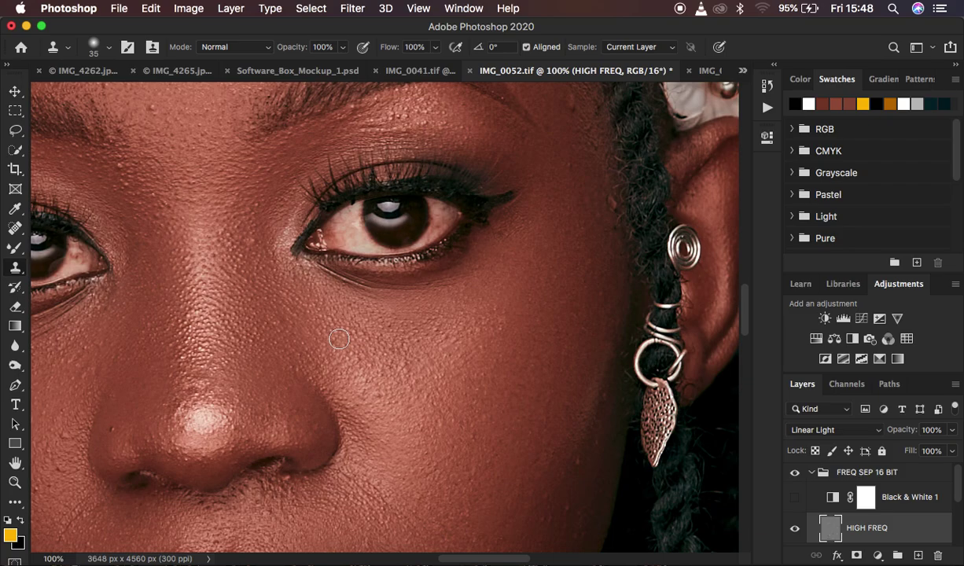
pyautogui.press('super+equal')
# Clone smooth texture over the small bumps along the shadowed edge of the cheek beside the earring
pyautogui.scroll(-4, 339, 338)
pyautogui.keyDown('alt'); pyautogui.click(451, 341); pyautogui.keyUp('alt')
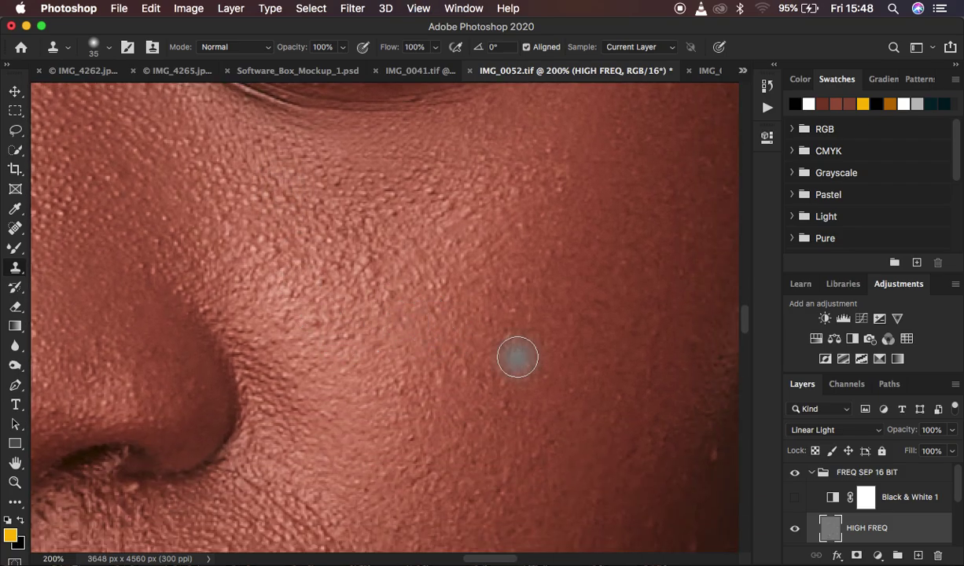
pyautogui.hscroll(4, 516, 357)
pyautogui.scroll(-3, 516, 357)
pyautogui.keyDown('alt'); pyautogui.click(569, 380); pyautogui.keyUp('alt')
pyautogui.click(566, 351)
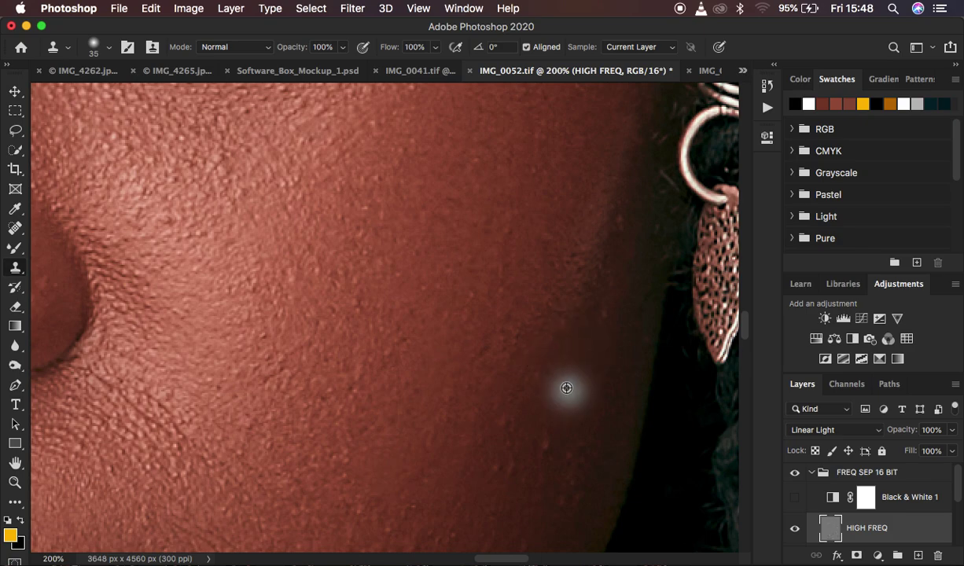
pyautogui.keyDown('alt'); pyautogui.click(566, 387); pyautogui.keyUp('alt')
pyautogui.click(555, 372)
pyautogui.keyDown('alt'); pyautogui.click(574, 366); pyautogui.keyUp('alt')
pyautogui.click(610, 315)
pyautogui.click(584, 282)
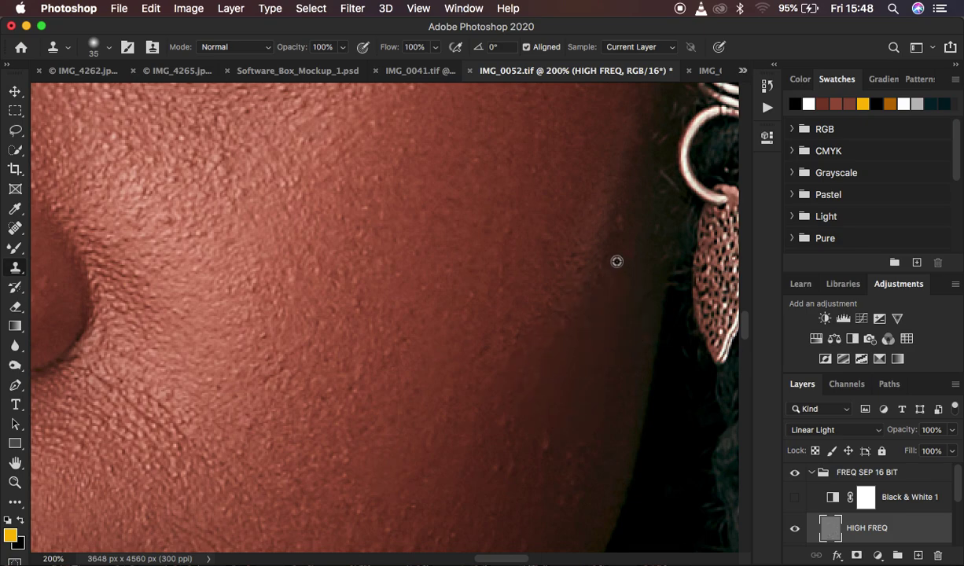
pyautogui.click(617, 227)
pyautogui.click(617, 275)
# Clone freshly sampled texture over the bumps on the lower shadowed cheek and across to its middle
pyautogui.click(594, 425)
pyautogui.keyDown('alt'); pyautogui.click(578, 413); pyautogui.keyUp('alt')
pyautogui.click(575, 460)
pyautogui.keyDown('alt'); pyautogui.click(582, 433); pyautogui.keyUp('alt')
pyautogui.click(575, 498)
pyautogui.keyDown('alt'); pyautogui.click(544, 450); pyautogui.keyUp('alt')
pyautogui.keyDown('alt'); pyautogui.click(497, 387); pyautogui.keyUp('alt')
pyautogui.click(511, 351)
pyautogui.keyDown('alt'); pyautogui.click(482, 385); pyautogui.keyUp('alt')
pyautogui.click(483, 358)
pyautogui.keyDown('alt'); pyautogui.click(515, 317); pyautogui.keyUp('alt')
pyautogui.click(497, 310)
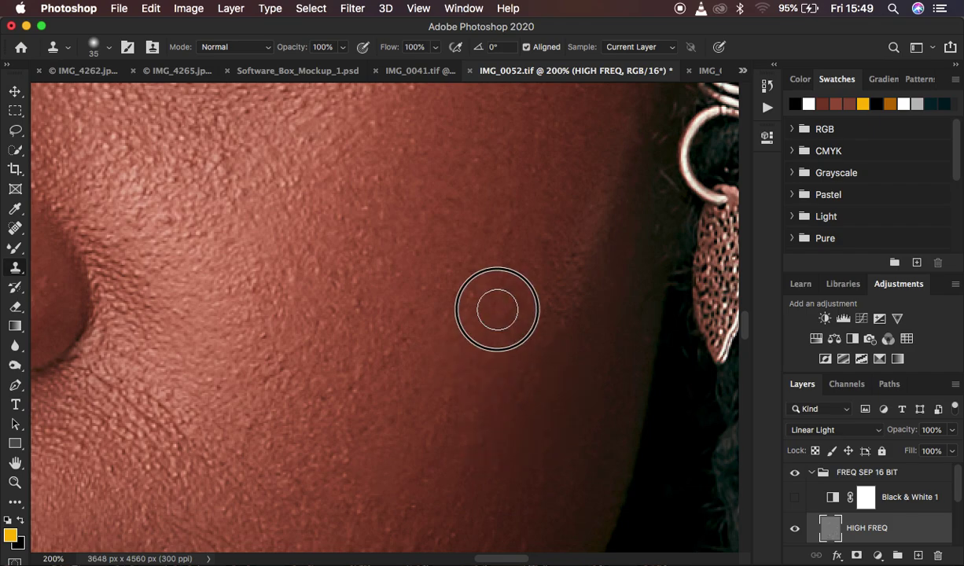
# Even out the rough texture on the upper outer cheek near the earring with sampled Clone Stamp strokes
pyautogui.keyDown('alt'); pyautogui.click(559, 222); pyautogui.keyUp('alt')
pyautogui.click(568, 254)
pyautogui.moveTo(569, 255)
pyautogui.mouseDown()
pyautogui.moveTo(529, 291)
pyautogui.moveTo(543, 280)
pyautogui.moveTo(540, 298)
pyautogui.moveTo(539, 265)
pyautogui.mouseUp()
pyautogui.keyDown('alt'); pyautogui.click(524, 303); pyautogui.keyUp('alt')
pyautogui.moveTo(544, 185); pyautogui.dragTo(537, 160)
pyautogui.keyDown('alt'); pyautogui.click(532, 199); pyautogui.keyUp('alt')
pyautogui.moveTo(514, 202); pyautogui.dragTo(508, 248)
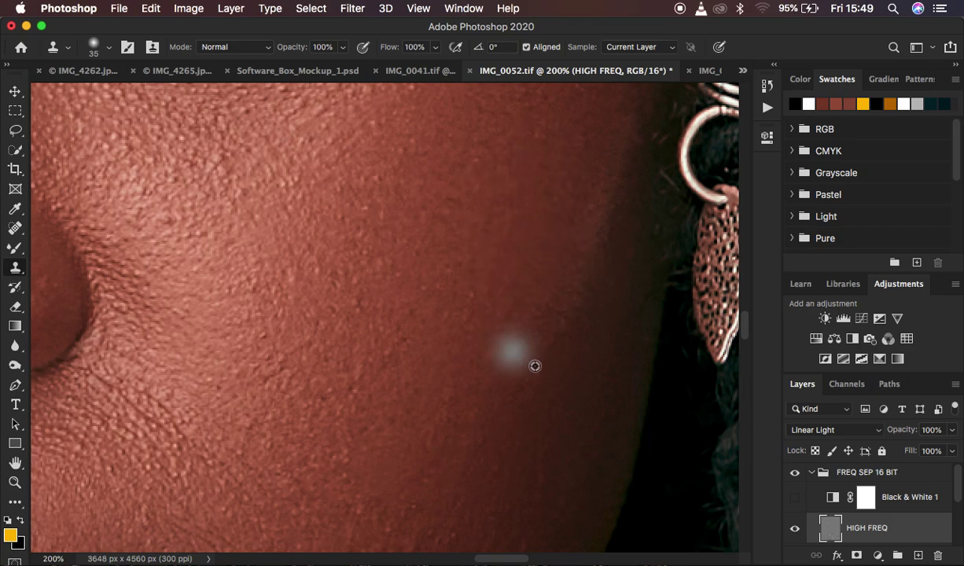
# Clone clean texture over the bumps on the lower cheek toward the jawline
pyautogui.scroll(-5, 555, 445)
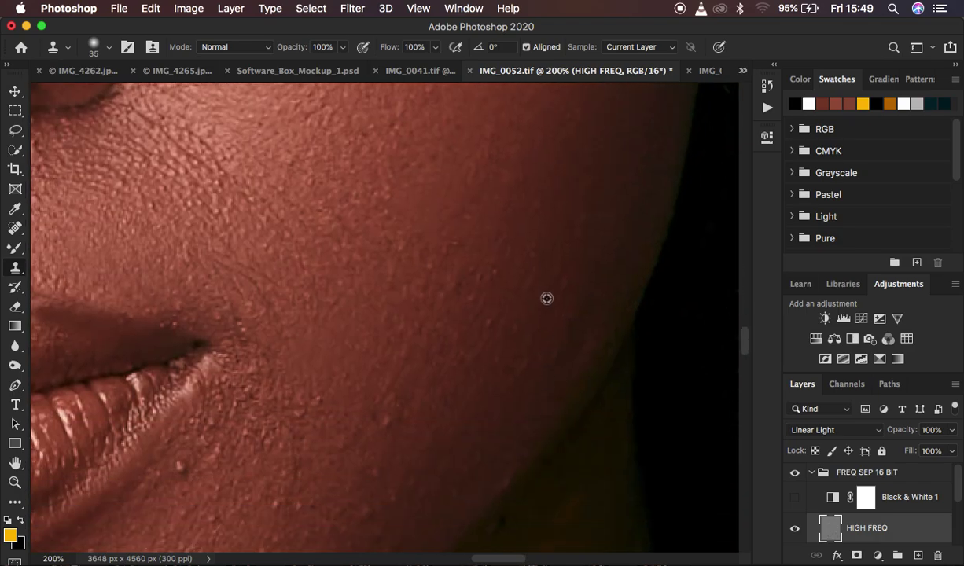
pyautogui.moveTo(563, 277)
pyautogui.mouseDown()
pyautogui.moveTo(561, 248)
pyautogui.moveTo(584, 220)
pyautogui.moveTo(564, 213)
pyautogui.mouseUp()
pyautogui.keyDown('alt'); pyautogui.click(492, 308); pyautogui.keyUp('alt')
# Clone clean skin over the mole below the mouth corner and the small bumps beside it
pyautogui.scroll(-5, 490, 297)
pyautogui.hscroll(-3, 491, 297)
pyautogui.keyDown('alt'); pyautogui.click(291, 367); pyautogui.keyUp('alt')
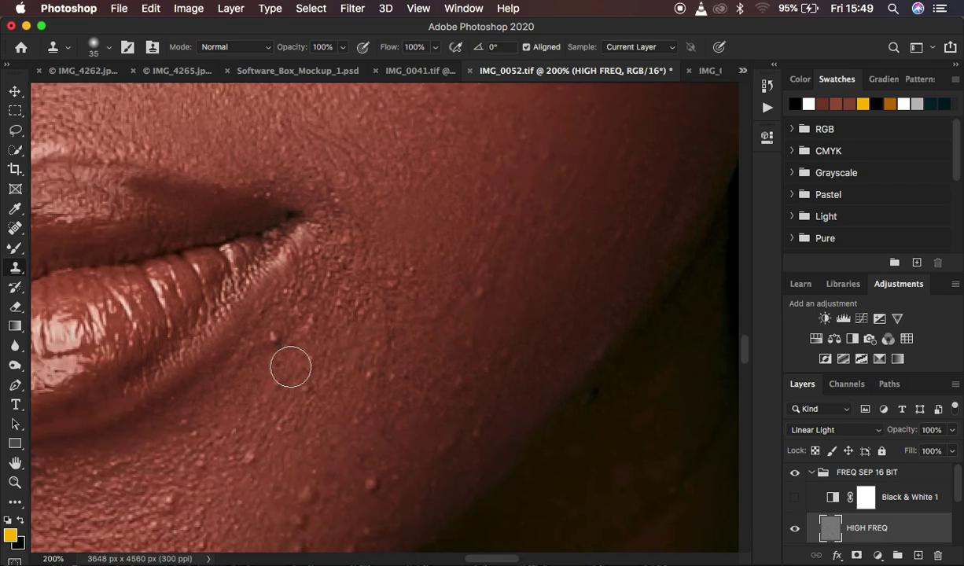
pyautogui.click(324, 339)
pyautogui.click(280, 296)
pyautogui.click(303, 314)
pyautogui.click(387, 281)
pyautogui.keyDown('alt'); pyautogui.click(371, 245); pyautogui.keyUp('alt')
pyautogui.click(347, 257)
pyautogui.click(389, 261)
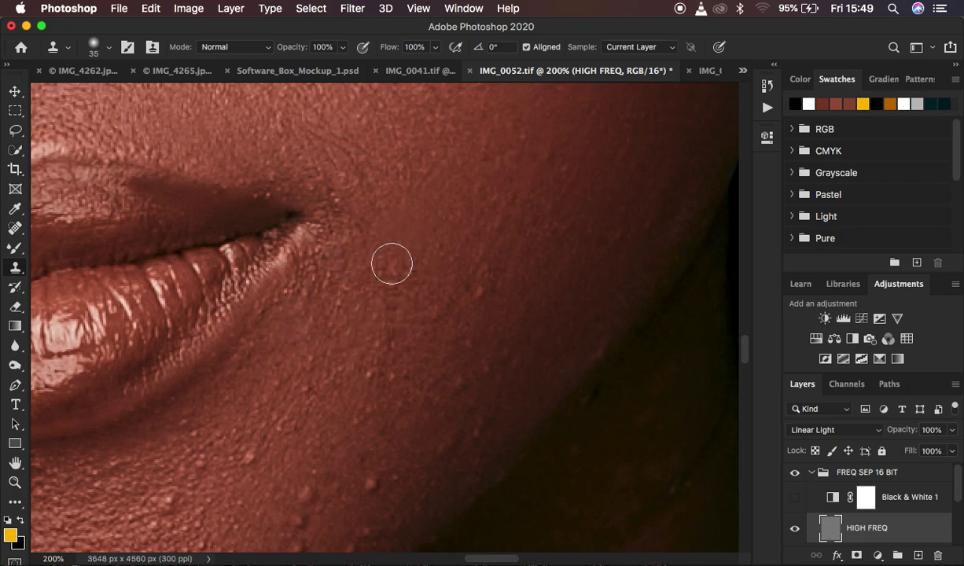
# Clone freshly sampled skin over the bumps on the shadowed cheek beside the mouth corner
pyautogui.keyDown('alt'); pyautogui.click(533, 252); pyautogui.keyUp('alt')
pyautogui.moveTo(559, 222); pyautogui.dragTo(587, 255)
pyautogui.click(579, 204)
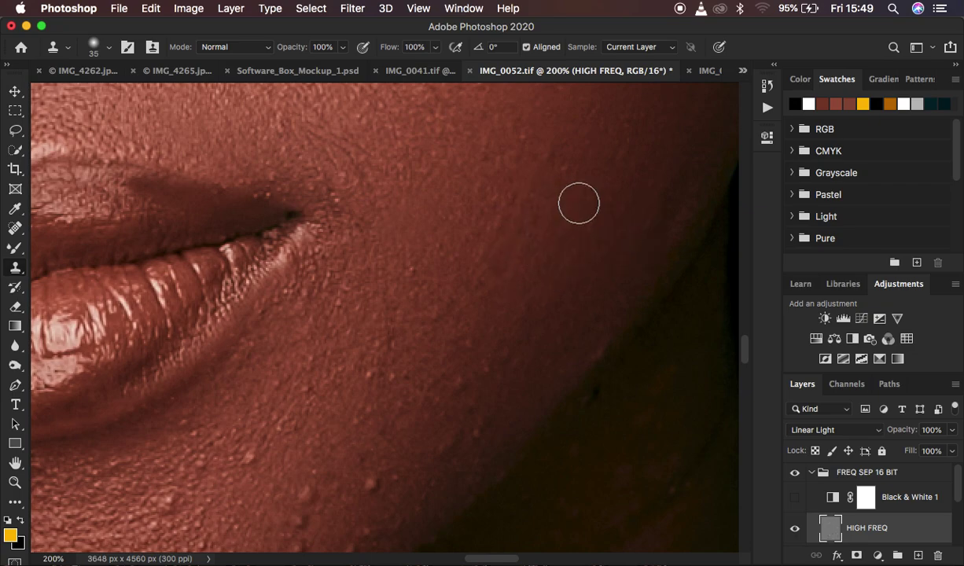
pyautogui.keyDown('alt'); pyautogui.click(634, 205); pyautogui.keyUp('alt')
pyautogui.click(591, 273)
pyautogui.keyDown('alt'); pyautogui.click(520, 338); pyautogui.keyUp('alt')
pyautogui.moveTo(473, 315)
pyautogui.mouseDown()
pyautogui.moveTo(480, 342)
pyautogui.moveTo(450, 330)
pyautogui.mouseUp()
# Clone sampled texture over the scattered bumps between the lower lip's outer side and the shadowed jawline
pyautogui.scroll(-5, 512, 341)
pyautogui.hscroll(-3, 512, 341)
pyautogui.keyDown('alt'); pyautogui.click(452, 301); pyautogui.keyUp('alt')
pyautogui.click(426, 327)
pyautogui.keyDown('alt'); pyautogui.click(482, 281); pyautogui.keyUp('alt')
pyautogui.click(494, 308)
pyautogui.keyDown('alt'); pyautogui.click(474, 320); pyautogui.keyUp('alt')
pyautogui.click(507, 307)
pyautogui.keyDown('alt'); pyautogui.click(461, 339); pyautogui.keyUp('alt')
pyautogui.click(433, 351)
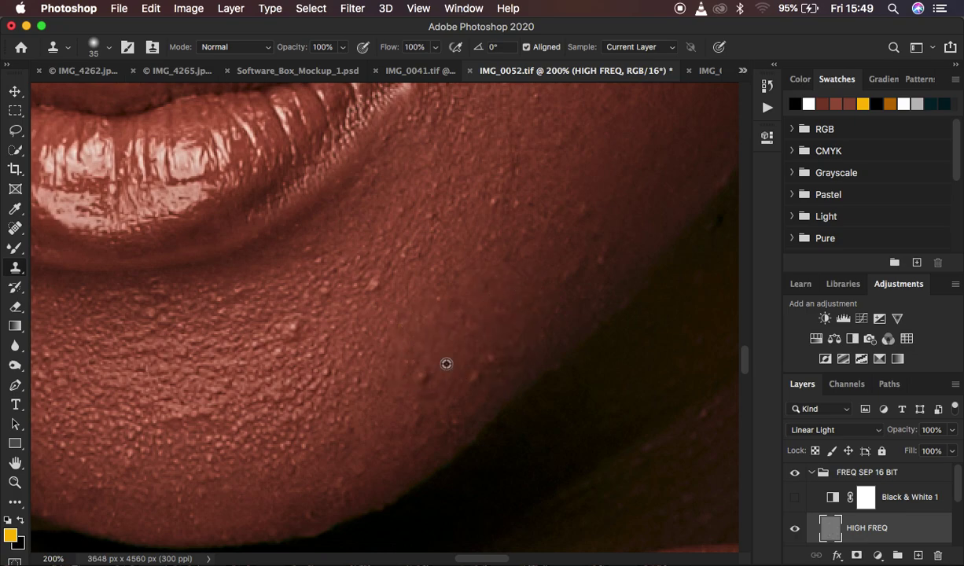
# Clone nearby texture over the raised spots on the chin's outer part beneath the lower lip
pyautogui.keyDown('alt'); pyautogui.click(320, 327); pyautogui.keyUp('alt')
pyautogui.click(295, 333)
pyautogui.keyDown('alt'); pyautogui.click(288, 391); pyautogui.keyUp('alt')
pyautogui.click(280, 368)
pyautogui.keyDown('alt'); pyautogui.click(374, 316); pyautogui.keyUp('alt')
pyautogui.click(377, 281)
pyautogui.click(350, 288)
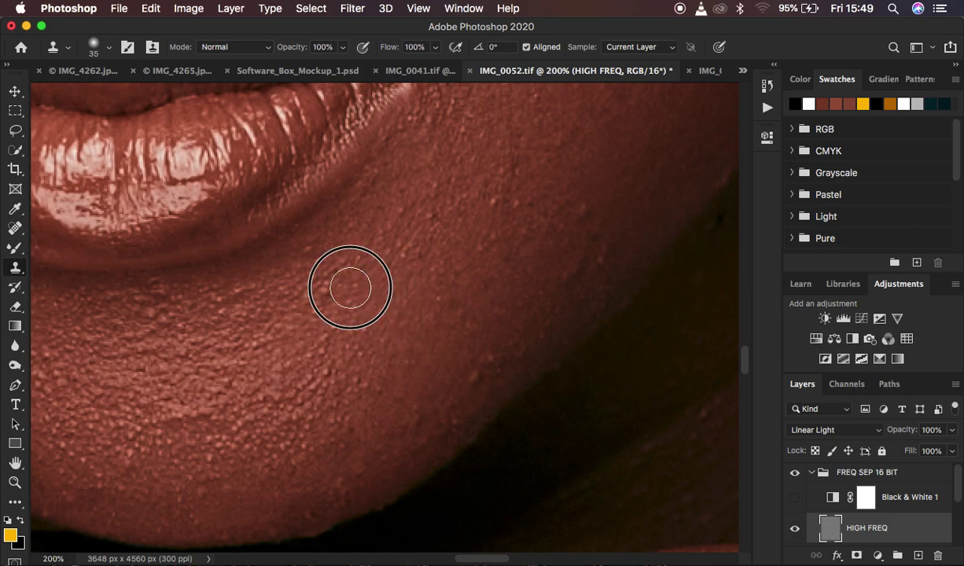
pyautogui.click(489, 276)
# Even out the lower cheek from beside the mouth to the shadowed jaw edge with sampled Clone Stamp strokes
pyautogui.keyDown('alt'); pyautogui.click(484, 224); pyautogui.keyUp('alt')
pyautogui.click(506, 197)
pyautogui.keyDown('alt'); pyautogui.click(541, 150); pyautogui.keyUp('alt')
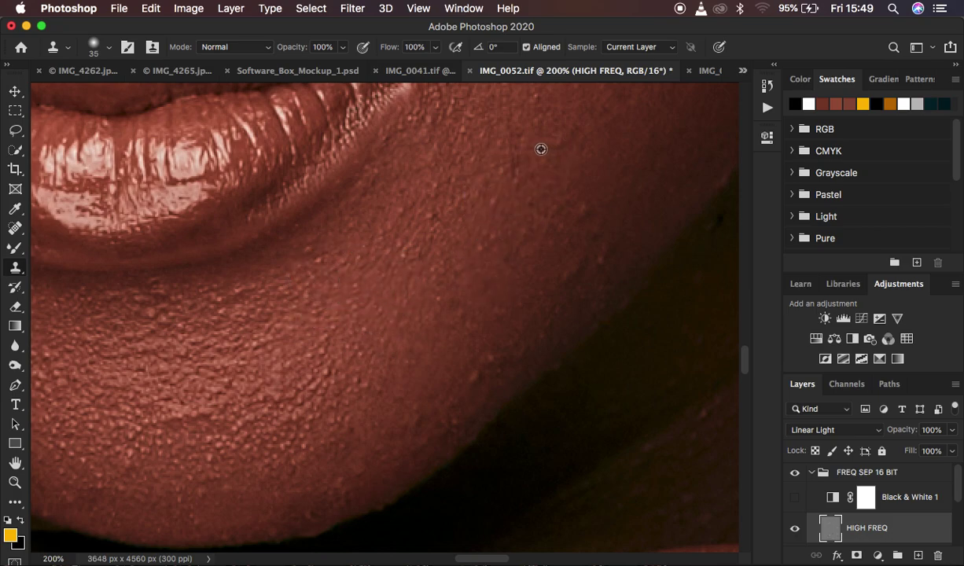
pyautogui.moveTo(513, 168); pyautogui.dragTo(568, 171)
pyautogui.keyDown('alt'); pyautogui.click(591, 178); pyautogui.keyUp('alt')
pyautogui.moveTo(583, 216)
pyautogui.mouseDown()
pyautogui.moveTo(626, 212)
pyautogui.moveTo(607, 249)
pyautogui.mouseUp()
pyautogui.moveTo(557, 269); pyautogui.dragTo(632, 253)
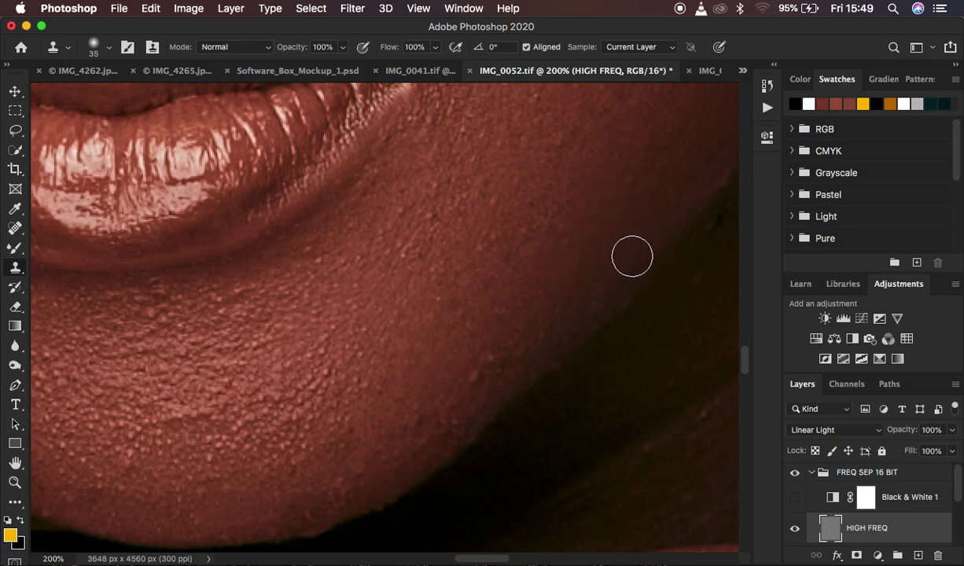
# Clone clean texture over the bumps along the shadowed jawline next to the chin
pyautogui.keyDown('alt'); pyautogui.click(464, 357); pyautogui.keyUp('alt')
pyautogui.moveTo(470, 371); pyautogui.dragTo(485, 370)
pyautogui.keyDown('alt'); pyautogui.click(462, 356); pyautogui.keyUp('alt')
pyautogui.moveTo(473, 335)
pyautogui.mouseDown()
pyautogui.moveTo(497, 329)
pyautogui.moveTo(522, 358)
pyautogui.mouseUp()
pyautogui.keyDown('alt'); pyautogui.click(498, 338); pyautogui.keyUp('alt')
pyautogui.keyDown('alt'); pyautogui.click(553, 283); pyautogui.keyUp('alt')
pyautogui.moveTo(560, 304); pyautogui.dragTo(520, 312)
# Clean the remaining bumps on the lower cheek and the adjoining outer chin with newly sampled texture
pyautogui.keyDown('alt'); pyautogui.click(549, 205); pyautogui.keyUp('alt')
pyautogui.moveTo(548, 212); pyautogui.dragTo(525, 217)
pyautogui.moveTo(450, 209); pyautogui.dragTo(459, 222)
pyautogui.moveTo(390, 384)
pyautogui.mouseDown()
pyautogui.moveTo(394, 406)
pyautogui.moveTo(450, 418)
pyautogui.mouseUp()
pyautogui.keyDown('alt'); pyautogui.click(349, 438); pyautogui.keyUp('alt')
pyautogui.moveTo(513, 335); pyautogui.dragTo(517, 316)
pyautogui.keyDown('alt'); pyautogui.click(535, 251); pyautogui.keyUp('alt')
pyautogui.click(510, 250)
pyautogui.keyDown('alt'); pyautogui.click(587, 160); pyautogui.keyUp('alt')
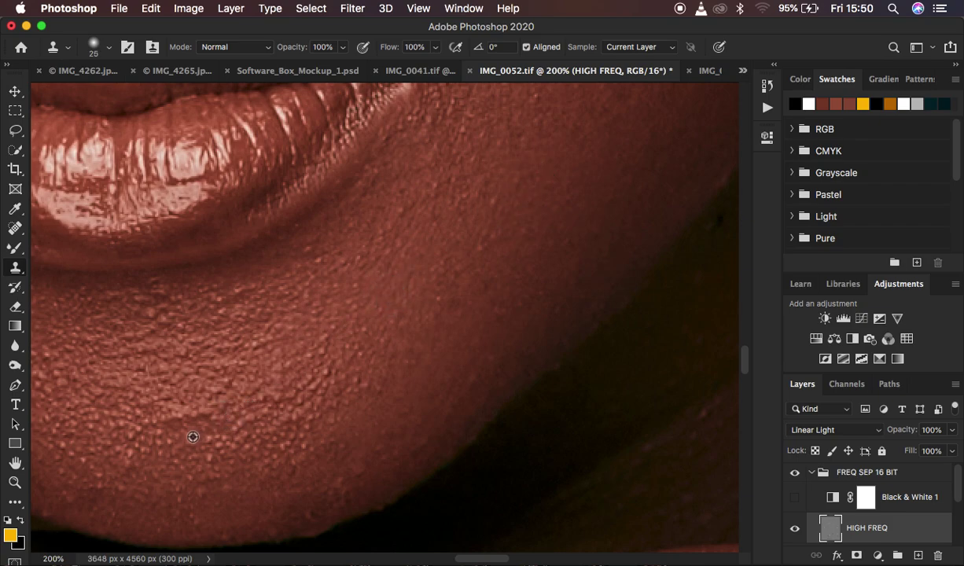
# Using a 25 px Clone Stamp, touch up the bumps on the chin beneath the lower lip and beside the mouth corner
pyautogui.keyDown('alt'); pyautogui.click(191, 397); pyautogui.keyUp('alt')
pyautogui.keyDown('alt'); pyautogui.click(186, 298); pyautogui.keyUp('alt')
pyautogui.click(162, 305)
pyautogui.keyDown('alt'); pyautogui.click(187, 288); pyautogui.keyUp('alt')
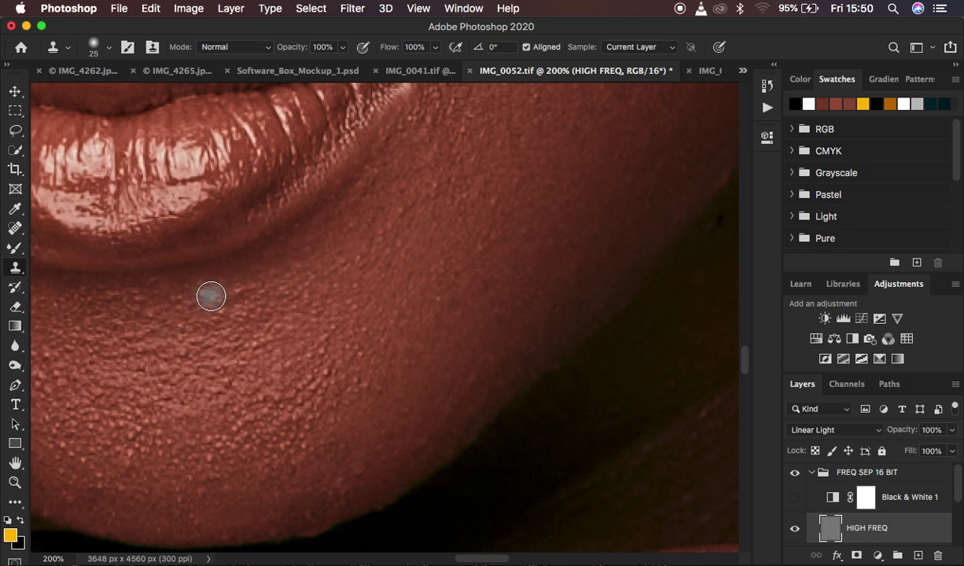
pyautogui.scroll(3, 211, 296)
pyautogui.keyDown('alt'); pyautogui.click(596, 198); pyautogui.keyUp('alt')
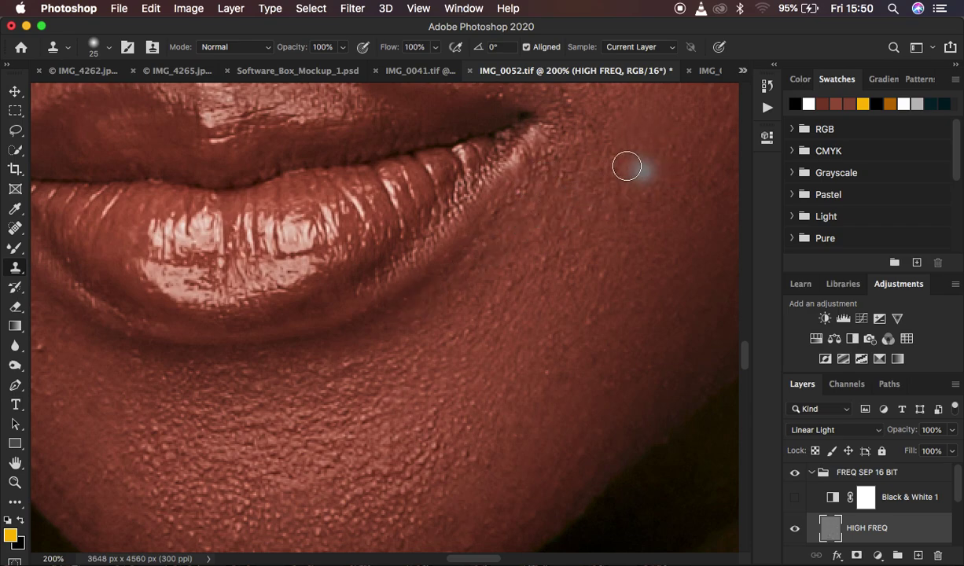
pyautogui.keyDown('alt'); pyautogui.click(583, 159); pyautogui.keyUp('alt')
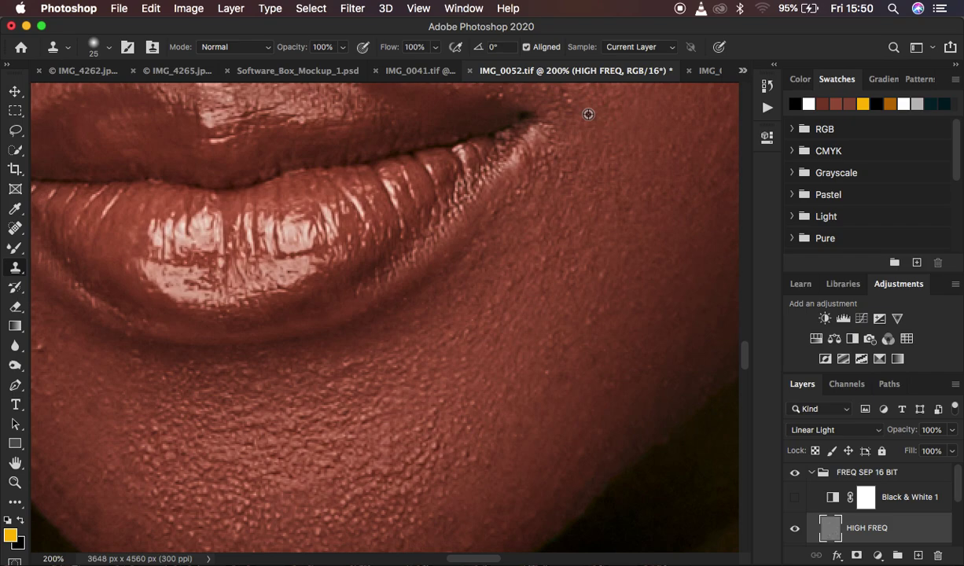
# Clone clean skin over the pimples below the opposite mouth corner and down to the jaw edge
pyautogui.hscroll(-5, 472, 281)
pyautogui.keyDown('alt'); pyautogui.click(326, 310); pyautogui.keyUp('alt')
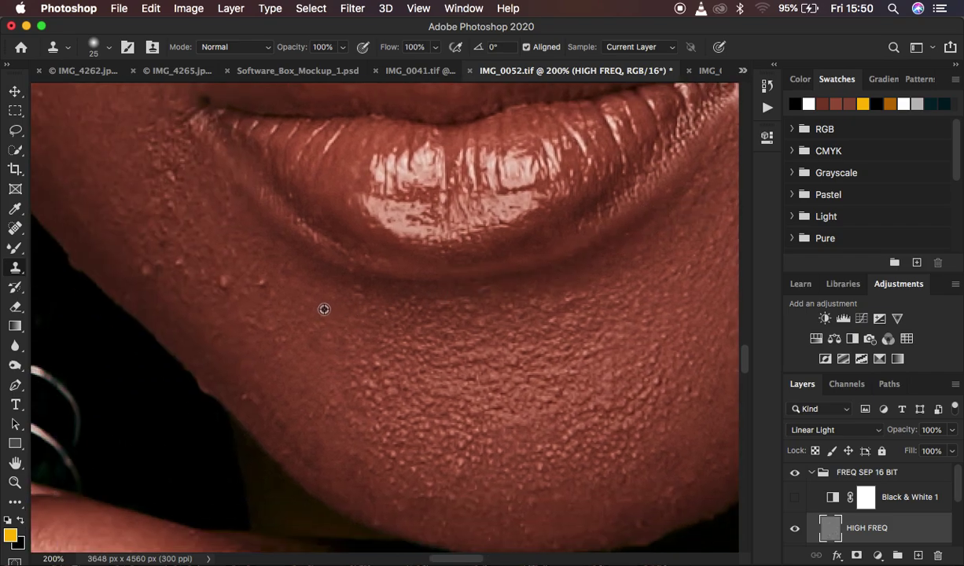
pyautogui.moveTo(256, 269)
pyautogui.mouseDown()
pyautogui.moveTo(204, 277)
pyautogui.moveTo(215, 276)
pyautogui.moveTo(178, 286)
pyautogui.mouseUp()
pyautogui.keyDown('alt'); pyautogui.click(212, 277); pyautogui.keyUp('alt')
pyautogui.click(155, 265)
pyautogui.moveTo(182, 367); pyautogui.dragTo(205, 392)
pyautogui.click(252, 400)
# Clone sampled skin over the small bumps along the lower jawline and the underside of the chin
pyautogui.keyDown('alt'); pyautogui.click(281, 413); pyautogui.keyUp('alt')
pyautogui.click(303, 425)
pyautogui.keyDown('alt'); pyautogui.click(284, 424); pyautogui.keyUp('alt')
pyautogui.click(308, 436)
pyautogui.keyDown('alt'); pyautogui.click(310, 437); pyautogui.keyUp('alt')
pyautogui.click(459, 459)
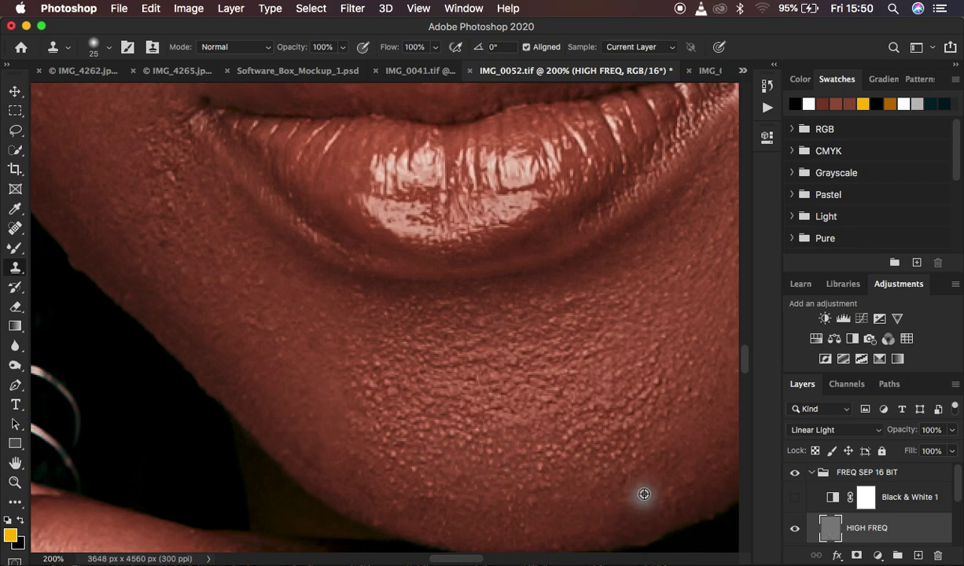
# Clone nearby texture over the bumps on the chin's side facing the shadowed cheek
pyautogui.click(674, 422)
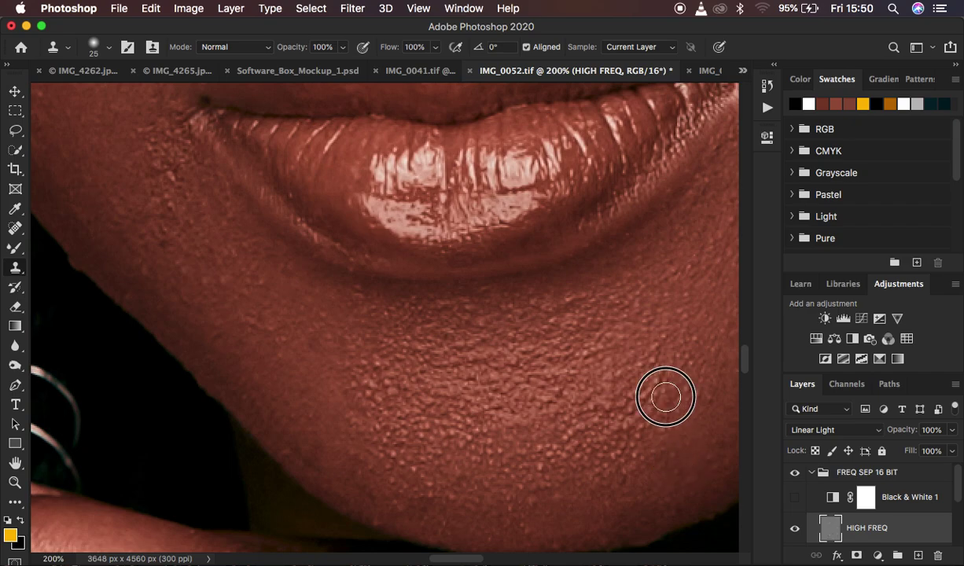
pyautogui.keyDown('alt'); pyautogui.click(665, 396); pyautogui.keyUp('alt')
pyautogui.keyDown('alt'); pyautogui.click(663, 377); pyautogui.keyUp('alt')
pyautogui.moveTo(695, 373); pyautogui.dragTo(691, 392)
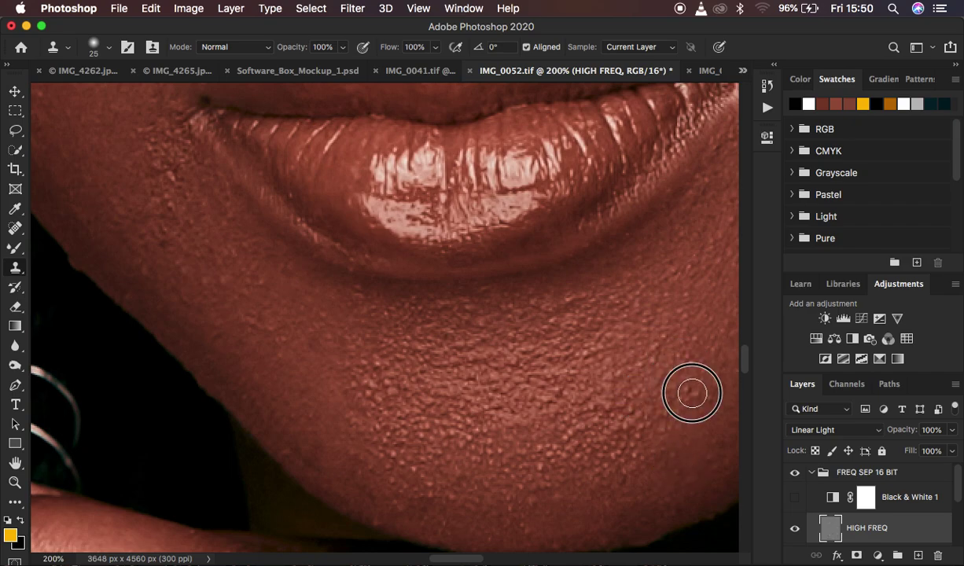
# Even out the rough texture along the upper chin just beneath the lower lip with sampled Clone Stamp dabs
pyautogui.click(437, 310)
pyautogui.keyDown('alt'); pyautogui.click(437, 332); pyautogui.keyUp('alt')
pyautogui.click(411, 309)
pyautogui.click(382, 308)
pyautogui.click(351, 297)
pyautogui.click(330, 346)
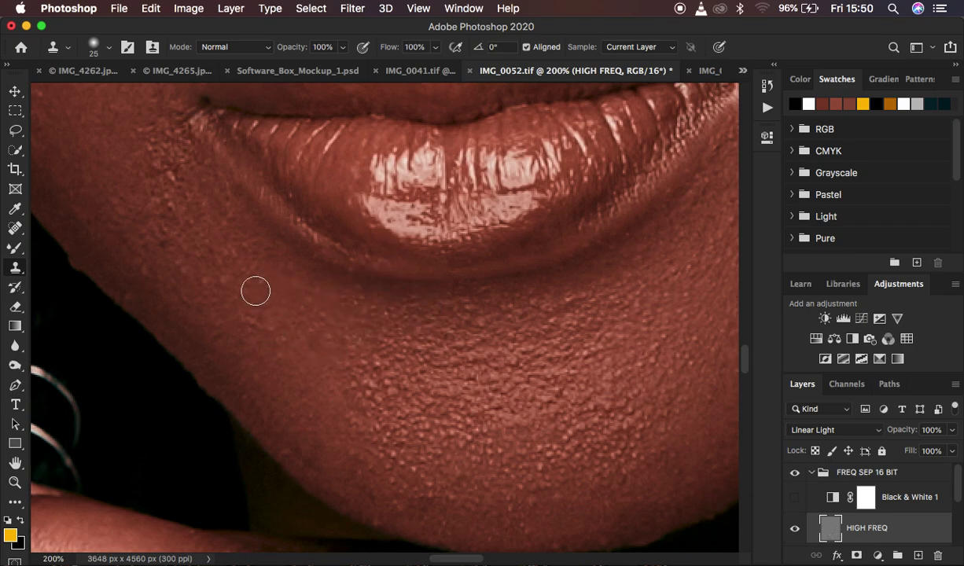
pyautogui.keyDown('alt'); pyautogui.click(290, 324); pyautogui.keyUp('alt')
pyautogui.click(254, 324)
pyautogui.keyDown('alt'); pyautogui.click(570, 338); pyautogui.keyUp('alt')
pyautogui.click(551, 321)
pyautogui.click(597, 310)
# Examine the whole portrait at a reduced magnification to check the skin retouching
pyautogui.press('super+minus')
pyautogui.press('super+minus')
pyautogui.press('super+minus')
pyautogui.press('super+minus')
pyautogui.press('super+minus')
pyautogui.press('super+minus')
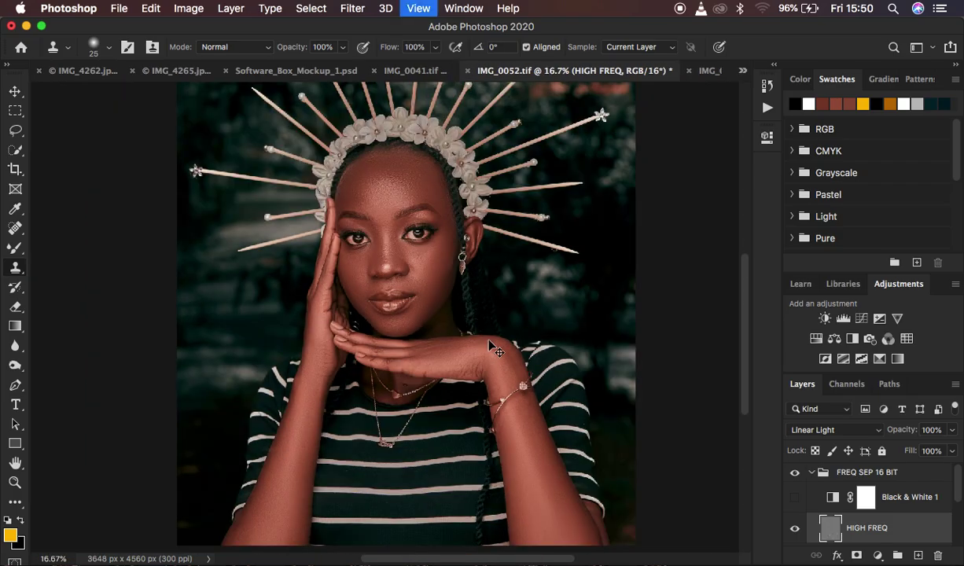
pyautogui.press('super+plus')
pyautogui.press('super+plus')
pyautogui.press('super+plus')
pyautogui.press('super+plus')
pyautogui.press('super+plus')
pyautogui.press('super+plus')
# Clone smooth skin over the cluster of bumps beside and below the mouth corner on the hand side
pyautogui.scroll(5, 488, 340)
pyautogui.hscroll(-5, 488, 340)
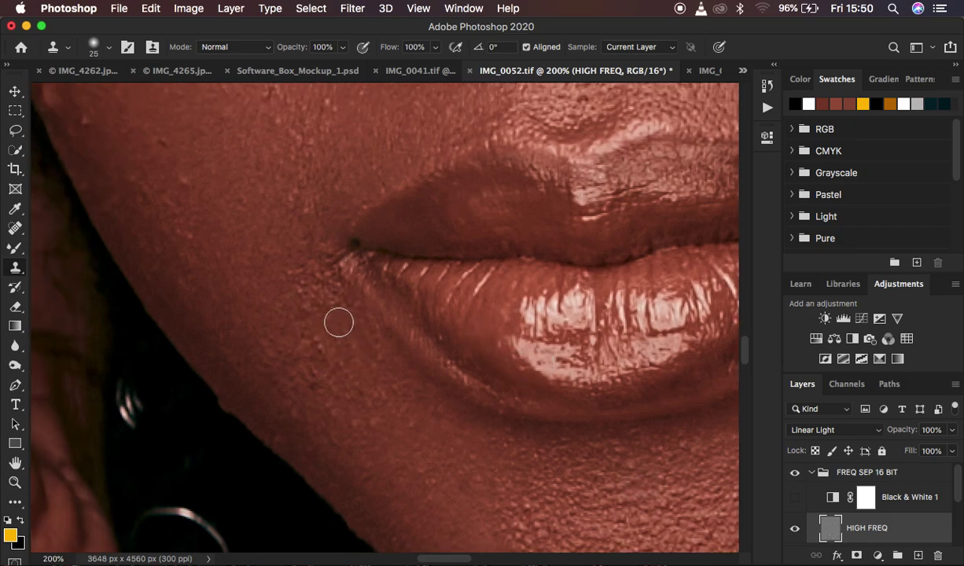
pyautogui.keyDown('alt'); pyautogui.click(327, 304); pyautogui.keyUp('alt')
pyautogui.click(324, 269)
pyautogui.keyDown('alt'); pyautogui.click(324, 308); pyautogui.keyUp('alt')
pyautogui.click(301, 292)
pyautogui.keyDown('alt'); pyautogui.click(287, 262); pyautogui.keyUp('alt')
pyautogui.moveTo(343, 342)
pyautogui.mouseDown()
pyautogui.moveTo(356, 370)
pyautogui.moveTo(325, 352)
pyautogui.mouseUp()
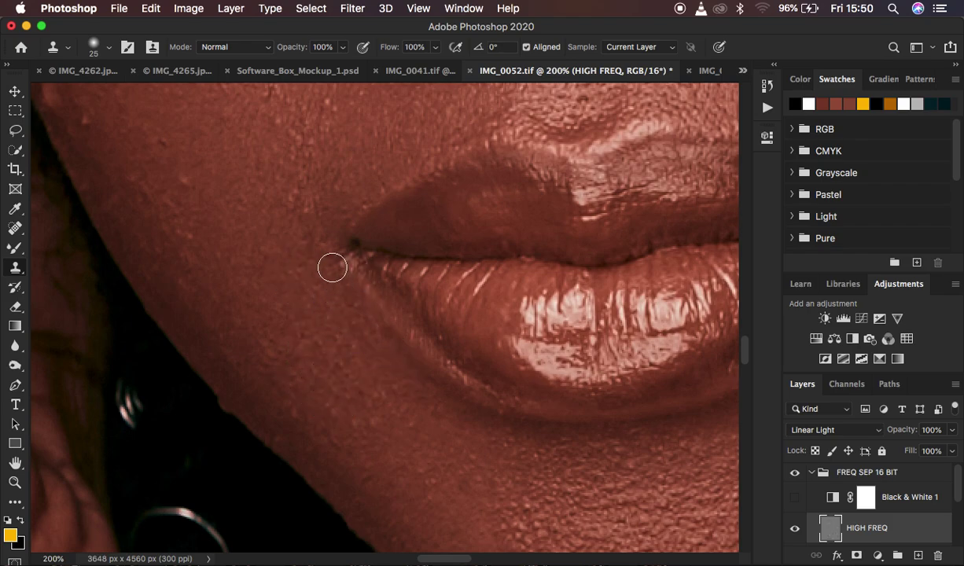
# Clone cleaner texture over the rough skin between that mouth corner and the lower lip's outer edge
pyautogui.keyDown('alt'); pyautogui.click(368, 387); pyautogui.keyUp('alt')
pyautogui.click(327, 355)
pyautogui.keyDown('alt'); pyautogui.click(368, 374); pyautogui.keyUp('alt')
pyautogui.moveTo(331, 331); pyautogui.dragTo(387, 362)
pyautogui.moveTo(354, 318); pyautogui.dragTo(367, 331)
pyautogui.keyDown('alt'); pyautogui.click(373, 418); pyautogui.keyUp('alt')
pyautogui.moveTo(368, 385); pyautogui.dragTo(348, 386)
# Clone sampled skin over the small bumps on the lower cheek toward the jaw on the hand side
pyautogui.keyDown('alt'); pyautogui.click(327, 400); pyautogui.keyUp('alt')
pyautogui.click(309, 384)
pyautogui.moveTo(273, 338); pyautogui.dragTo(303, 367)
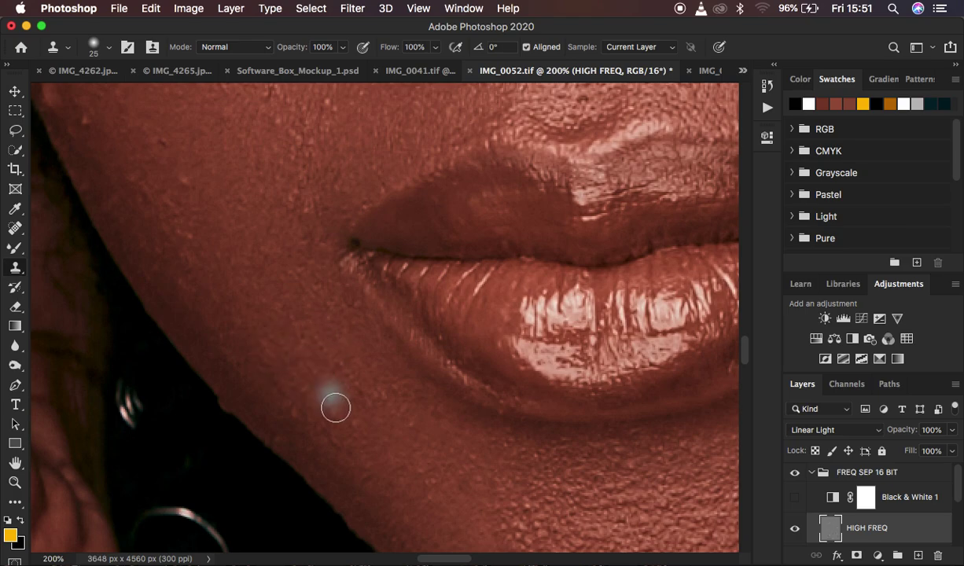
pyautogui.keyDown('alt'); pyautogui.click(352, 426); pyautogui.keyUp('alt')
pyautogui.click(350, 445)
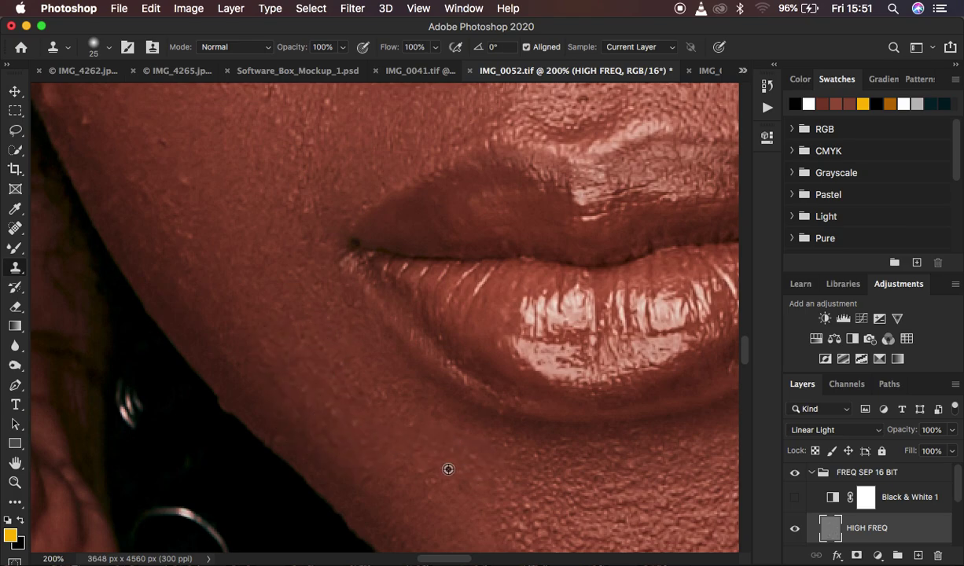
# With a 30 px Clone Stamp, cover the bumps at the cheek's outer edge beside the hand
pyautogui.hscroll(-5, 335, 344)
pyautogui.scroll(4, 335, 344)
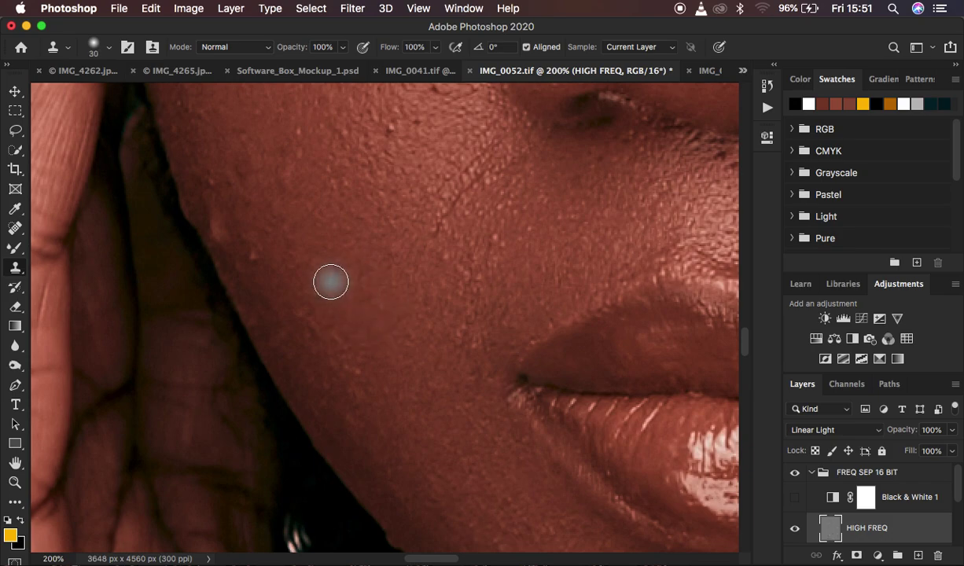
pyautogui.keyDown('alt'); pyautogui.click(282, 264); pyautogui.keyUp('alt')
pyautogui.click(261, 256)
pyautogui.keyDown('alt'); pyautogui.click(257, 236); pyautogui.keyUp('alt')
pyautogui.click(224, 226)
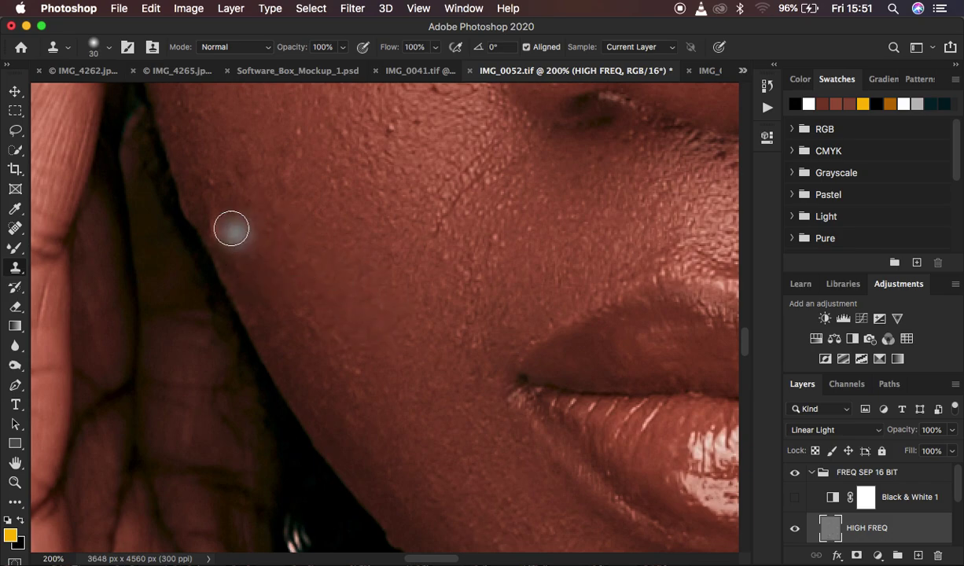
# Clone sampled texture over the bumps on the lower cheek along the jawline near the hand
pyautogui.moveTo(315, 326)
pyautogui.mouseDown()
pyautogui.moveTo(376, 364)
pyautogui.moveTo(345, 348)
pyautogui.moveTo(373, 372)
pyautogui.mouseUp()
pyautogui.keyDown('alt'); pyautogui.click(358, 351); pyautogui.keyUp('alt')
pyautogui.keyDown('alt'); pyautogui.click(372, 417); pyautogui.keyUp('alt')
pyautogui.click(356, 385)
pyautogui.keyDown('alt'); pyautogui.click(373, 442); pyautogui.keyUp('alt')
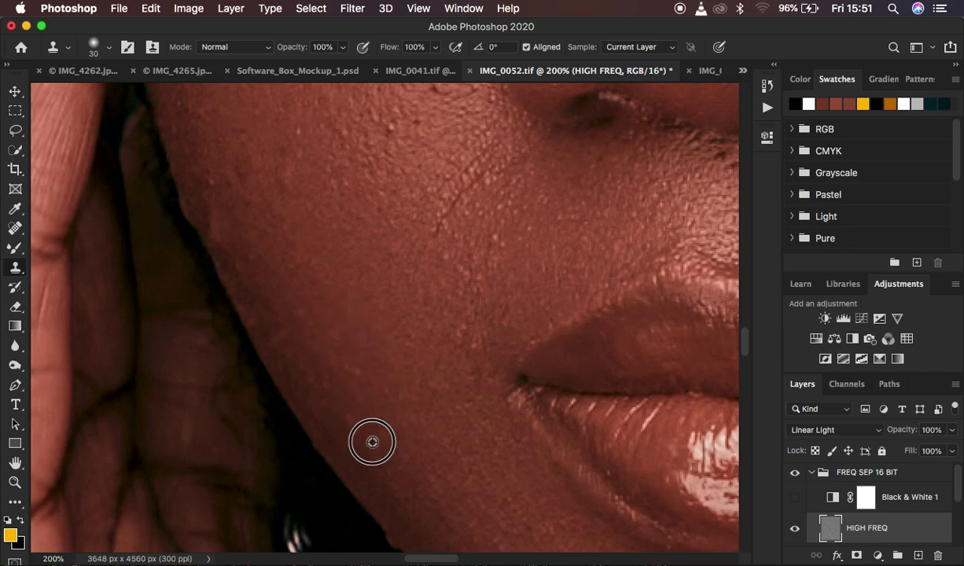
# Clone clean skin over the smile crease running from the nostril toward the mouth corner
pyautogui.click(502, 249)
pyautogui.keyDown('alt'); pyautogui.click(462, 321); pyautogui.keyUp('alt')
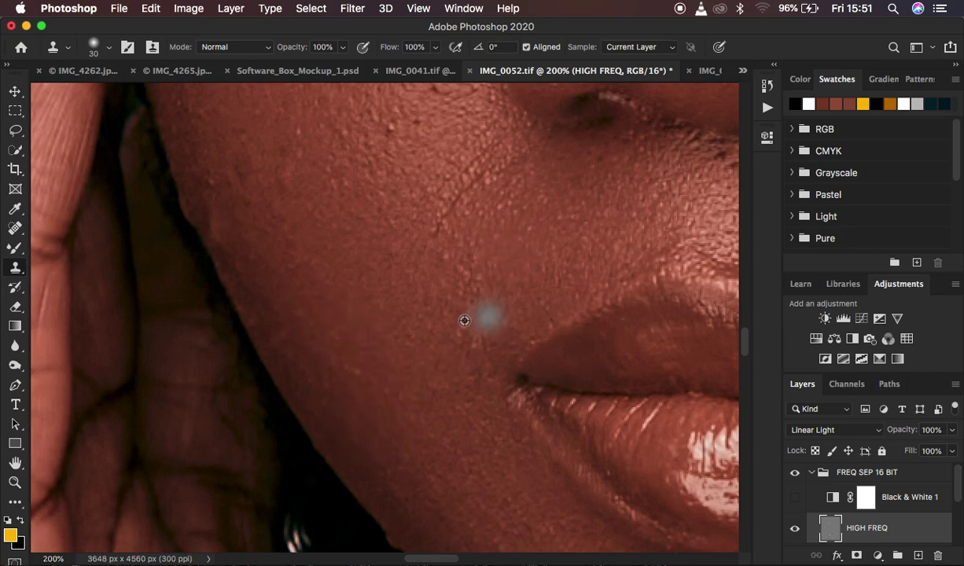
pyautogui.click(472, 282)
pyautogui.keyDown('alt'); pyautogui.click(501, 252); pyautogui.keyUp('alt')
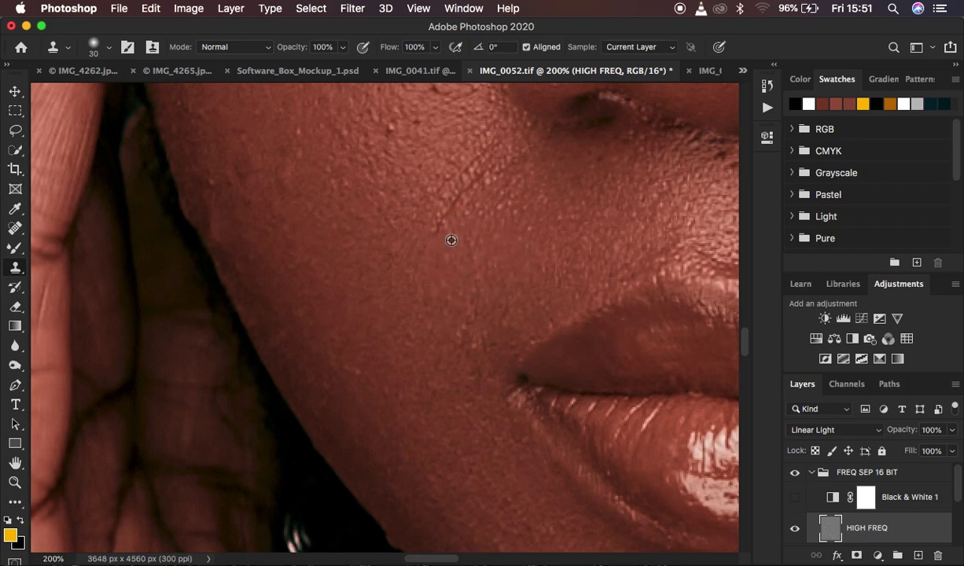
pyautogui.moveTo(447, 214); pyautogui.dragTo(492, 171)
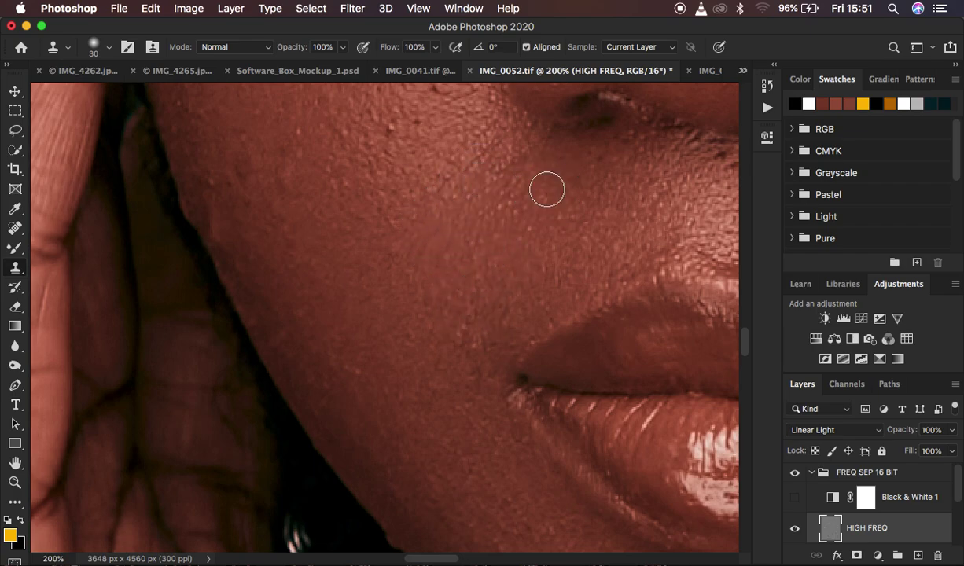
# Clone sampled texture over the remaining fine line and bumps just above the mouth corner
pyautogui.keyDown('alt'); pyautogui.click(508, 275); pyautogui.keyUp('alt')
pyautogui.click(474, 312)
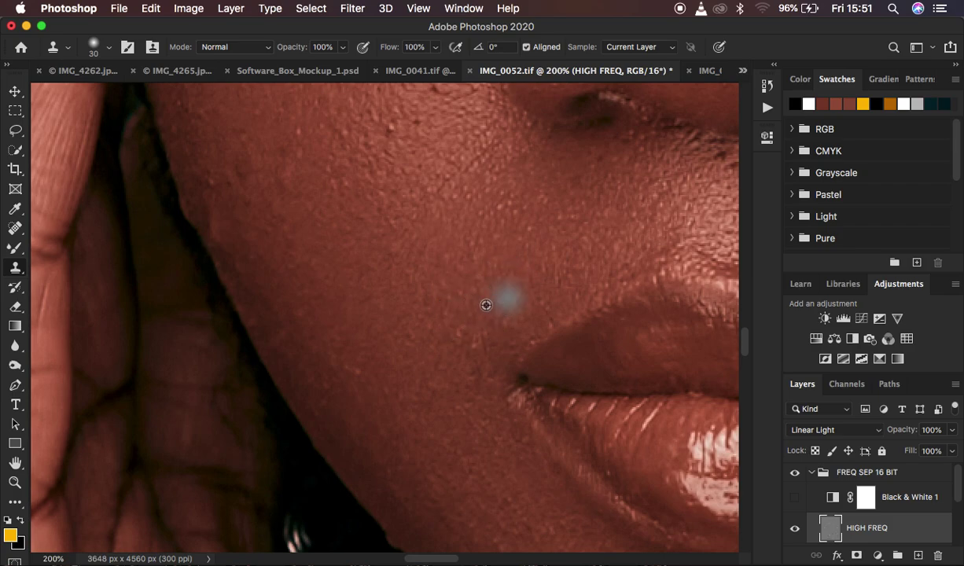
pyautogui.keyDown('alt'); pyautogui.click(486, 305); pyautogui.keyUp('alt')
pyautogui.click(468, 344)
pyautogui.keyDown('alt'); pyautogui.click(516, 281); pyautogui.keyUp('alt')
pyautogui.click(488, 300)
pyautogui.keyDown('alt'); pyautogui.click(456, 402); pyautogui.keyUp('alt')
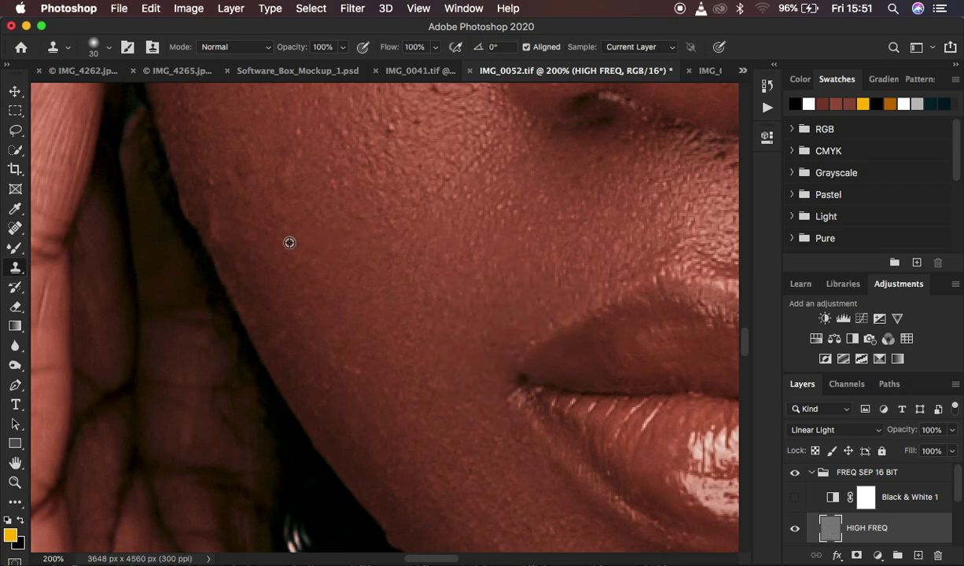
# Clone clean texture over the dark spots and uneven patches along the outer cheek edge beside the hand
pyautogui.keyDown('alt'); pyautogui.click(228, 122); pyautogui.keyUp('alt')
pyautogui.click(237, 204)
pyautogui.click(237, 176)
pyautogui.keyDown('alt'); pyautogui.click(230, 207); pyautogui.keyUp('alt')
pyautogui.click(209, 179)
pyautogui.keyDown('alt'); pyautogui.click(214, 183); pyautogui.keyUp('alt')
pyautogui.moveTo(208, 198)
pyautogui.mouseDown()
pyautogui.moveTo(233, 247)
pyautogui.moveTo(246, 252)
pyautogui.mouseUp()
pyautogui.keyDown('alt'); pyautogui.click(269, 289); pyautogui.keyUp('alt')
pyautogui.click(249, 270)
pyautogui.keyDown('alt'); pyautogui.click(252, 247); pyautogui.keyUp('alt')
pyautogui.click(235, 221)
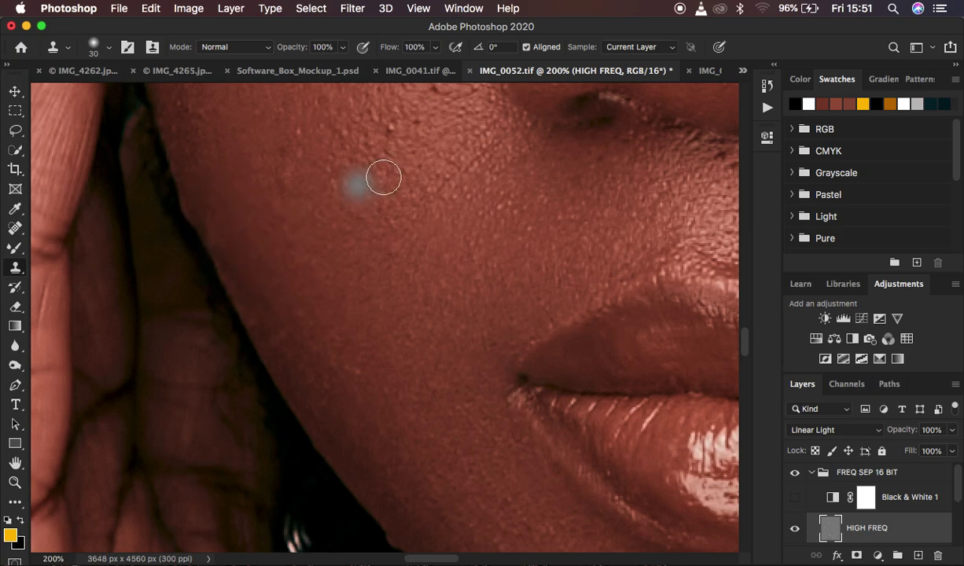
# Clone nearby skin over the dark spots on the mid-cheek between the nose and the hand
pyautogui.click(372, 129)
pyautogui.keyDown('alt'); pyautogui.click(358, 189); pyautogui.keyUp('alt')
pyautogui.keyDown('alt'); pyautogui.click(321, 230); pyautogui.keyUp('alt')
pyautogui.click(290, 187)
# Toggle the FREQ SEP 16 BIT group's visibility to compare the skin before and after retouching
pyautogui.click(791, 476)
pyautogui.click(791, 476)
pyautogui.click(792, 476)
pyautogui.click(792, 476)
# Clone clean skin over the dark spot on the side of the nose and the small marks on the cheek beside it
pyautogui.keyDown('alt'); pyautogui.click(377, 402); pyautogui.keyUp('alt')
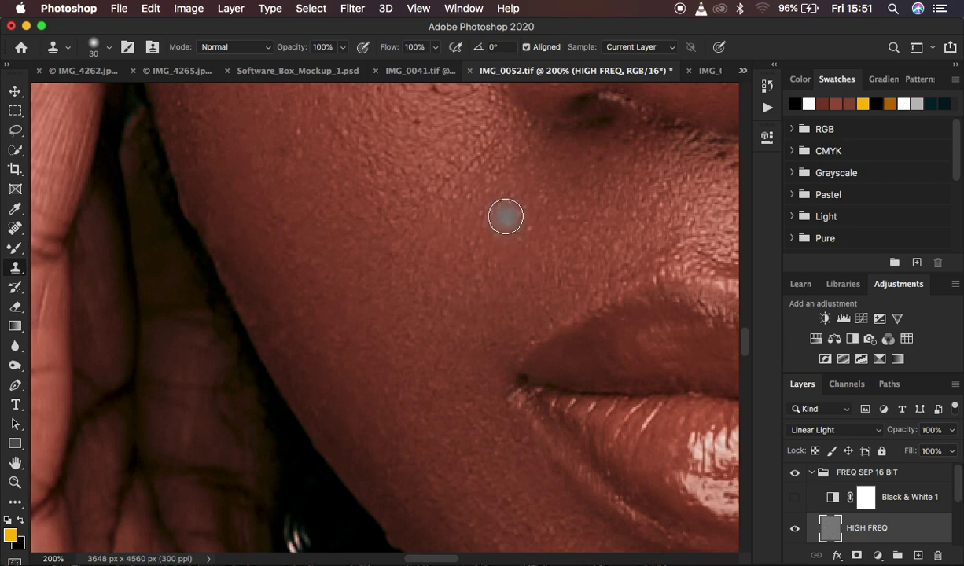
pyautogui.scroll(5, 505, 215)
pyautogui.hscroll(-5, 506, 215)
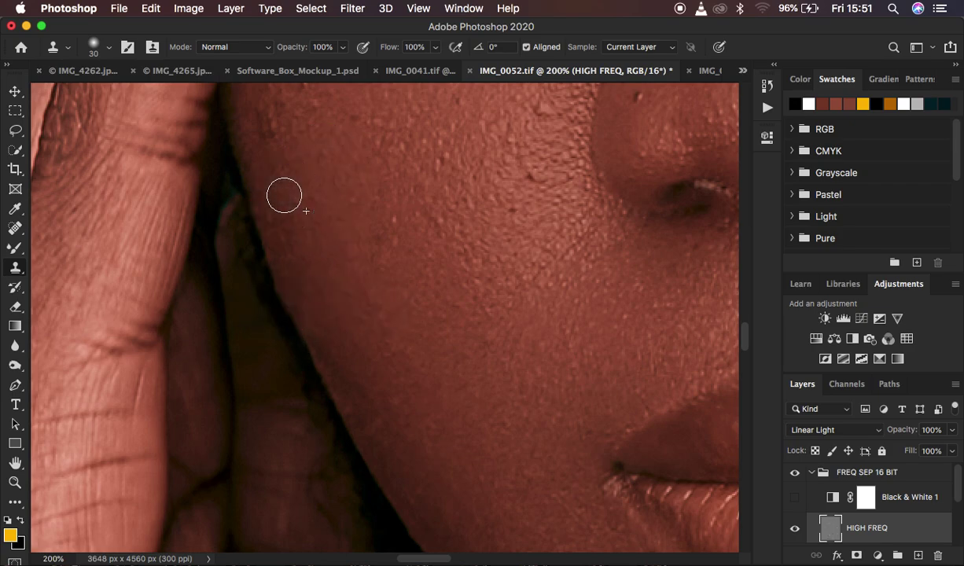
pyautogui.scroll(4, 374, 202)
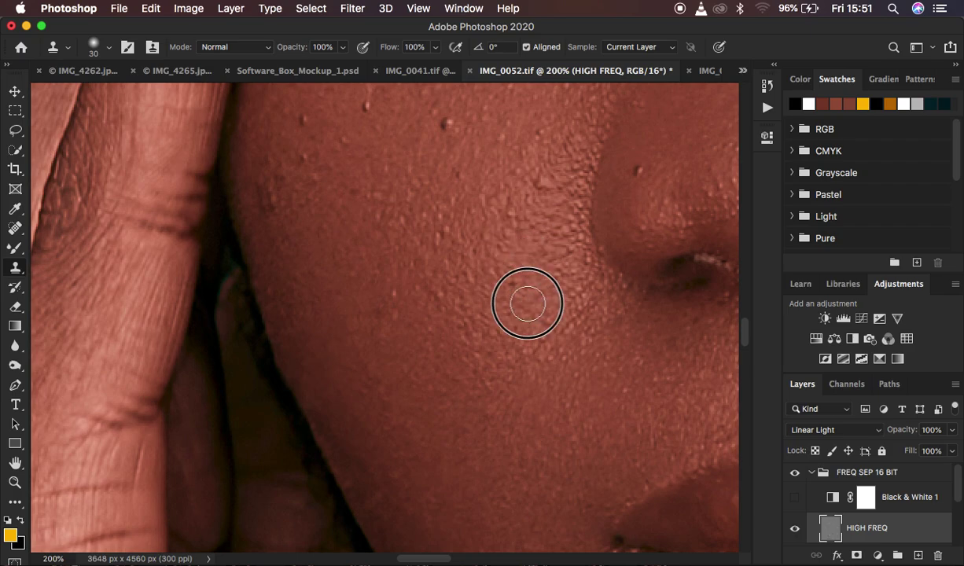
pyautogui.click(637, 168)
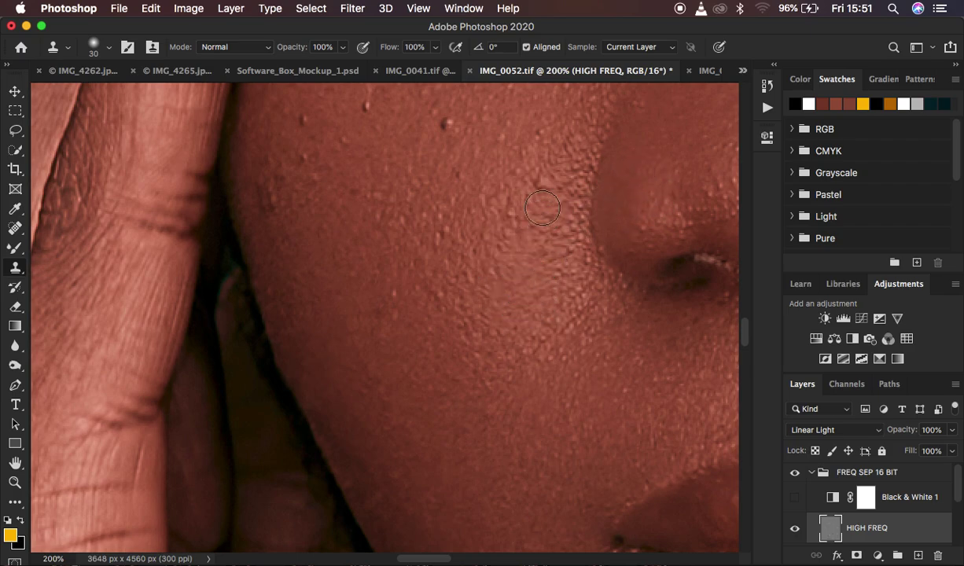
pyautogui.keyDown('alt'); pyautogui.click(545, 150); pyautogui.keyUp('alt')
pyautogui.click(540, 138)
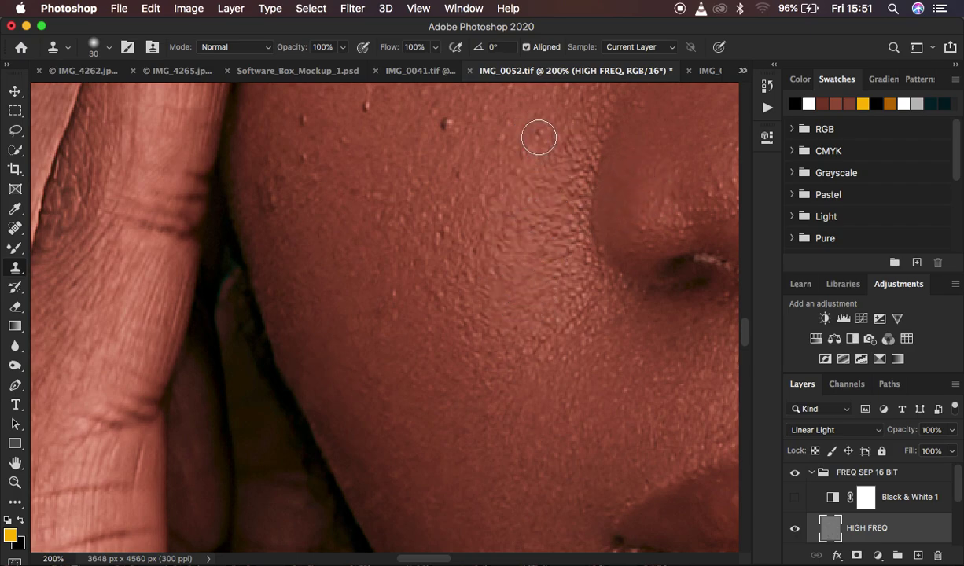
# Clone nearby texture over the dark mole and raised bumps across the upper cheek between the nose and the hand
pyautogui.keyDown('alt'); pyautogui.click(477, 132); pyautogui.keyUp('alt')
pyautogui.click(448, 127)
pyautogui.click(491, 175)
pyautogui.click(437, 168)
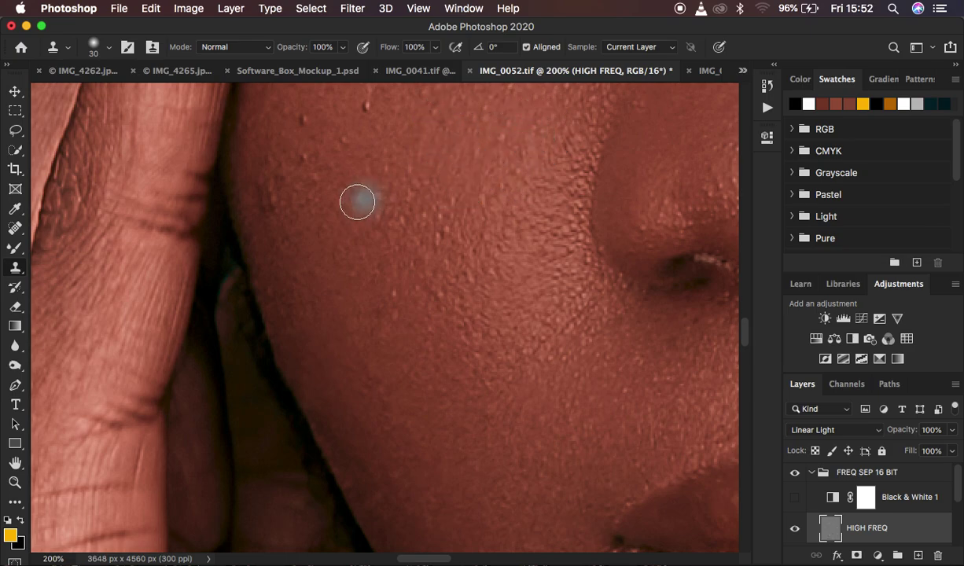
pyautogui.keyDown('alt'); pyautogui.click(313, 193); pyautogui.keyUp('alt')
pyautogui.click(303, 160)
# Clone sampled skin over the remaining bumps on the upper cheek below the eye
pyautogui.keyDown('alt'); pyautogui.click(416, 164); pyautogui.keyUp('alt')
pyautogui.scroll(5, 420, 163)
pyautogui.keyDown('alt'); pyautogui.click(420, 194); pyautogui.keyUp('alt')
pyautogui.click(387, 230)
pyautogui.keyDown('alt'); pyautogui.click(461, 190); pyautogui.keyUp('alt')
pyautogui.click(454, 169)
pyautogui.keyDown('alt'); pyautogui.click(424, 207); pyautogui.keyUp('alt')
pyautogui.click(385, 171)
pyautogui.keyDown('alt'); pyautogui.click(418, 216); pyautogui.keyUp('alt')
pyautogui.click(383, 206)
# Clone clean texture over the blemishes on the outer upper cheek close to the fingers
pyautogui.keyDown('alt'); pyautogui.click(361, 258); pyautogui.keyUp('alt')
pyautogui.click(323, 246)
pyautogui.keyDown('alt'); pyautogui.click(367, 249); pyautogui.keyUp('alt')
pyautogui.click(369, 264)
pyautogui.keyDown('alt'); pyautogui.click(395, 340); pyautogui.keyUp('alt')
pyautogui.click(344, 319)
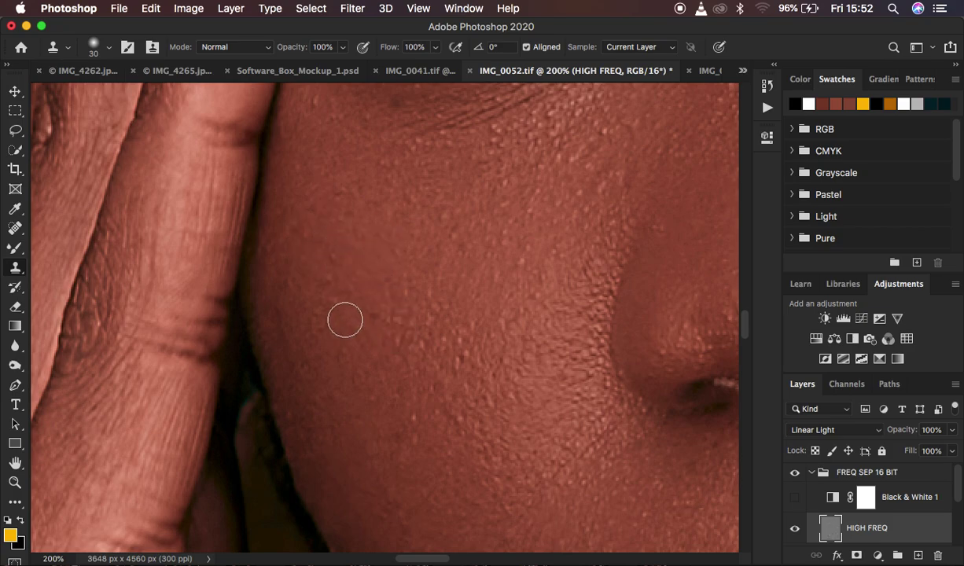
# Clone nearby skin over the small bumps on the cheekbone, from beside the finger to beneath the under-eye creases
pyautogui.scroll(5, 512, 256)
pyautogui.keyDown('alt'); pyautogui.click(324, 319); pyautogui.keyUp('alt')
pyautogui.click(316, 301)
pyautogui.keyDown('alt'); pyautogui.click(400, 340); pyautogui.keyUp('alt')
pyautogui.click(392, 310)
pyautogui.keyDown('alt'); pyautogui.click(503, 364); pyautogui.keyUp('alt')
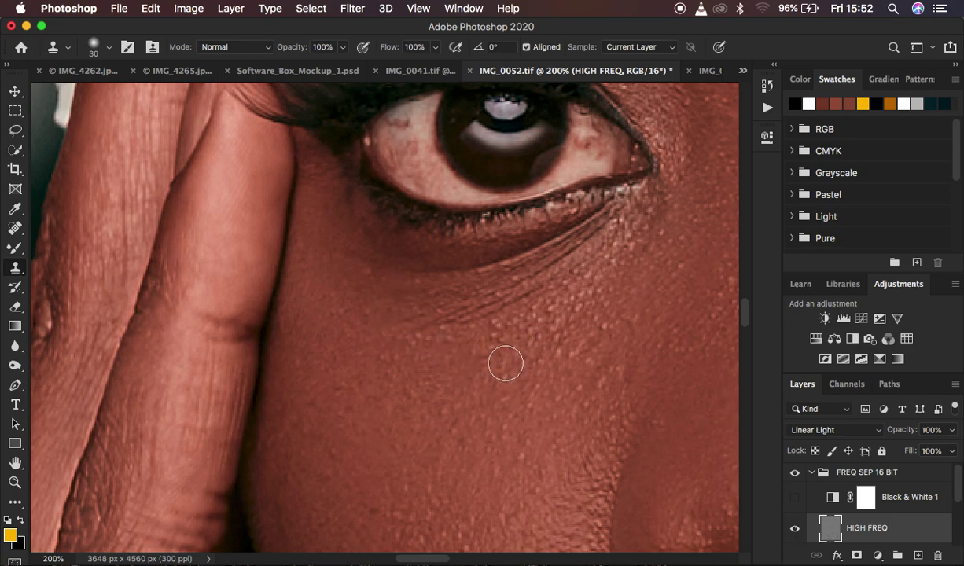
pyautogui.click(471, 345)
# Clone smooth cheek texture along the under-eye crease lines toward the inner corner of the eye
pyautogui.keyDown('alt'); pyautogui.click(426, 362); pyautogui.keyUp('alt')
pyautogui.moveTo(423, 333)
pyautogui.mouseDown()
pyautogui.moveTo(467, 328)
pyautogui.moveTo(456, 327)
pyautogui.moveTo(555, 282)
pyautogui.moveTo(589, 250)
pyautogui.mouseUp()
pyautogui.keyDown('alt'); pyautogui.click(475, 352); pyautogui.keyUp('alt')
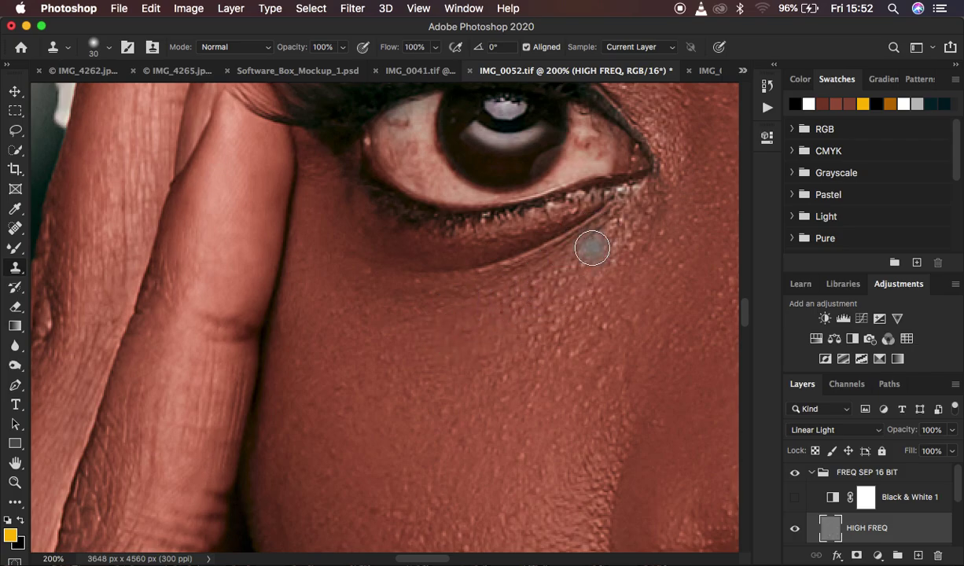
pyautogui.keyDown('alt'); pyautogui.click(556, 332); pyautogui.keyUp('alt')
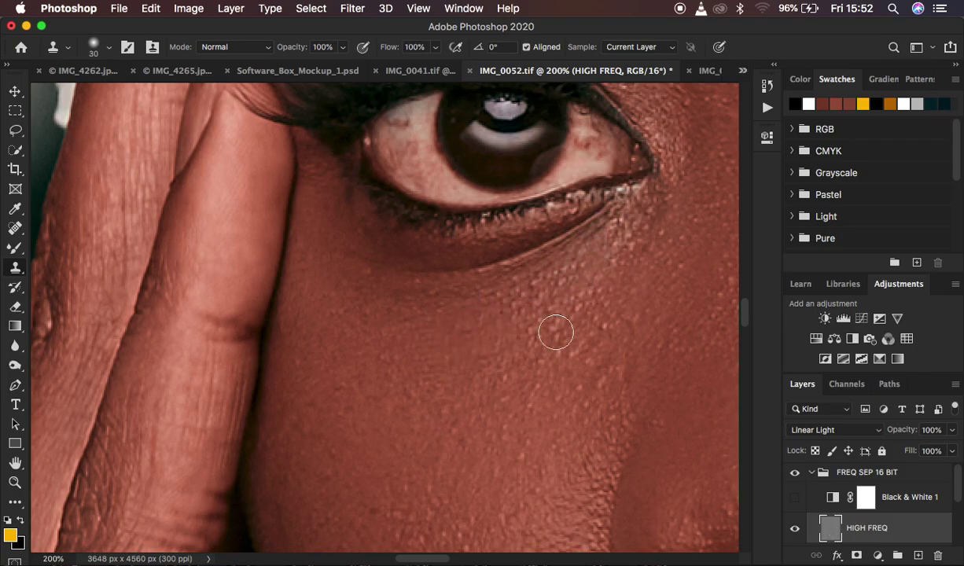
# Examine the retouched cheek and under-eye skin at several magnifications, including the whole portrait
pyautogui.press('super+minus')
pyautogui.press('super+minus')
pyautogui.press('super+minus')
pyautogui.press('super+equal')
pyautogui.press('super+equal')
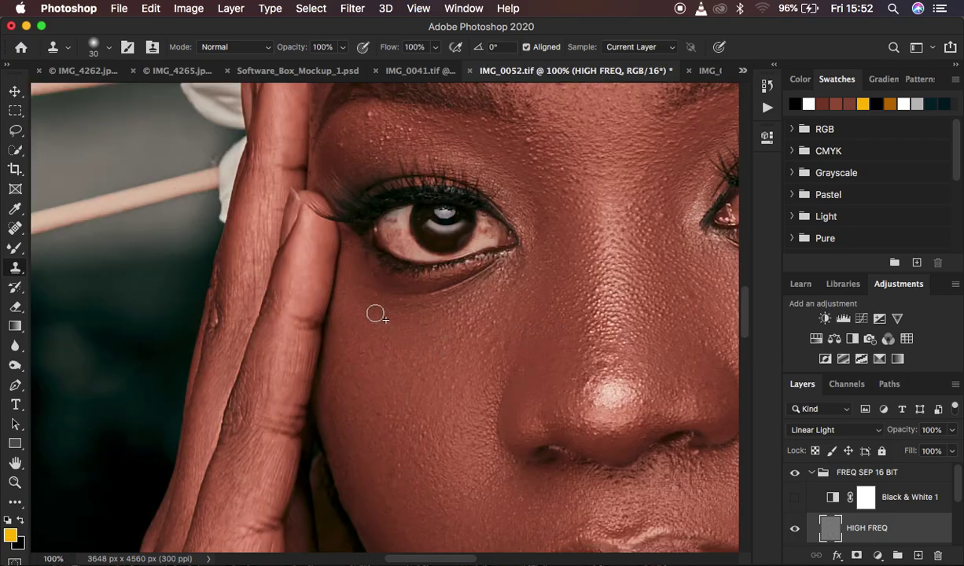
pyautogui.keyDown('alt'); pyautogui.click(505, 298); pyautogui.keyUp('alt')
pyautogui.keyDown('alt'); pyautogui.click(680, 234); pyautogui.keyUp('alt')
pyautogui.press('super+minus')
pyautogui.press('super+minus')
pyautogui.press('super+minus')
pyautogui.press('super+minus')
pyautogui.press('super+minus')
pyautogui.press('super+minus')
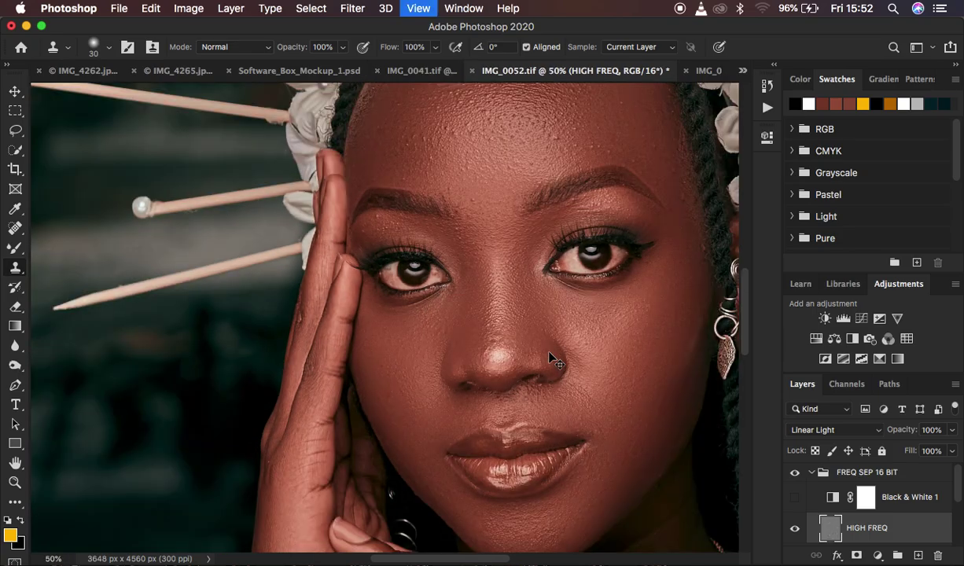
pyautogui.press('super+plus')
pyautogui.press('super+plus')
pyautogui.press('super+plus')
pyautogui.press('super+plus')
pyautogui.press('super+plus')
pyautogui.press('super+plus')
pyautogui.press('super+plus')
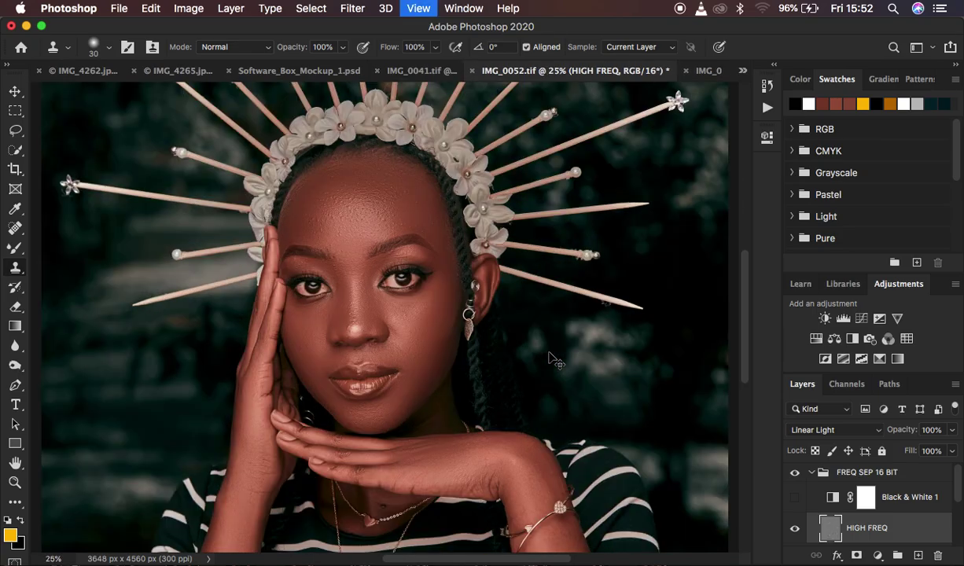
# Clone nearby skin over the rough texture beneath the nostril farther from the hand
pyautogui.scroll(-5, 549, 352)
pyautogui.hscroll(-3, 549, 352)
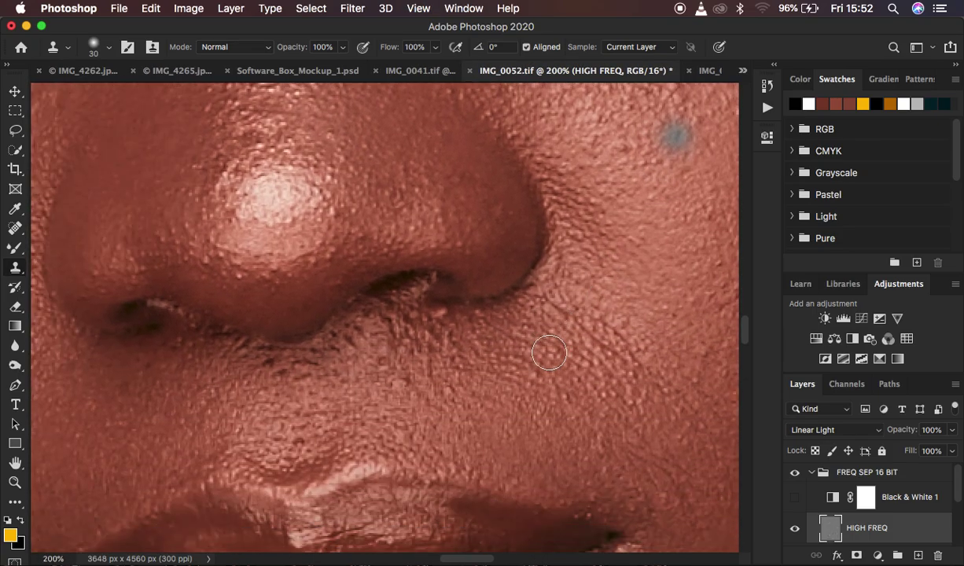
pyautogui.keyDown('alt'); pyautogui.click(505, 362); pyautogui.keyUp('alt')
pyautogui.click(493, 364)
pyautogui.keyDown('alt'); pyautogui.click(468, 366); pyautogui.keyUp('alt')
pyautogui.click(451, 347)
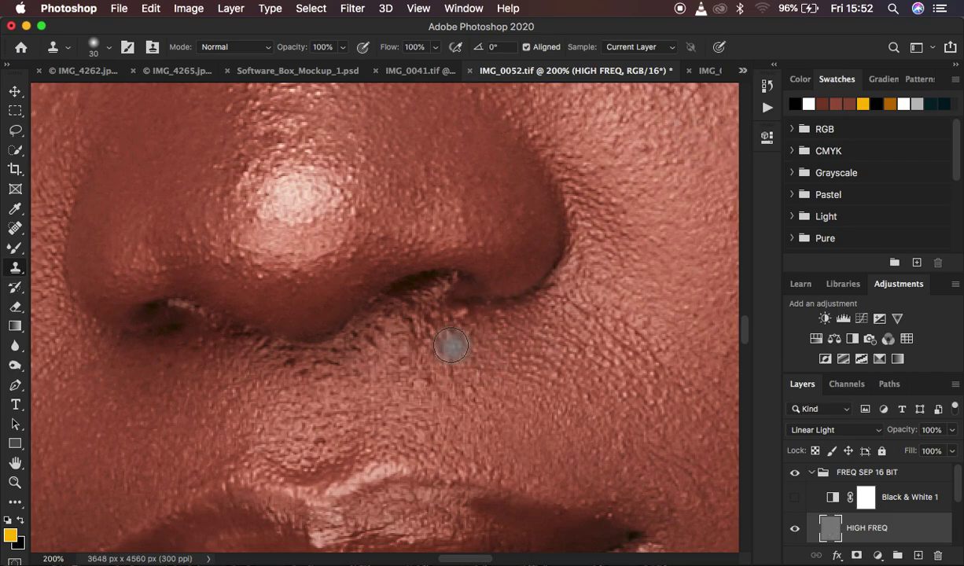
pyautogui.keyDown('alt'); pyautogui.click(450, 359); pyautogui.keyUp('alt')
pyautogui.click(425, 337)
# Clone clean texture over the bump at the nostril's edge and the uneven skin between the nose base and upper lip
pyautogui.keyDown('alt'); pyautogui.click(454, 375); pyautogui.keyUp('alt')
pyautogui.moveTo(426, 379); pyautogui.dragTo(406, 350)
pyautogui.click(465, 320)
pyautogui.keyDown('alt'); pyautogui.click(347, 397); pyautogui.keyUp('alt')
pyautogui.click(330, 368)
pyautogui.click(295, 371)
# Clone sampled texture over the spots around the highlight on the nose tip
pyautogui.keyDown('alt'); pyautogui.click(261, 193); pyautogui.keyUp('alt')
pyautogui.click(251, 177)
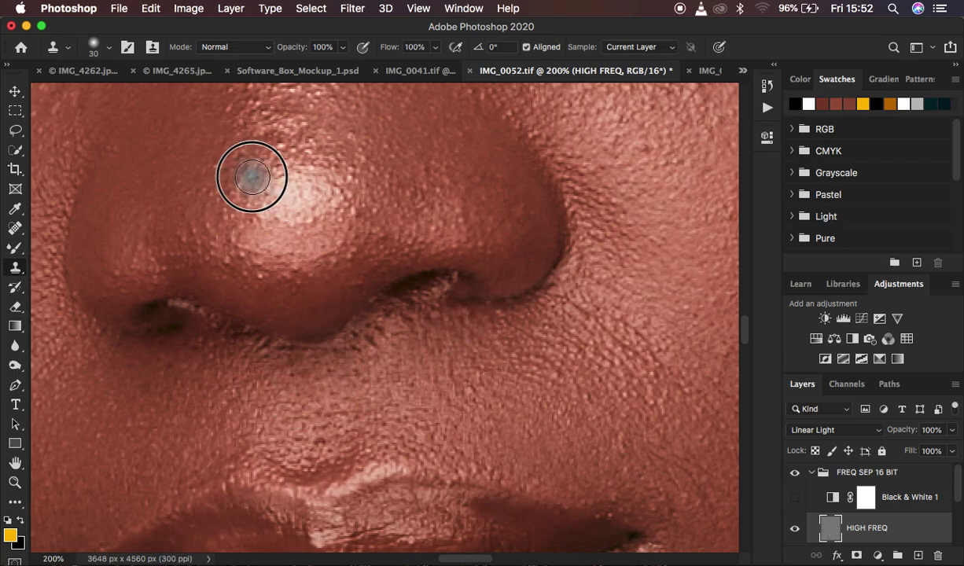
pyautogui.keyDown('alt'); pyautogui.click(244, 185); pyautogui.keyUp('alt')
pyautogui.click(245, 171)
pyautogui.click(281, 138)
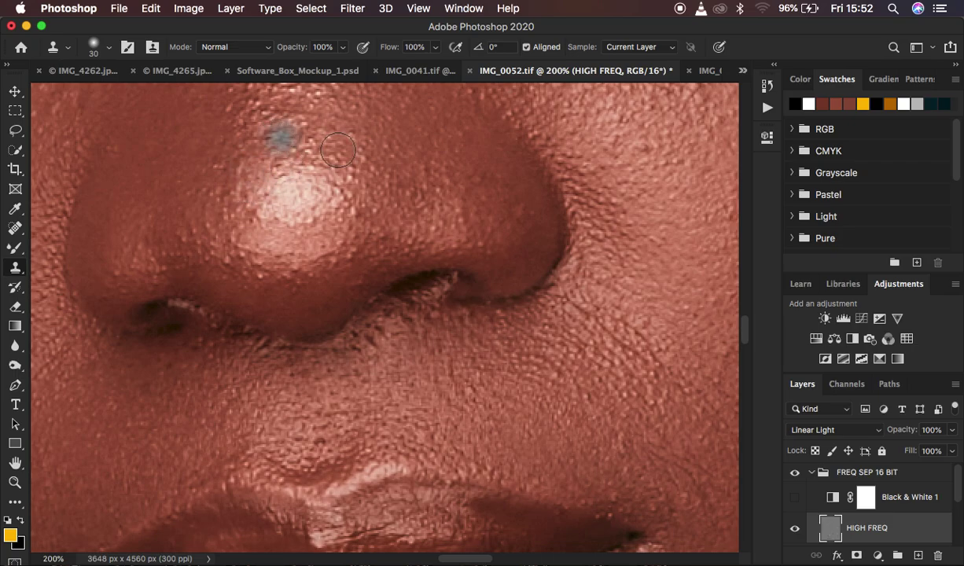
# Clone clean texture over the spots between the eyebrows and the large bump on the forehead, enlarging the brush to 40
pyautogui.scroll(15, 419, 166)
pyautogui.press('super+minus')
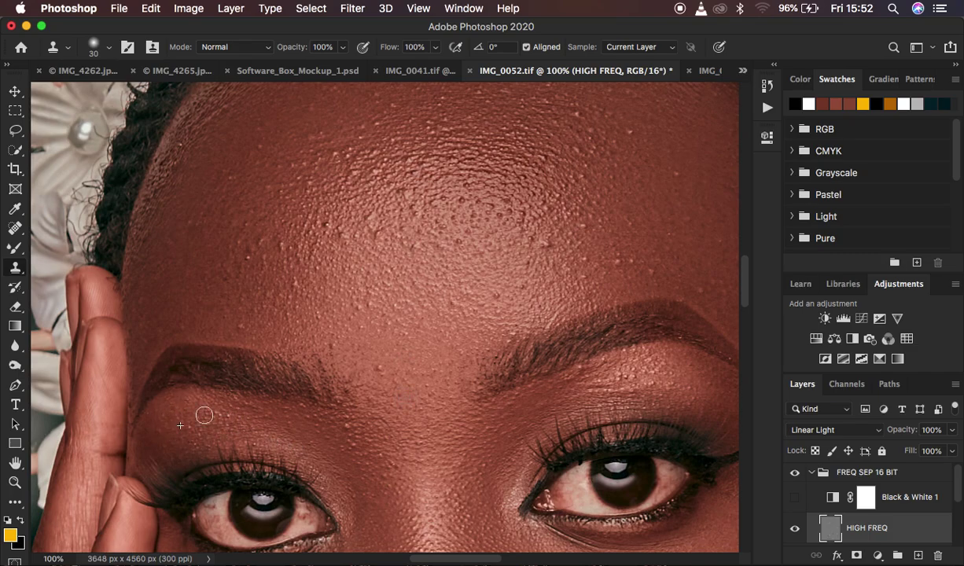
pyautogui.keyDown('alt'); pyautogui.click(393, 374); pyautogui.keyUp('alt')
pyautogui.click(379, 368)
pyautogui.keyDown('alt'); pyautogui.click(361, 436); pyautogui.keyUp('alt')
pyautogui.keyDown('alt'); pyautogui.click(580, 247); pyautogui.keyUp('alt')
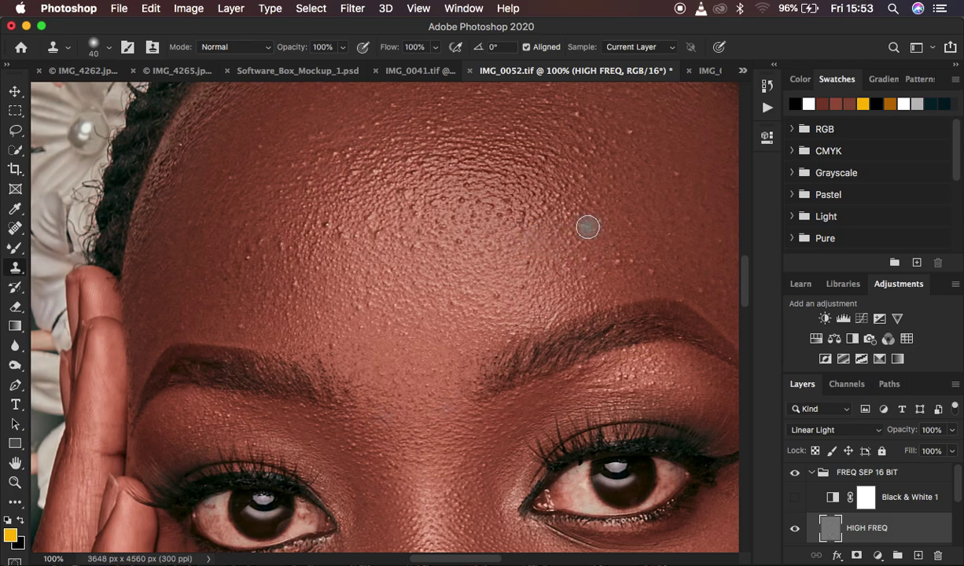
# Clone nearby skin over the raised bumps on the hand side of the forehead, beside the central highlight
pyautogui.keyDown('alt'); pyautogui.click(320, 273); pyautogui.keyUp('alt')
pyautogui.click(307, 256)
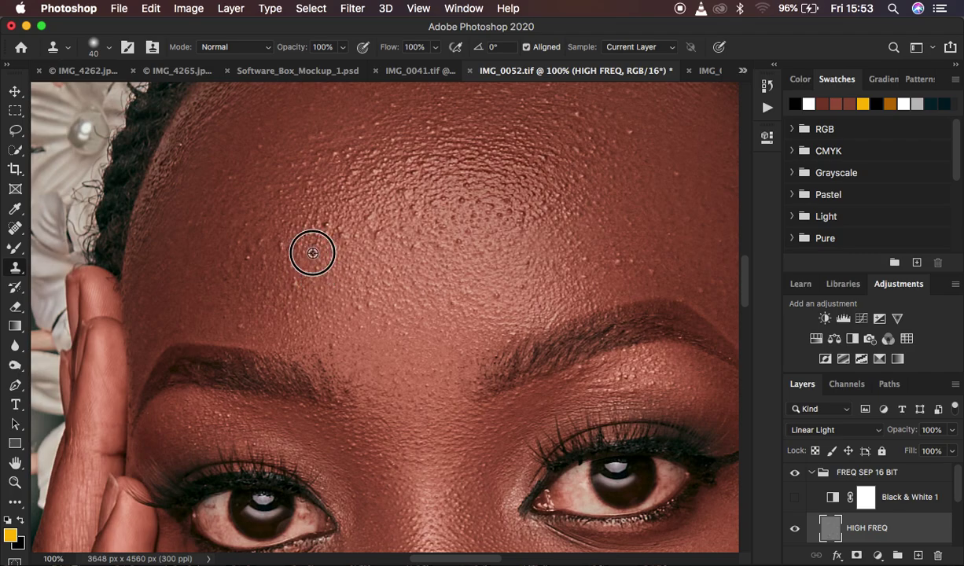
pyautogui.keyDown('alt'); pyautogui.click(312, 251); pyautogui.keyUp('alt')
pyautogui.click(286, 252)
pyautogui.click(263, 251)
pyautogui.click(250, 254)
pyautogui.keyDown('alt'); pyautogui.click(331, 258); pyautogui.keyUp('alt')
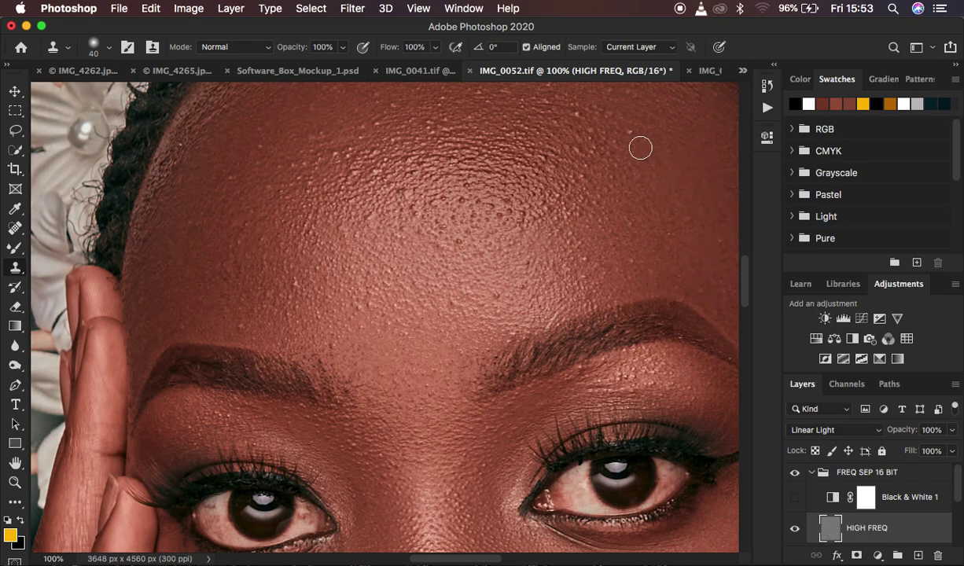
# Clone clean texture over the blemishes near the hairline, on the lower forehead and above the hand-side eyebrow
pyautogui.keyDown('alt'); pyautogui.click(229, 183); pyautogui.keyUp('alt')
pyautogui.click(219, 168)
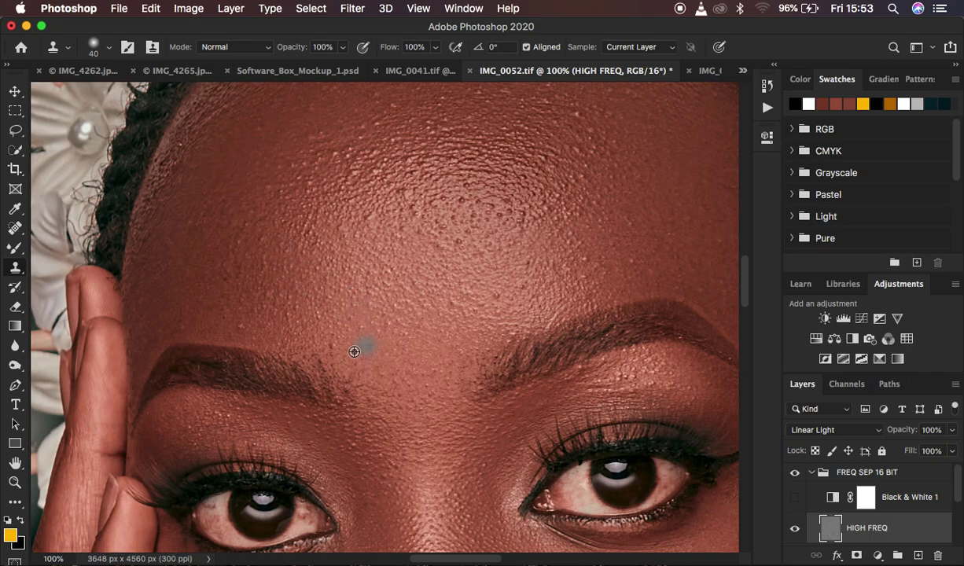
pyautogui.keyDown('alt'); pyautogui.click(476, 328); pyautogui.keyUp('alt')
pyautogui.moveTo(441, 307); pyautogui.dragTo(459, 308)
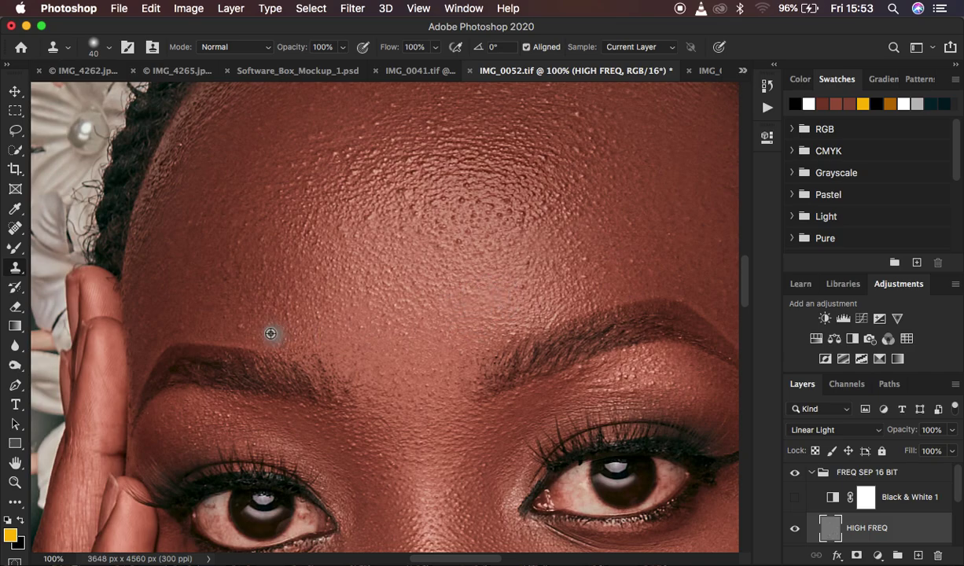
pyautogui.click(241, 323)
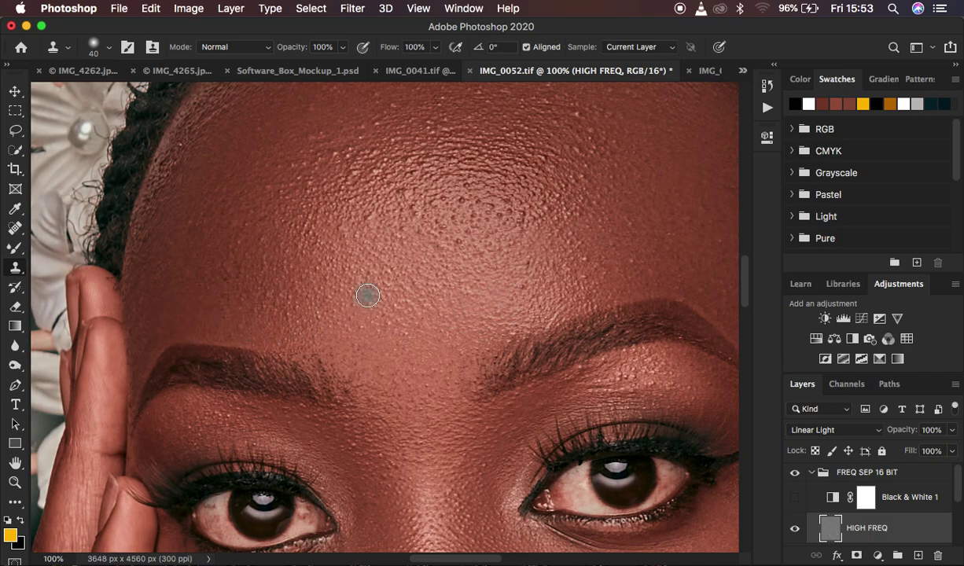
# Clone sampled texture over the pitted pores in the forehead's central highlight
pyautogui.keyDown('alt'); pyautogui.click(499, 233); pyautogui.keyUp('alt')
pyautogui.click(499, 220)
pyautogui.keyDown('alt'); pyautogui.click(536, 228); pyautogui.keyUp('alt')
pyautogui.click(523, 221)
# Toggle the FREQ SEP 16 BIT group's visibility to compare the forehead before and after retouching
pyautogui.click(798, 471)
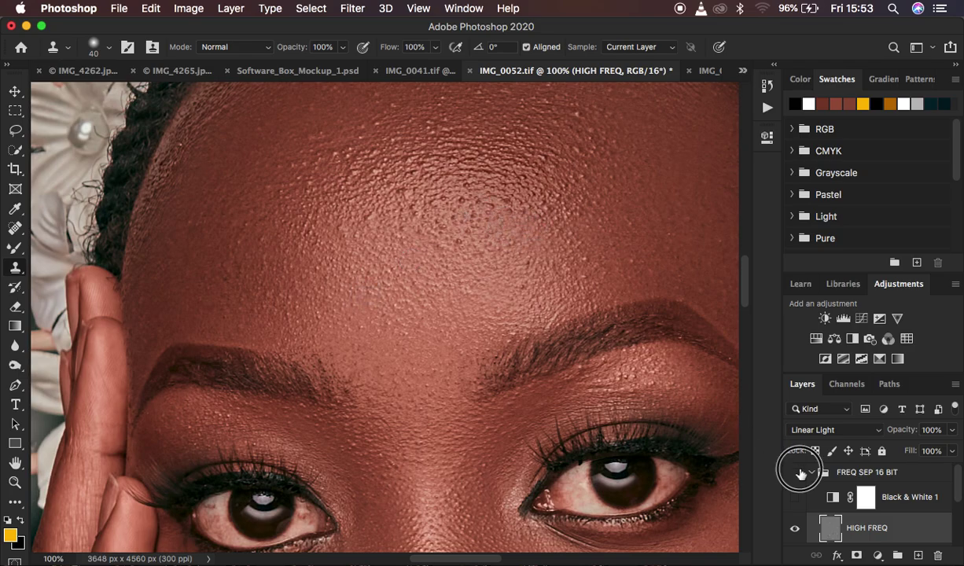
pyautogui.click(798, 471)
pyautogui.click(798, 471)
pyautogui.click(798, 472)
# Clone clean skin over the bumps on the upper forehead on the hand side of the highlight
pyautogui.scroll(2, 519, 349)
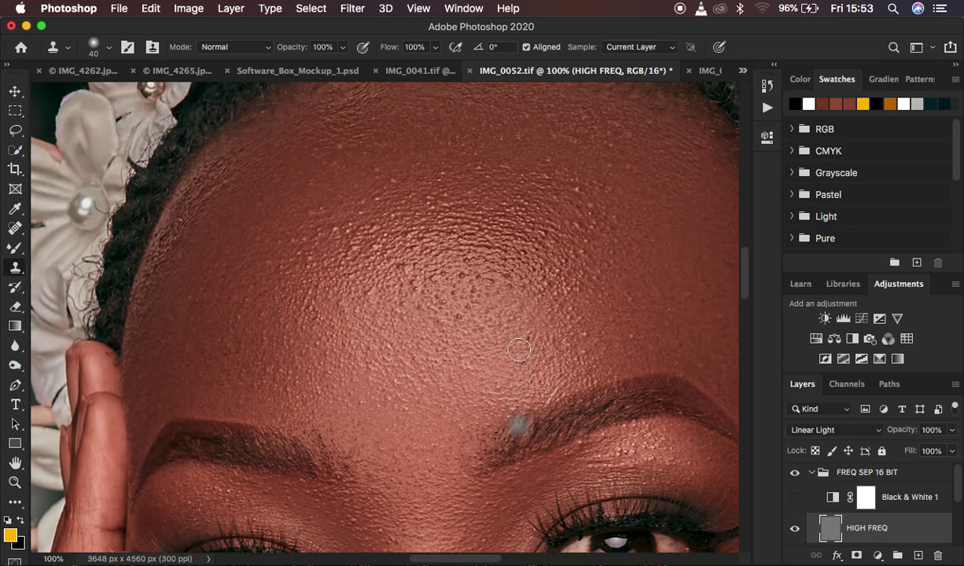
pyautogui.keyDown('alt'); pyautogui.click(472, 209); pyautogui.keyUp('alt')
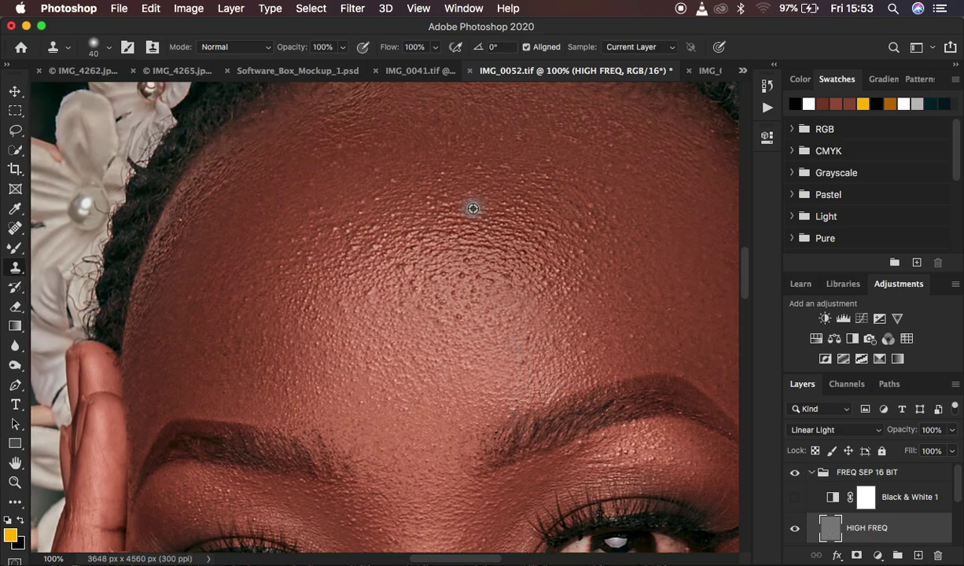
pyautogui.keyDown('alt'); pyautogui.click(370, 266); pyautogui.keyUp('alt')
pyautogui.click(375, 253)
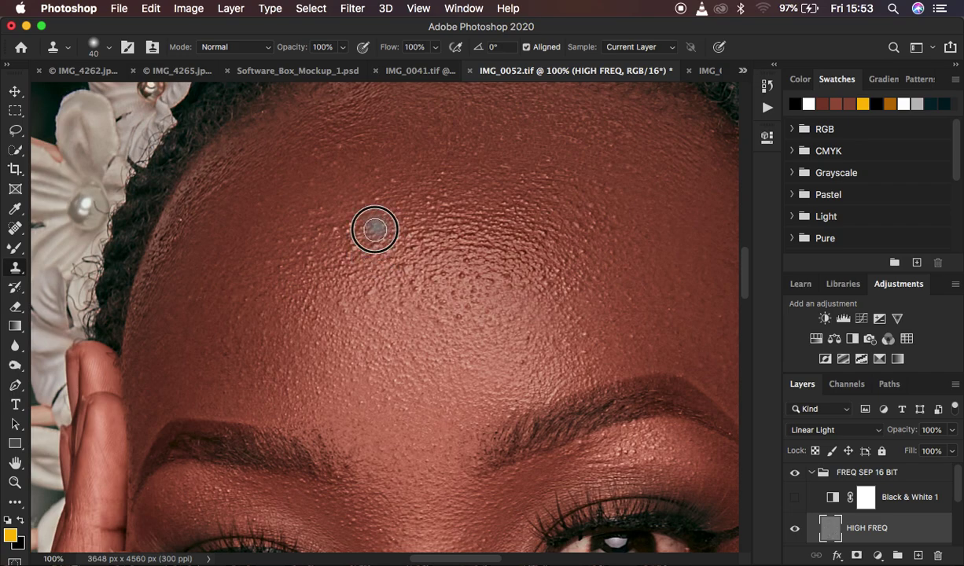
pyautogui.keyDown('alt'); pyautogui.click(387, 307); pyautogui.keyUp('alt')
pyautogui.click(371, 297)
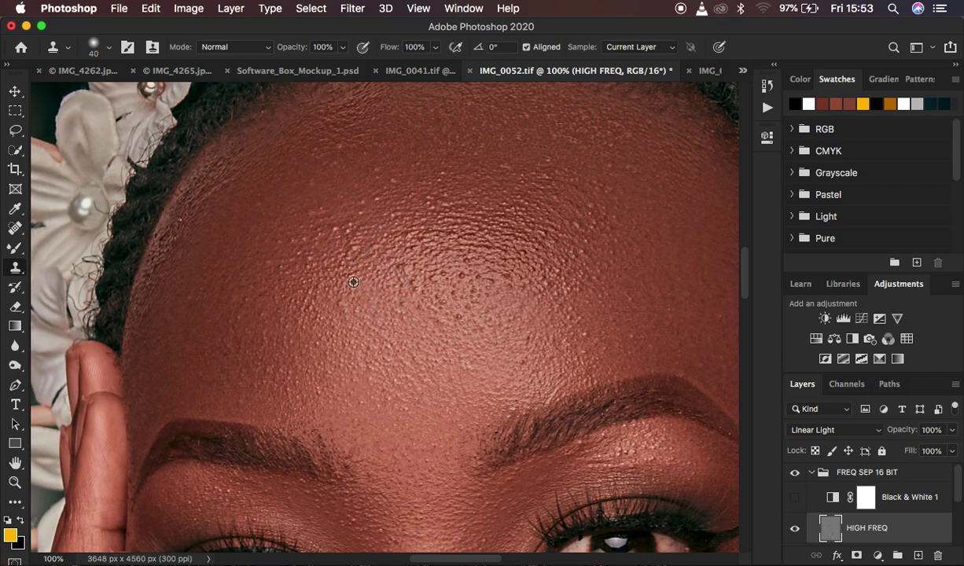
pyautogui.keyDown('alt'); pyautogui.click(335, 209); pyautogui.keyUp('alt')
pyautogui.moveTo(321, 201)
pyautogui.mouseDown()
pyautogui.moveTo(321, 209)
pyautogui.moveTo(338, 203)
pyautogui.mouseUp()
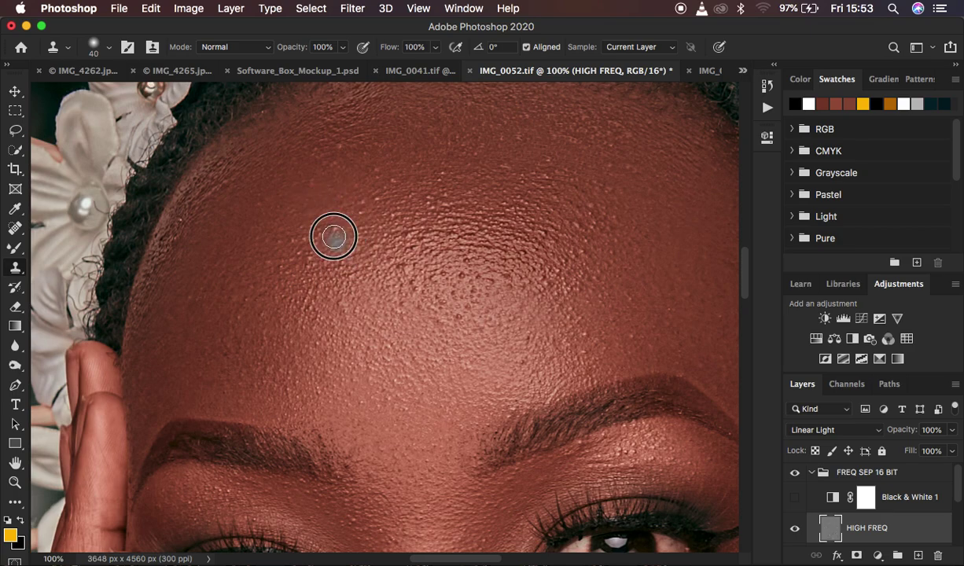
# Clone nearby texture over the bumps on the forehead side farther from the hand, beside the highlight
pyautogui.keyDown('alt'); pyautogui.click(527, 263); pyautogui.keyUp('alt')
pyautogui.moveTo(527, 253)
pyautogui.mouseDown()
pyautogui.moveTo(565, 246)
pyautogui.moveTo(543, 236)
pyautogui.moveTo(605, 239)
pyautogui.moveTo(580, 227)
pyautogui.moveTo(579, 255)
pyautogui.mouseUp()
pyautogui.keyDown('alt'); pyautogui.click(539, 220); pyautogui.keyUp('alt')
pyautogui.click(542, 237)
pyautogui.keyDown('alt'); pyautogui.click(604, 241); pyautogui.keyUp('alt')
pyautogui.keyDown('alt'); pyautogui.click(564, 306); pyautogui.keyUp('alt')
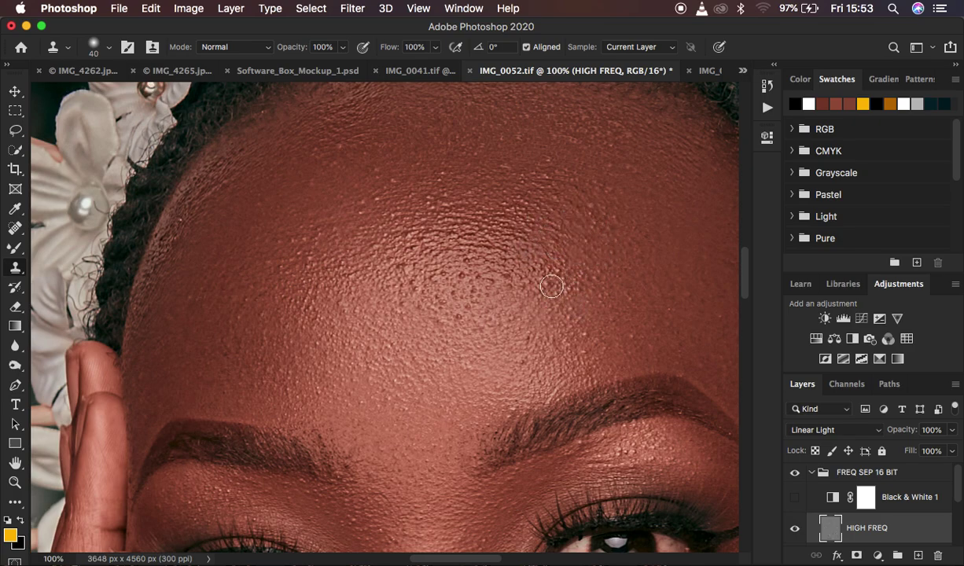
# Clone smoother skin over the dark pores along the upper part of the forehead highlight
pyautogui.keyDown('alt'); pyautogui.click(428, 291); pyautogui.keyUp('alt')
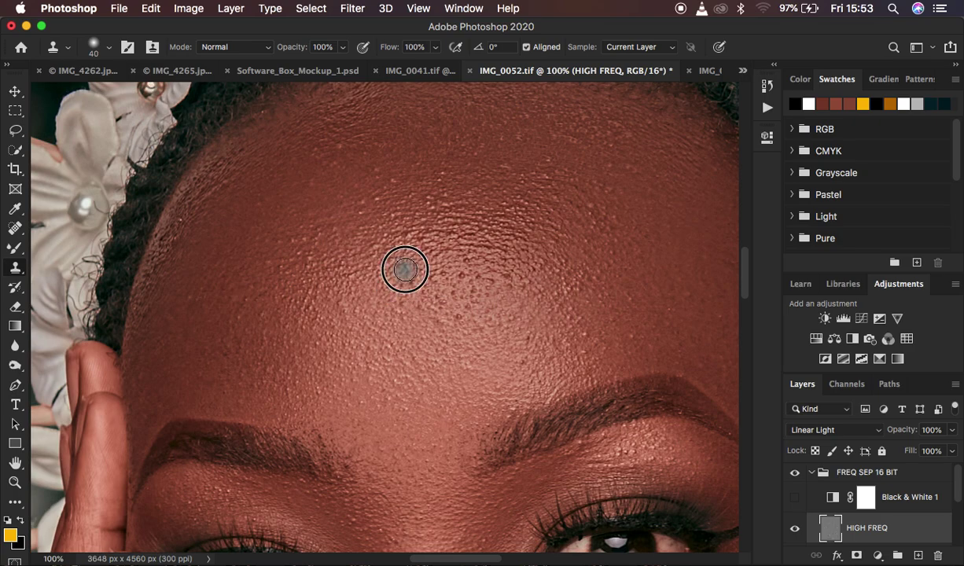
pyautogui.click(416, 285)
pyautogui.keyDown('alt'); pyautogui.click(464, 289); pyautogui.keyUp('alt')
pyautogui.click(462, 276)
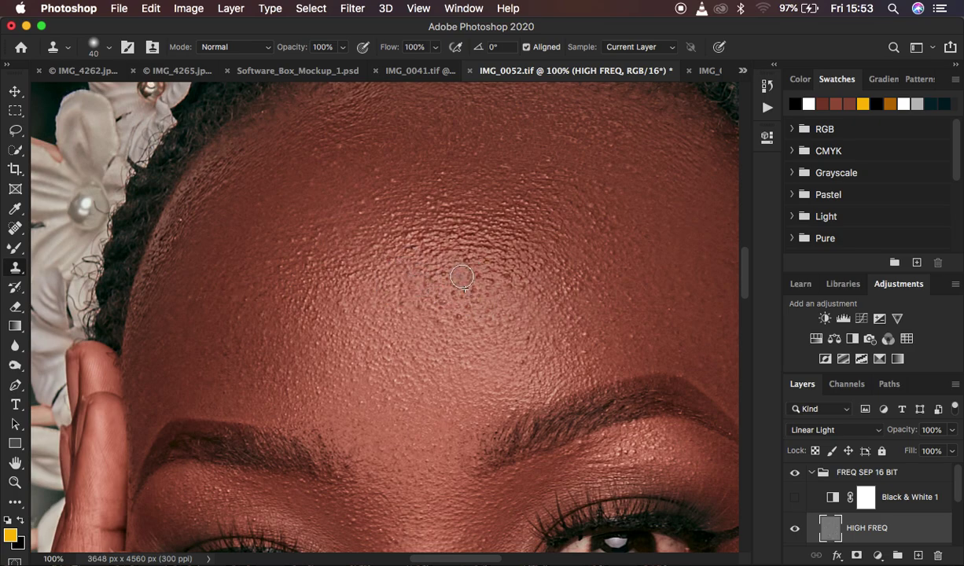
pyautogui.keyDown('alt'); pyautogui.click(493, 265); pyautogui.keyUp('alt')
pyautogui.click(481, 262)
pyautogui.click(462, 253)
# Clone sampled texture over the rough bumps just above the forehead highlight, continuing up the center of the forehead
pyautogui.keyDown('alt'); pyautogui.click(531, 275); pyautogui.keyUp('alt')
pyautogui.click(504, 254)
pyautogui.click(484, 248)
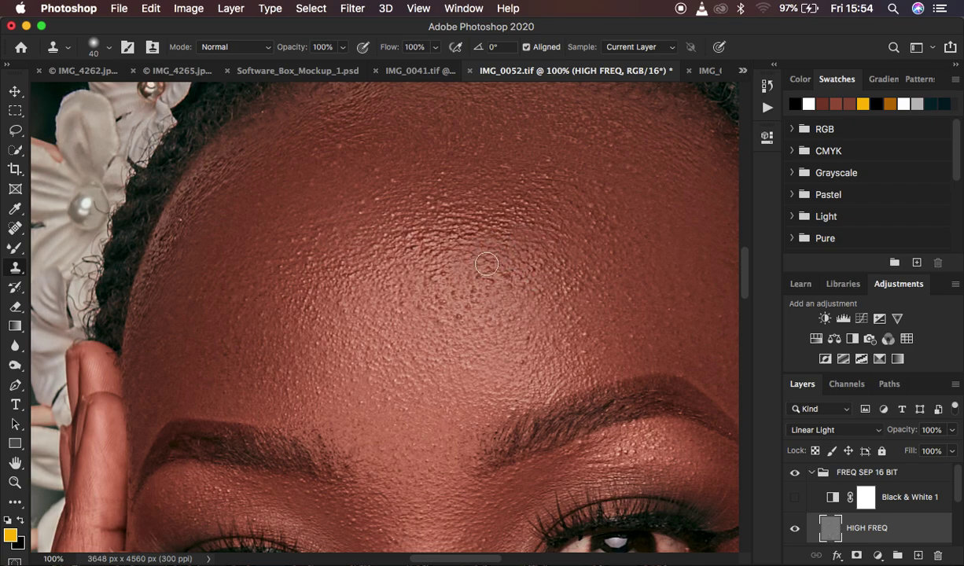
pyautogui.click(463, 231)
pyautogui.keyDown('alt'); pyautogui.click(501, 208); pyautogui.keyUp('alt')
pyautogui.click(475, 185)
pyautogui.click(498, 211)
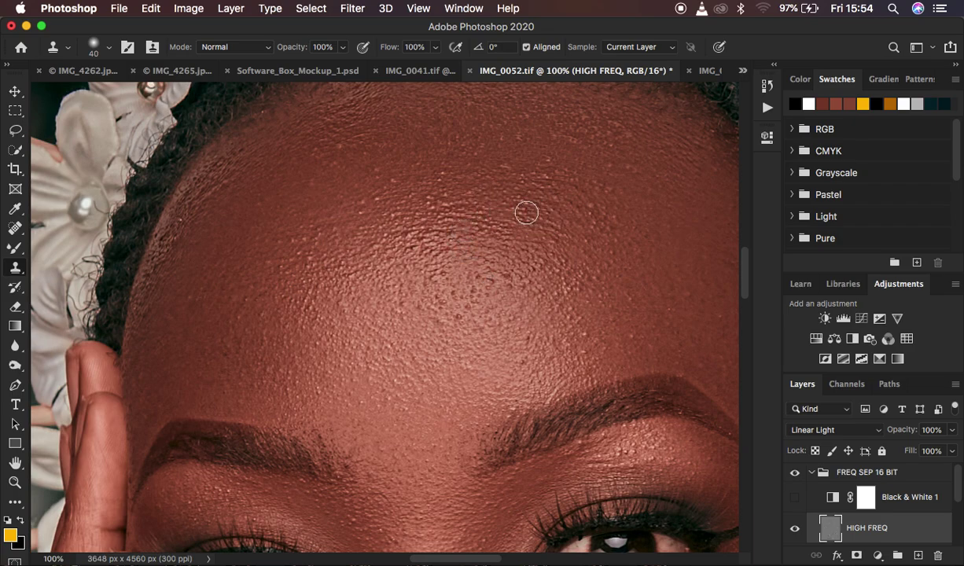
# Clone smoother sampled texture over the bumps and pores along the upper part of the forehead highlight and just above it
pyautogui.keyDown('alt'); pyautogui.click(419, 254); pyautogui.keyUp('alt')
pyautogui.keyDown('alt'); pyautogui.click(408, 253); pyautogui.keyUp('alt')
pyautogui.click(407, 237)
pyautogui.keyDown('alt'); pyautogui.click(462, 271); pyautogui.keyUp('alt')
pyautogui.click(437, 271)
pyautogui.keyDown('alt'); pyautogui.click(457, 239); pyautogui.keyUp('alt')
pyautogui.keyDown('alt'); pyautogui.click(511, 293); pyautogui.keyUp('alt')
pyautogui.click(510, 282)
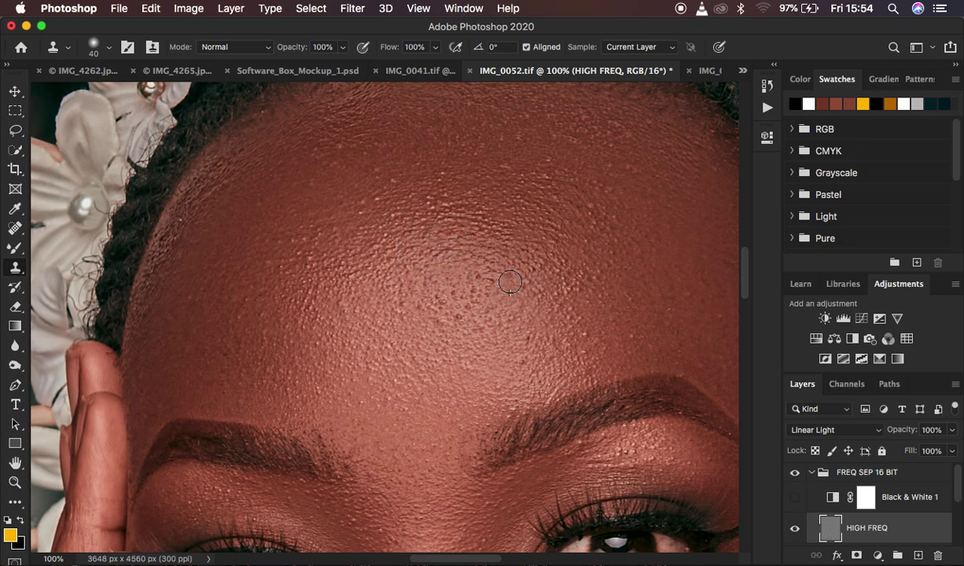
pyautogui.moveTo(496, 292); pyautogui.dragTo(466, 263)
pyautogui.keyDown('alt'); pyautogui.click(458, 192); pyautogui.keyUp('alt')
pyautogui.click(440, 194)
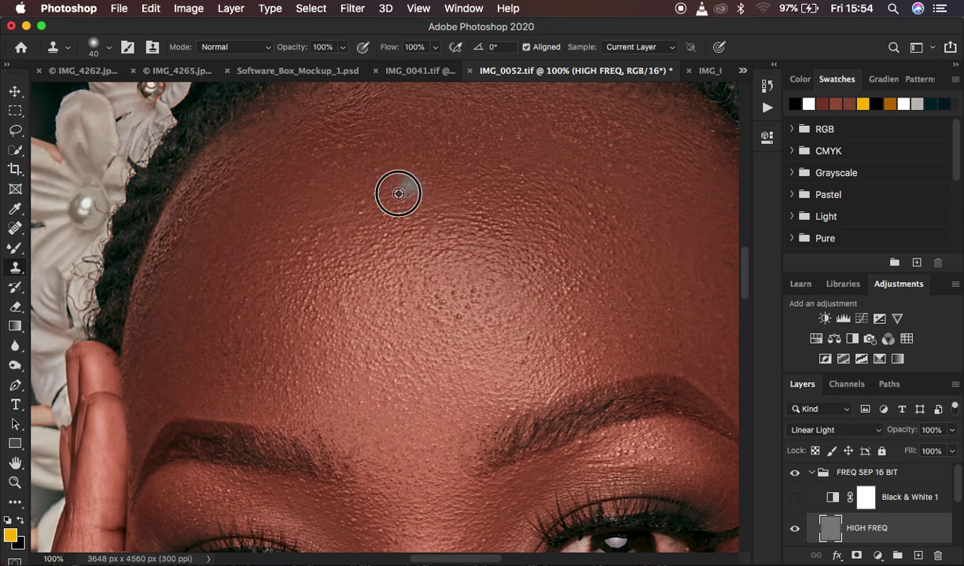
# Clone clean skin over the bumps on the hand side of the forehead, out to the hairline
pyautogui.moveTo(302, 223); pyautogui.dragTo(327, 268)
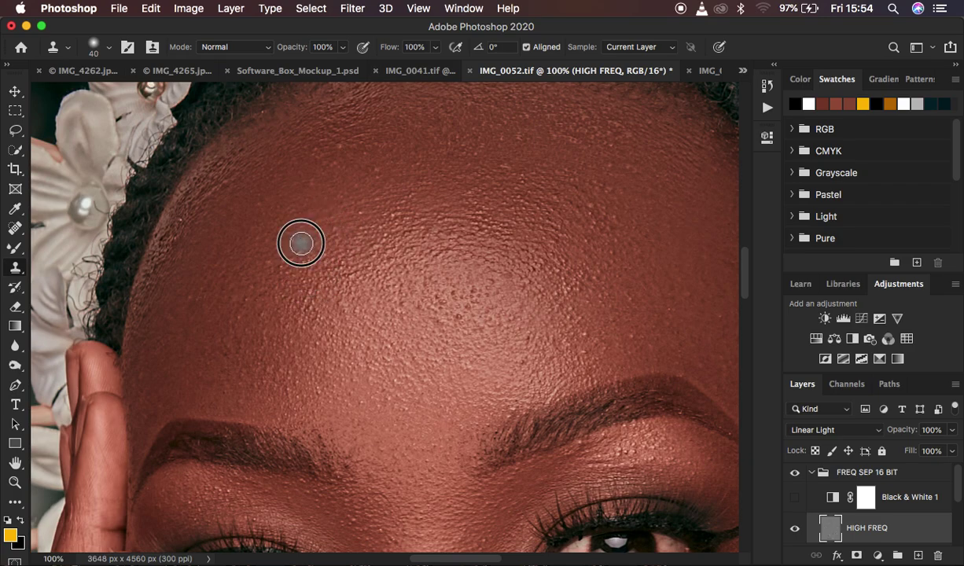
pyautogui.keyDown('alt'); pyautogui.click(296, 279); pyautogui.keyUp('alt')
pyautogui.click(286, 269)
pyautogui.keyDown('alt'); pyautogui.click(199, 235); pyautogui.keyUp('alt')
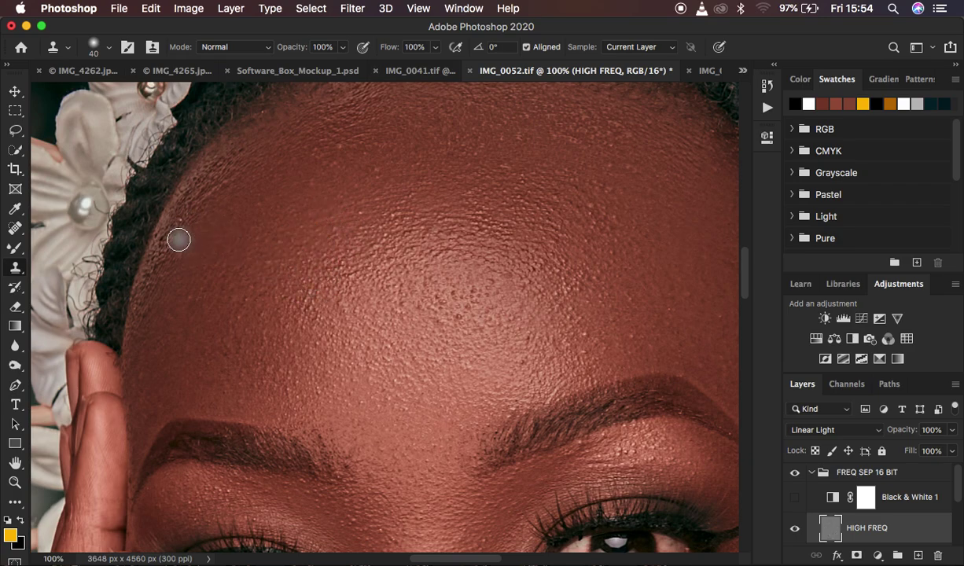
pyautogui.click(179, 239)
pyautogui.keyDown('alt'); pyautogui.click(199, 231); pyautogui.keyUp('alt')
pyautogui.click(185, 220)
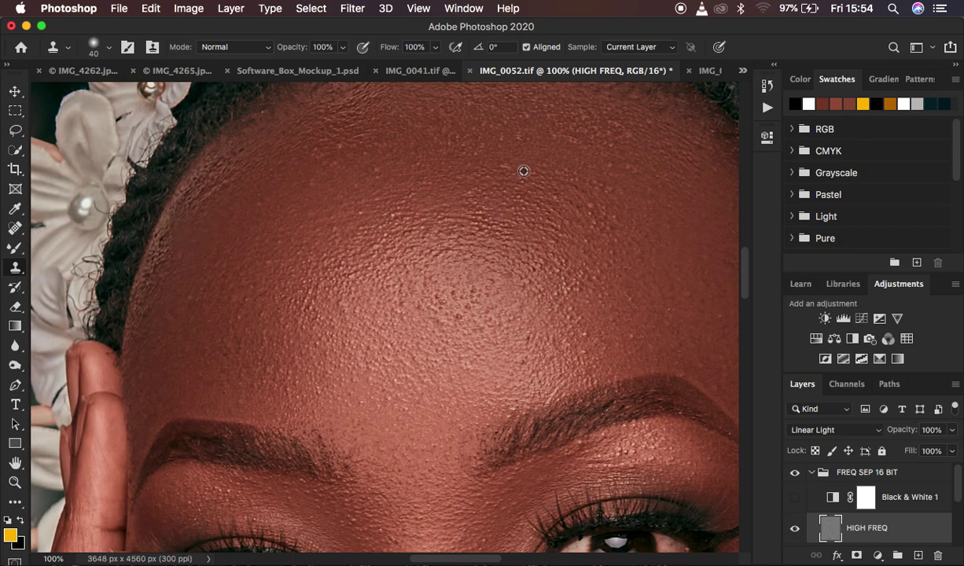
# Clone nearby clean texture over the bumps on the upper forehead, on the side away from the raised hand
pyautogui.click(595, 206)
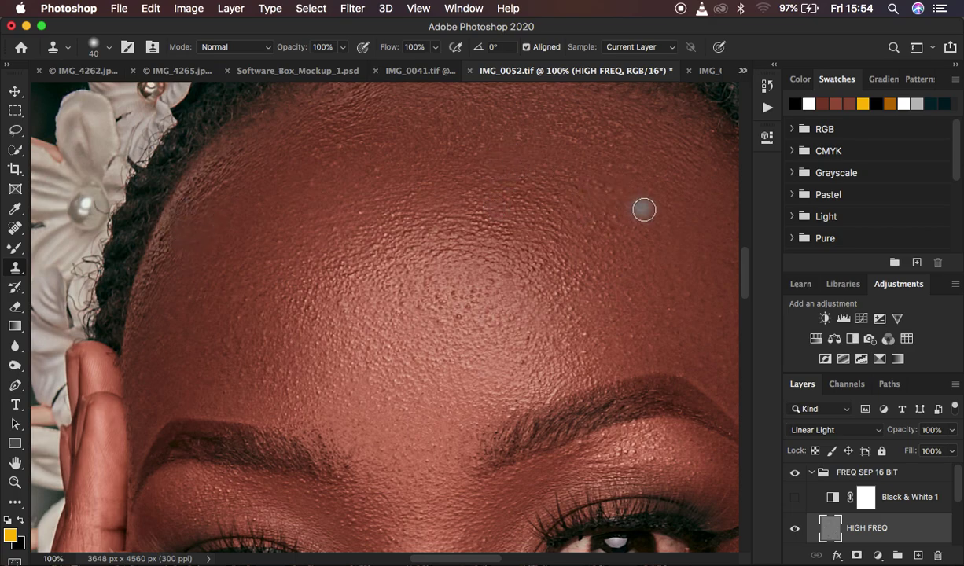
pyautogui.keyDown('alt'); pyautogui.click(624, 166); pyautogui.keyUp('alt')
pyautogui.click(593, 159)
pyautogui.keyDown('alt'); pyautogui.click(631, 158); pyautogui.keyUp('alt')
pyautogui.click(611, 140)
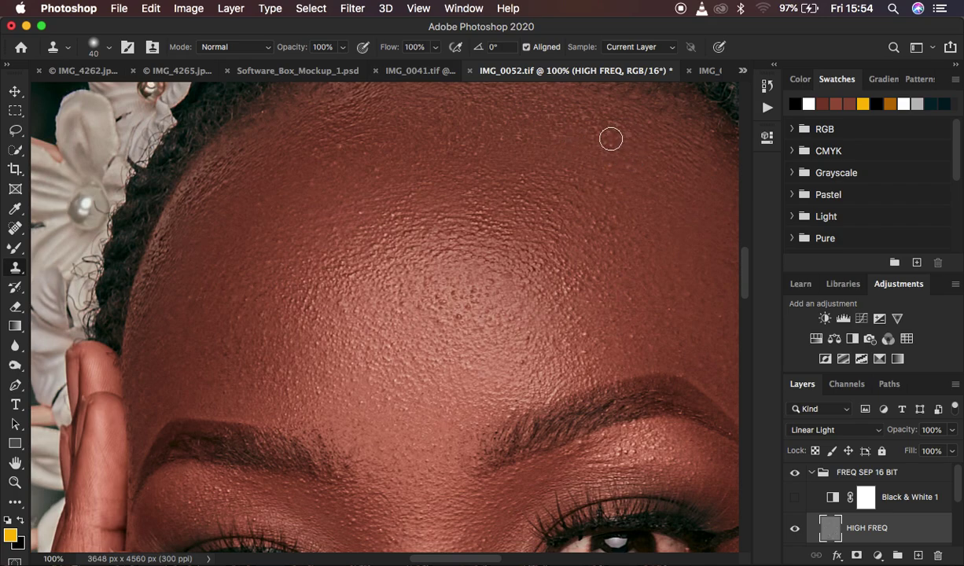
pyautogui.keyDown('alt'); pyautogui.click(646, 135); pyautogui.keyUp('alt')
pyautogui.click(622, 127)
# Clone clean skin over the remaining spots from the upper forehead down to the hairline on the hand side
pyautogui.keyDown('alt'); pyautogui.click(368, 151); pyautogui.keyUp('alt')
pyautogui.click(342, 151)
pyautogui.keyDown('alt'); pyautogui.click(235, 291); pyautogui.keyUp('alt')
pyautogui.click(206, 276)
pyautogui.keyDown('alt'); pyautogui.click(185, 241); pyautogui.keyUp('alt')
pyautogui.moveTo(164, 234); pyautogui.dragTo(152, 265)
# Clone sampled skin over the dark pores in the forehead highlight and the bumps beside and above it
pyautogui.click(431, 290)
pyautogui.click(455, 316)
pyautogui.keyDown('alt'); pyautogui.click(548, 340); pyautogui.keyUp('alt')
pyautogui.click(529, 340)
pyautogui.keyDown('alt'); pyautogui.click(617, 331); pyautogui.keyUp('alt')
pyautogui.click(587, 331)
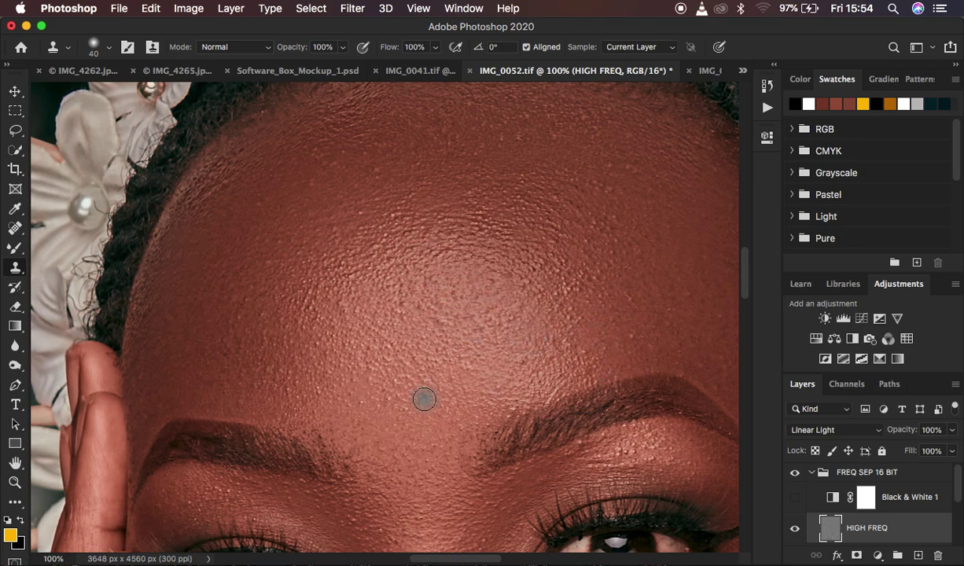
pyautogui.scroll(3, 528, 320)
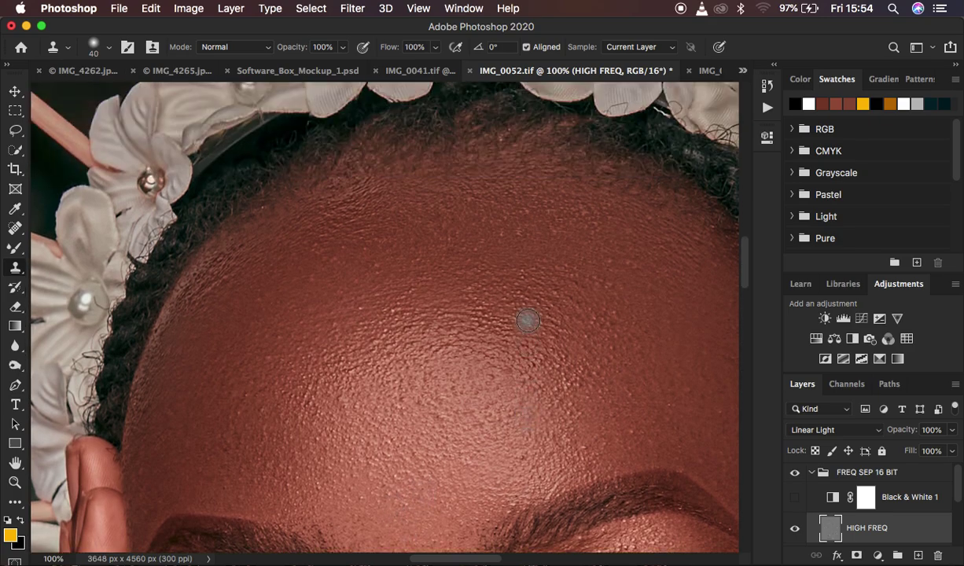
pyautogui.click(565, 296)
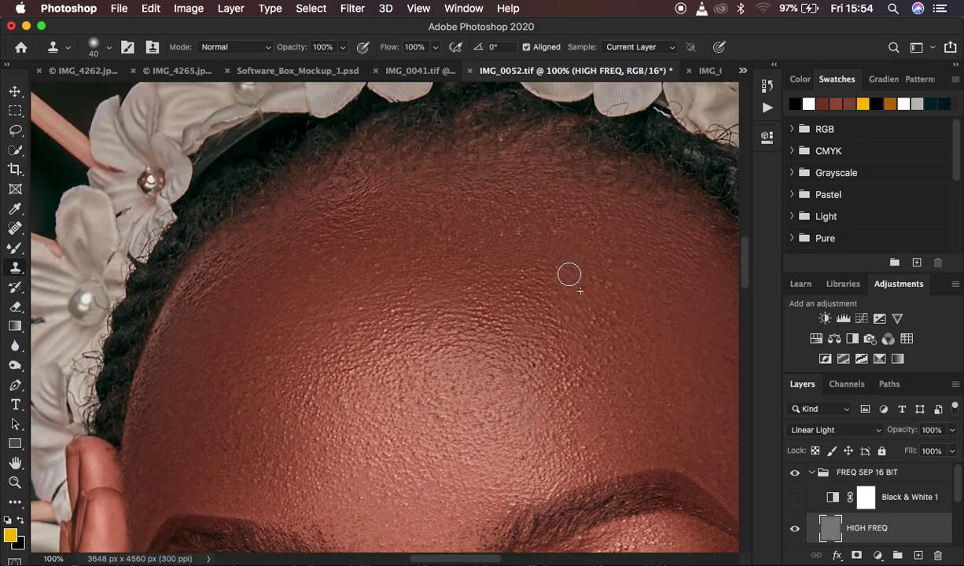
pyautogui.keyDown('alt'); pyautogui.click(346, 220); pyautogui.keyUp('alt')
# Examine the retouched forehead and face at several zoom levels to find skin that still needs cleanup
pyautogui.press('super+minus')
pyautogui.press('super+minus')
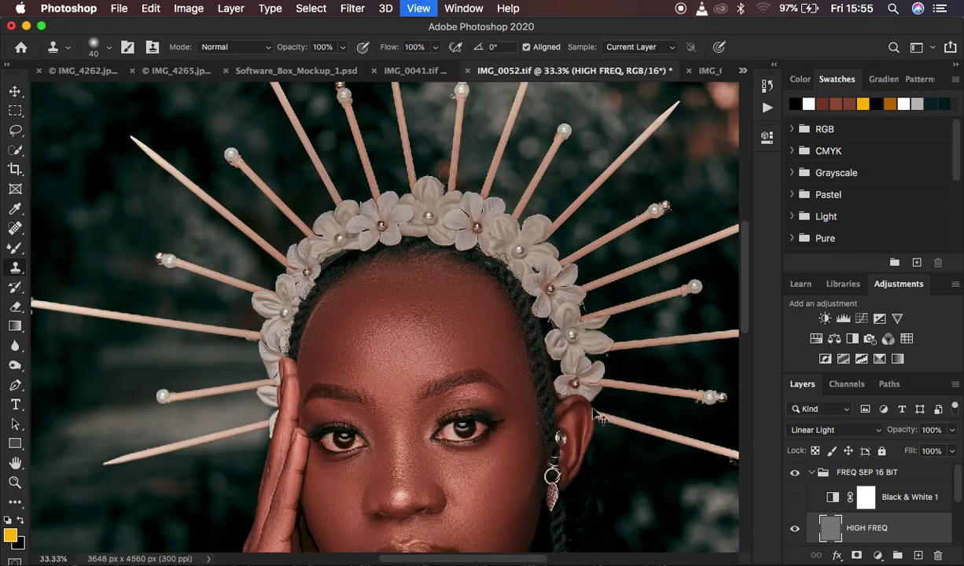
pyautogui.press('super+minus')
pyautogui.press('super+minus')
pyautogui.press('super+plus')
pyautogui.press('super+plus')
pyautogui.press('super+plus')
pyautogui.press('super+plus')
pyautogui.press('super+plus')
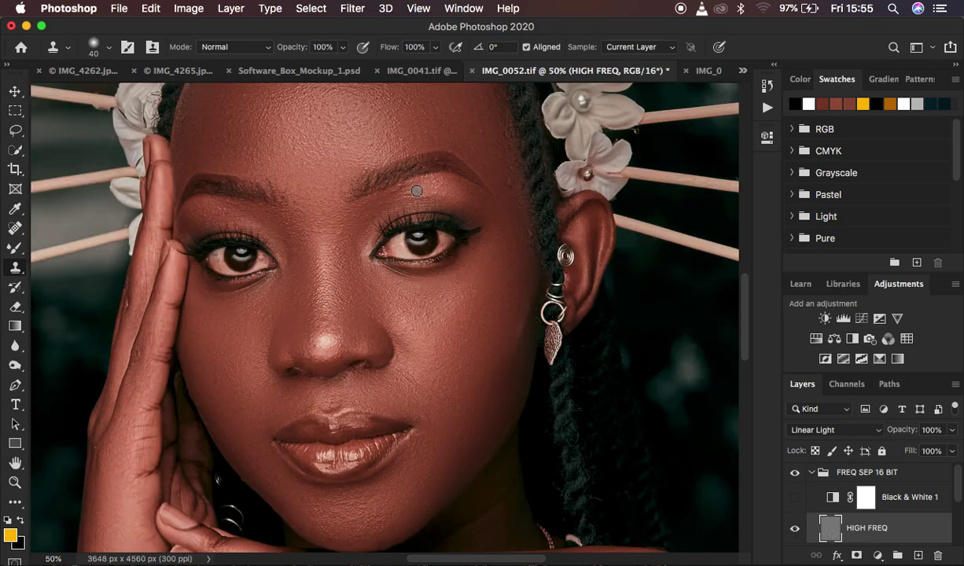
# Clone clean skin over the mark beside the braid near the ear and the blemishes on the adjoining temple
pyautogui.press('super+plus')
pyautogui.press('super+plus')
pyautogui.press('super+plus')
pyautogui.hscroll(6, 506, 225)
pyautogui.scroll(4, 506, 226)
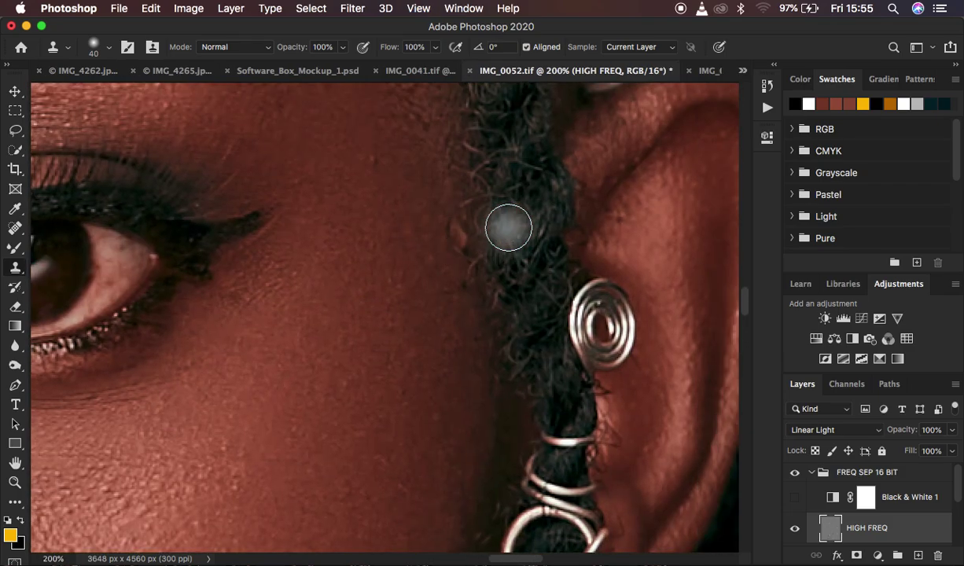
pyautogui.keyDown('alt'); pyautogui.click(448, 269); pyautogui.keyUp('alt')
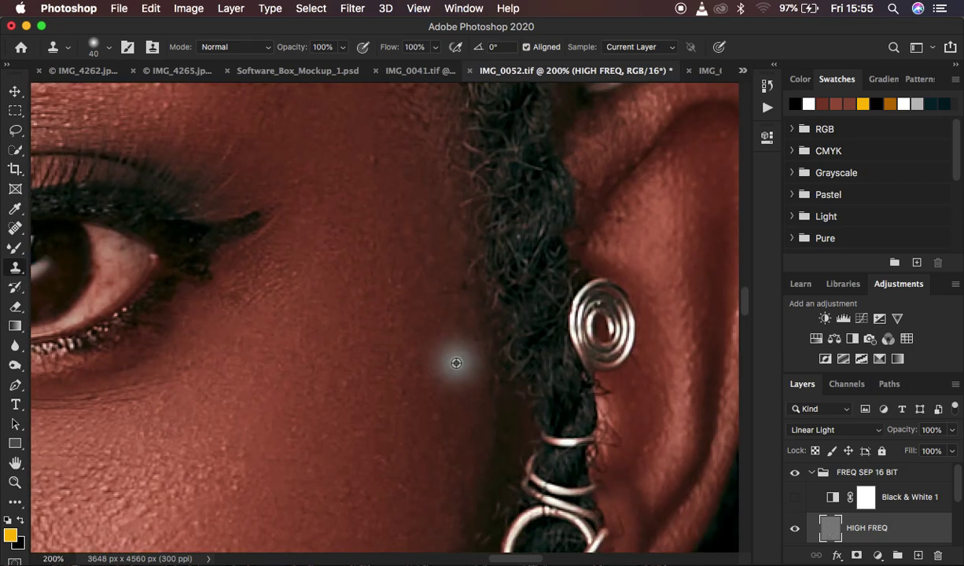
pyautogui.scroll(3, 404, 233)
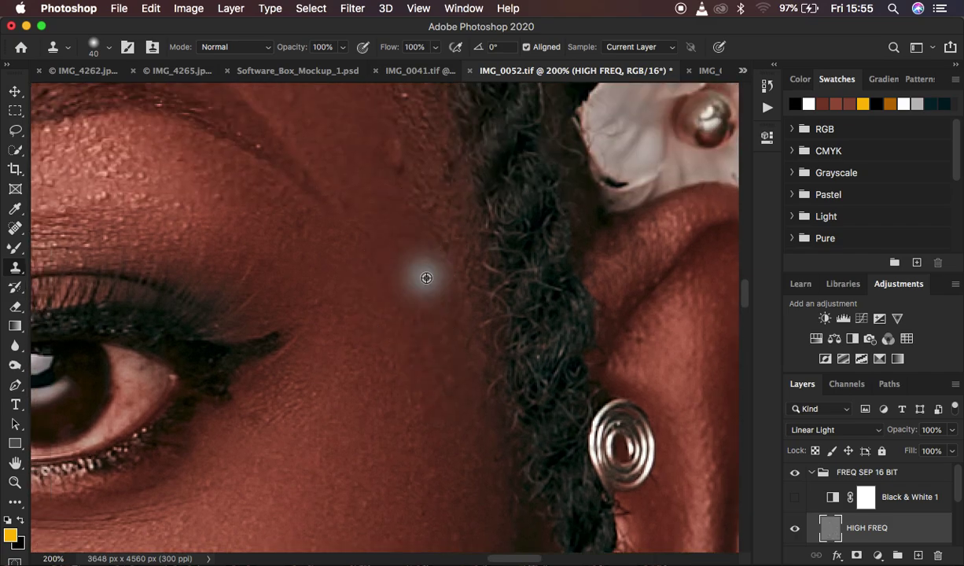
pyautogui.keyDown('alt'); pyautogui.click(407, 211); pyautogui.keyUp('alt')
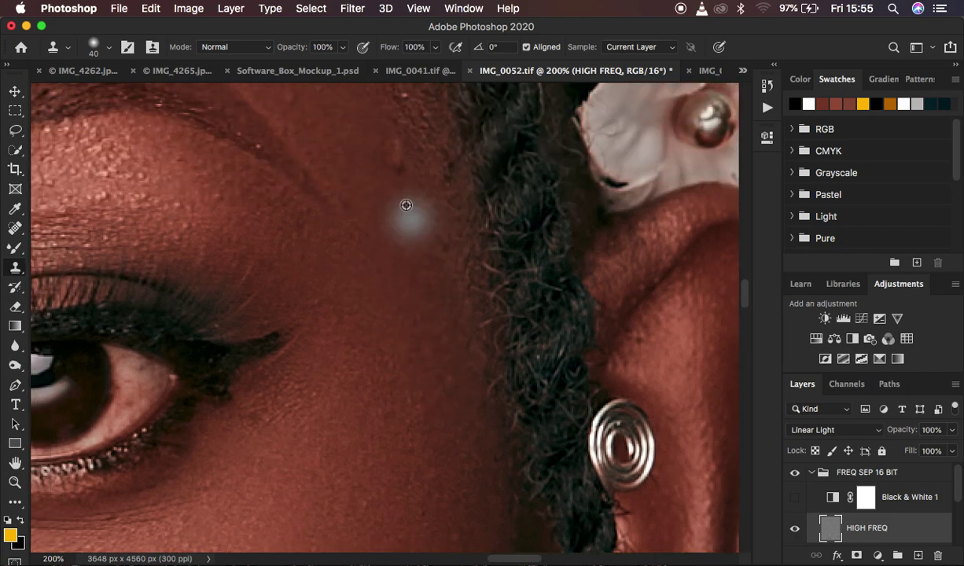
pyautogui.moveTo(416, 176); pyautogui.dragTo(403, 154)
# Clone smooth skin over the bumps between the outer end of the eyebrow and the braided hairline
pyautogui.scroll(5, 432, 227)
pyautogui.keyDown('alt'); pyautogui.click(447, 332); pyautogui.keyUp('alt')
pyautogui.moveTo(450, 322); pyautogui.dragTo(444, 284)
pyautogui.keyDown('alt'); pyautogui.click(401, 224); pyautogui.keyUp('alt')
pyautogui.keyDown('alt'); pyautogui.click(379, 263); pyautogui.keyUp('alt')
pyautogui.click(347, 254)
pyautogui.click(435, 291)
pyautogui.keyDown('alt'); pyautogui.click(435, 265); pyautogui.keyUp('alt')
# Clone sampled texture over the small bumps on the forehead above the eyebrow nearest the visible ear
pyautogui.scroll(5, 436, 268)
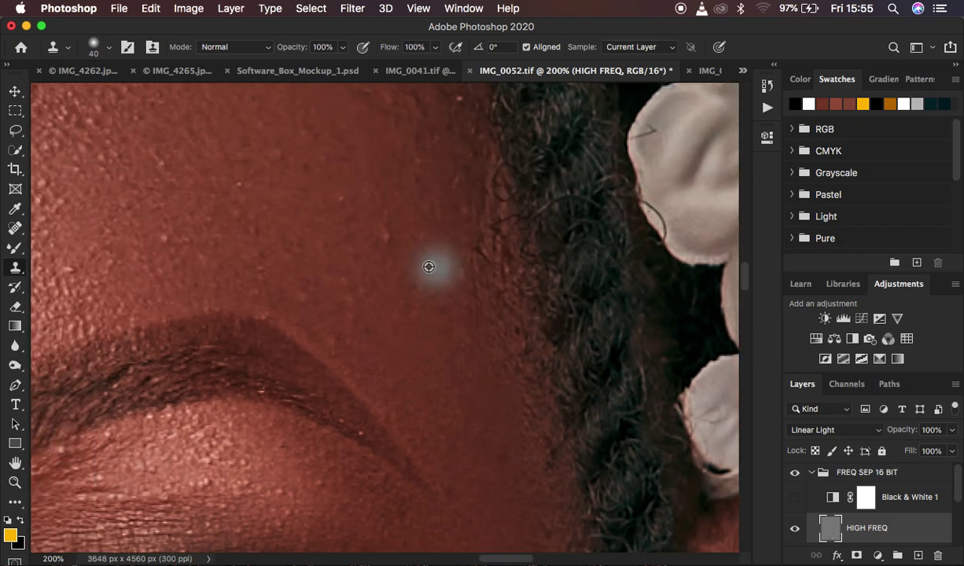
pyautogui.keyDown('alt'); pyautogui.click(412, 263); pyautogui.keyUp('alt')
pyautogui.click(354, 293)
pyautogui.keyDown('alt'); pyautogui.click(217, 253); pyautogui.keyUp('alt')
pyautogui.click(187, 241)
pyautogui.keyDown('alt'); pyautogui.click(302, 185); pyautogui.keyUp('alt')
pyautogui.click(277, 157)
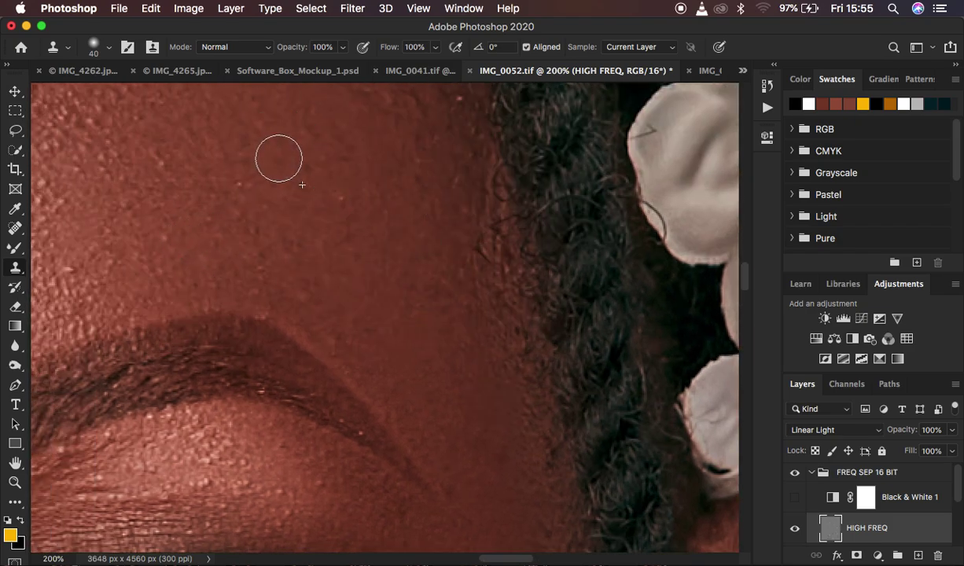
# Clone clean skin over the marks on the ear side of the forehead, from the braid toward the highlight
pyautogui.scroll(5, 418, 185)
pyautogui.keyDown('alt'); pyautogui.click(489, 255); pyautogui.keyUp('alt')
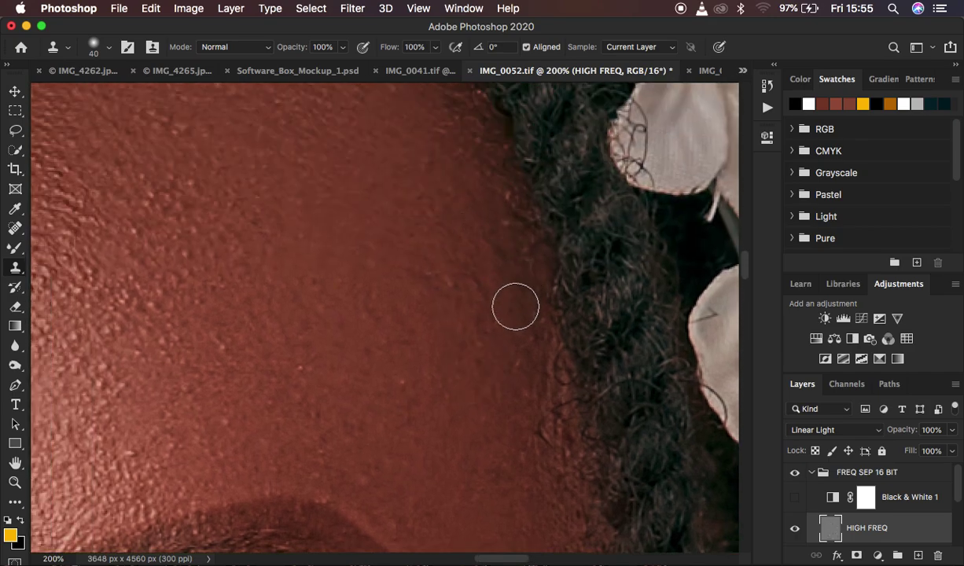
pyautogui.moveTo(444, 268)
pyautogui.mouseDown()
pyautogui.moveTo(477, 273)
pyautogui.moveTo(497, 252)
pyautogui.moveTo(496, 232)
pyautogui.mouseUp()
pyautogui.keyDown('alt'); pyautogui.click(171, 441); pyautogui.keyUp('alt')
pyautogui.click(129, 456)
pyautogui.keyDown('alt'); pyautogui.click(225, 187); pyautogui.keyUp('alt')
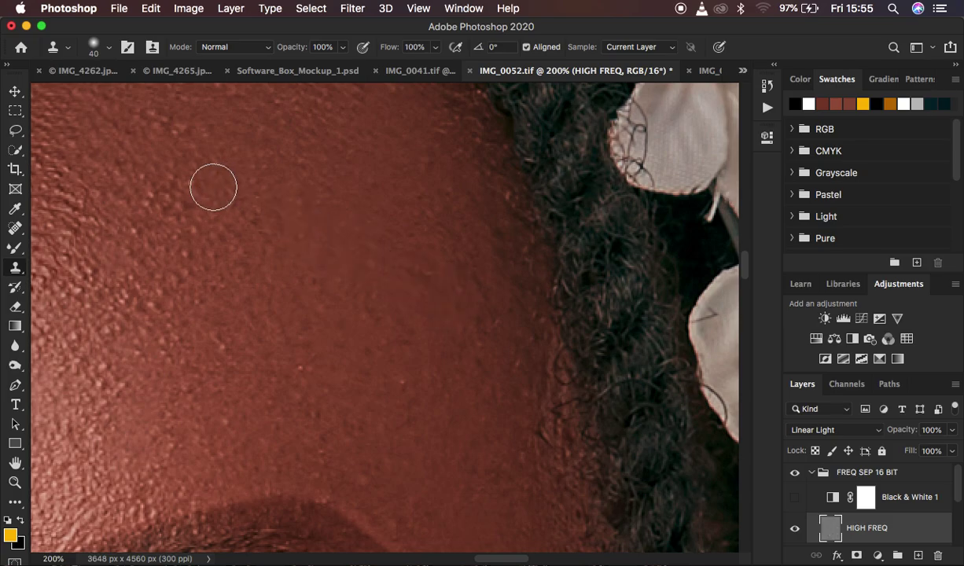
pyautogui.click(186, 190)
pyautogui.moveTo(231, 140); pyautogui.dragTo(189, 132)
# Clone smoother texture over the light bumps on the upper forehead below the curved hairline
pyautogui.scroll(5, 382, 213)
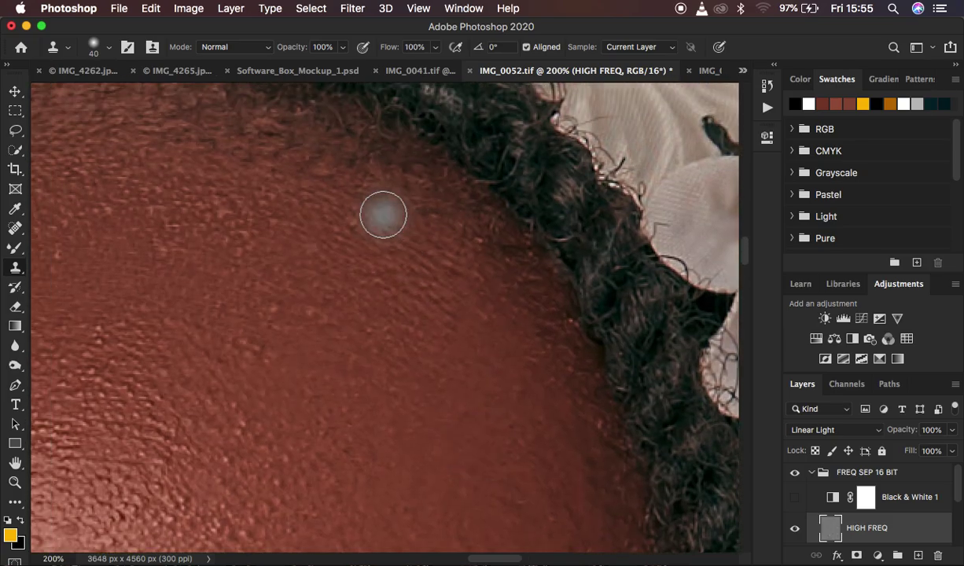
pyautogui.click(263, 258)
pyautogui.keyDown('alt'); pyautogui.click(224, 271); pyautogui.keyUp('alt')
pyautogui.click(184, 272)
pyautogui.moveTo(168, 251); pyautogui.dragTo(162, 244)
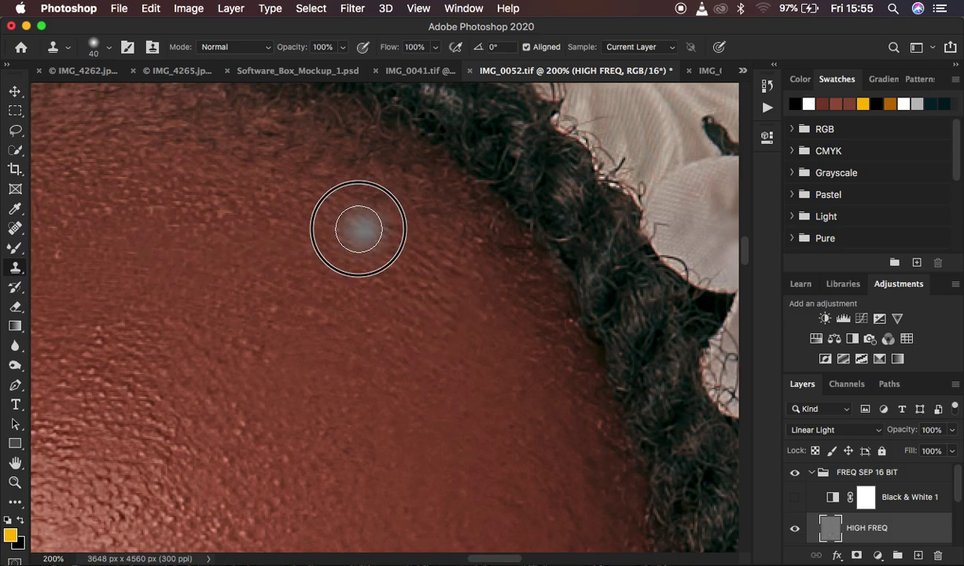
# Clone clean skin over the bumps along the lower edge of the chin, just above the fingers
pyautogui.press('super+0')
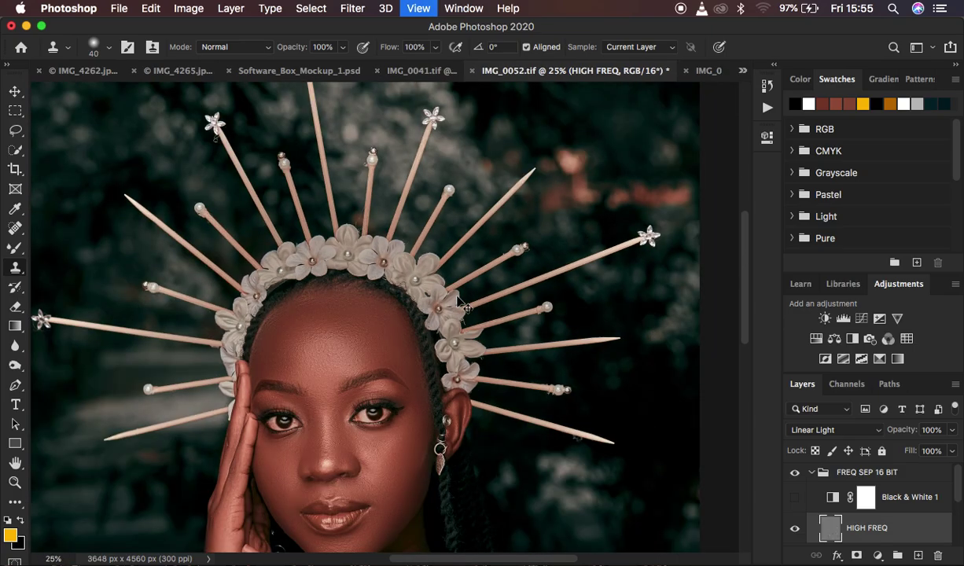
pyautogui.press('super+plus')
pyautogui.press('super+plus')
pyautogui.press('super+plus')
pyautogui.press('super+plus')
pyautogui.press('super+plus')
pyautogui.press('super+plus')
pyautogui.press('super+plus')
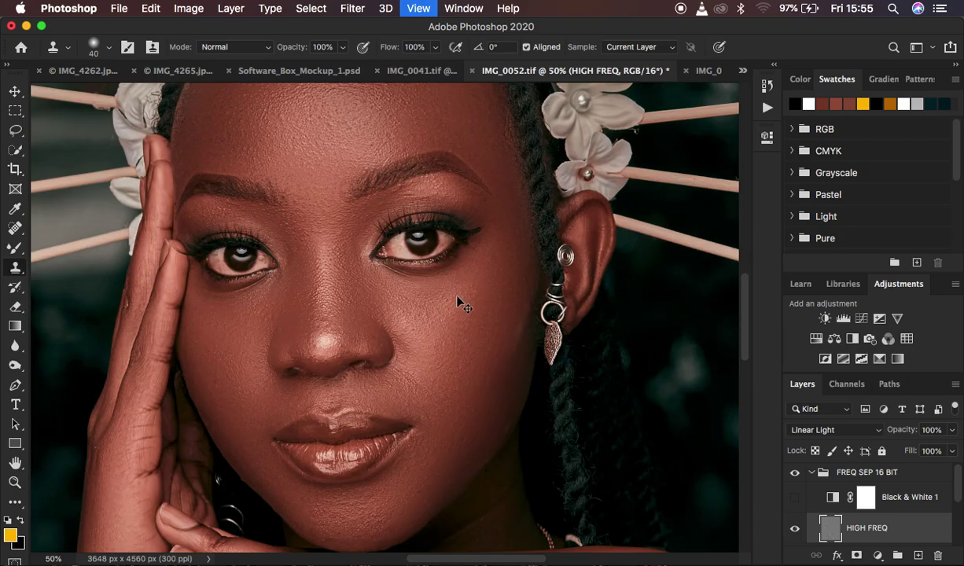
pyautogui.scroll(-10, 457, 297)
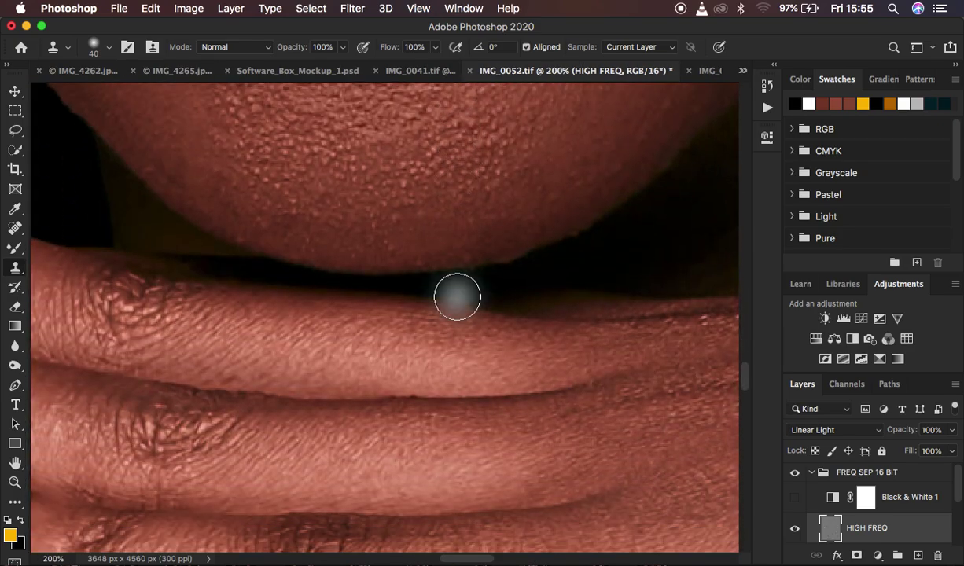
pyautogui.click(245, 198)
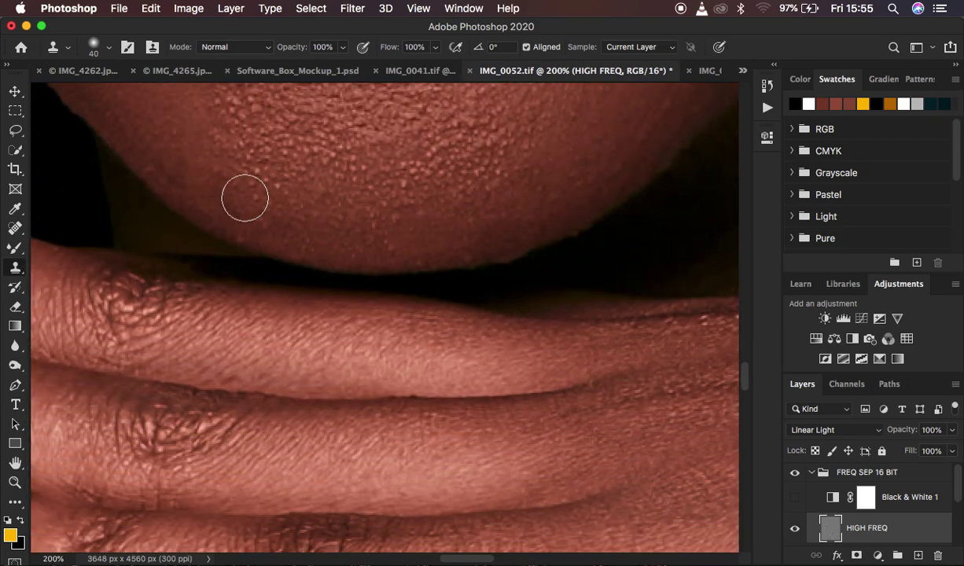
pyautogui.keyDown('alt'); pyautogui.click(241, 181); pyautogui.keyUp('alt')
pyautogui.click(225, 171)
# Enlarge the clone brush to 60 and cover the round mole and the small spot on the neck above the heart pendant
pyautogui.scroll(-15, 437, 286)
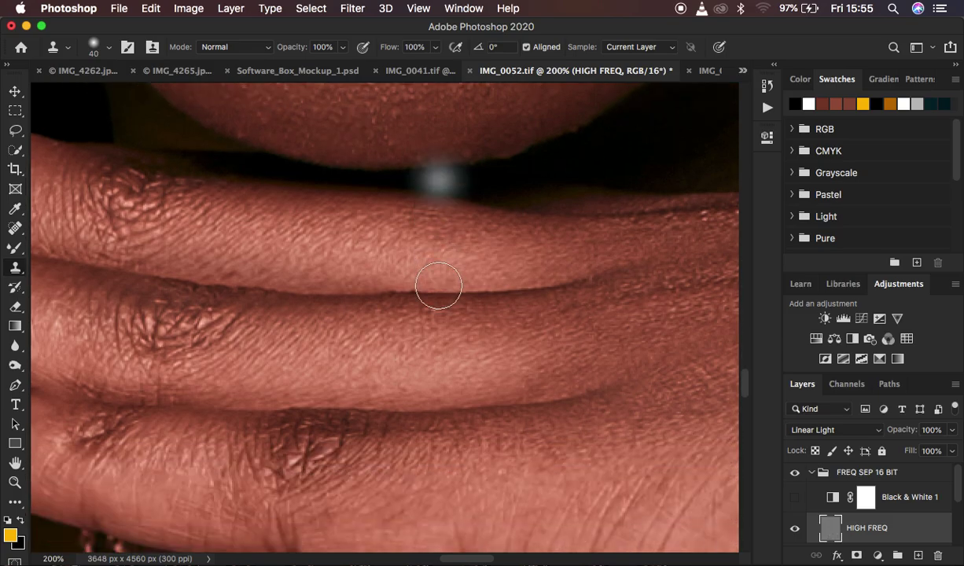
pyautogui.press(']')
pyautogui.press(']')
pyautogui.press(']')
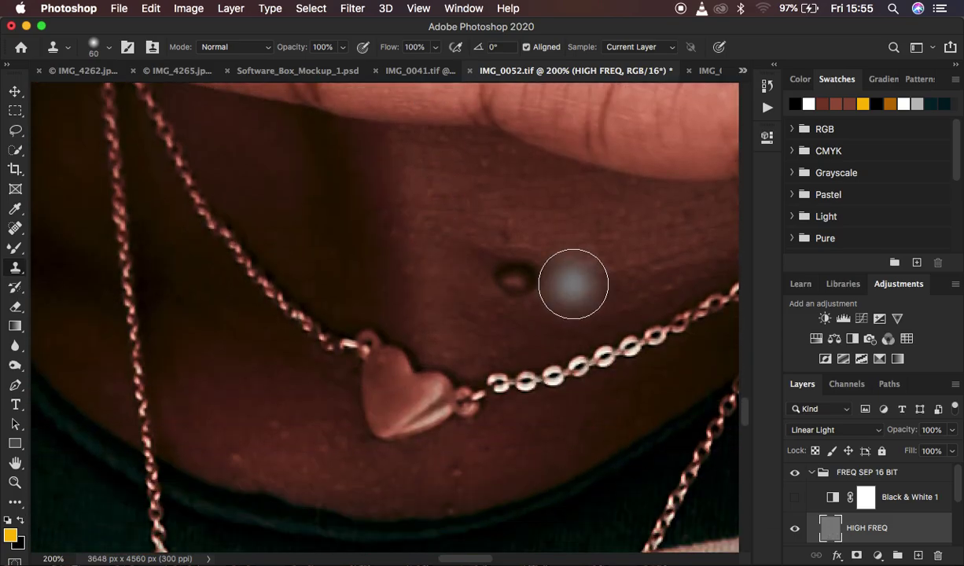
pyautogui.keyDown('alt'); pyautogui.click(578, 283); pyautogui.keyUp('alt')
pyautogui.click(529, 282)
pyautogui.click(519, 280)
pyautogui.click(519, 280)
pyautogui.click(516, 274)
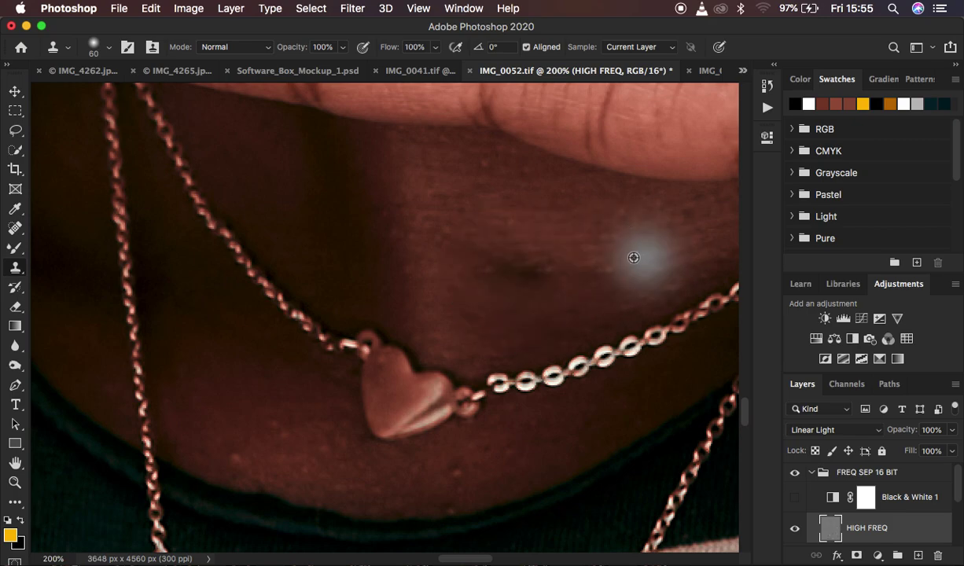
pyautogui.keyDown('alt'); pyautogui.click(548, 219); pyautogui.keyUp('alt')
pyautogui.click(512, 216)
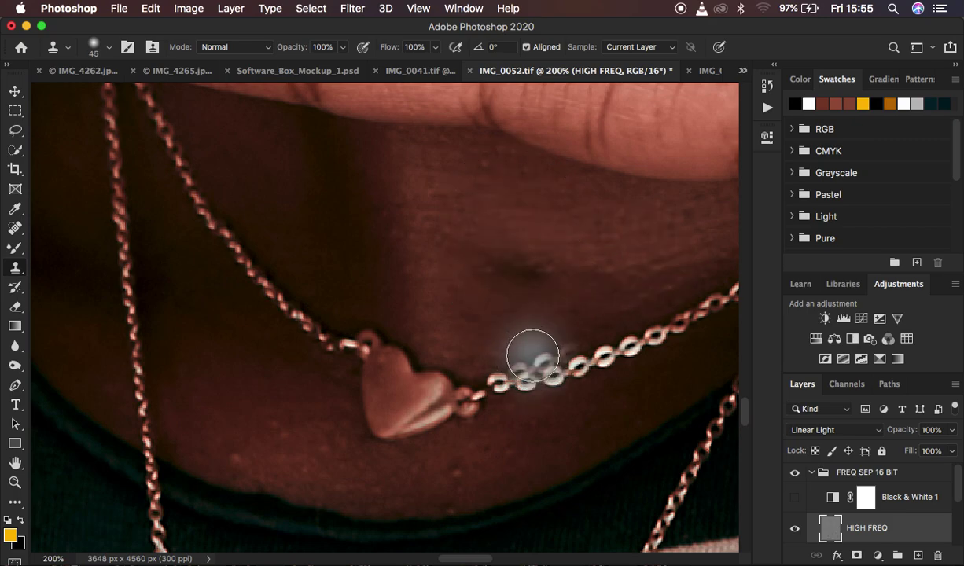
# Reduce the clone brush to 40 and cover the spots on the skin below the heart pendant
pyautogui.press('[')
pyautogui.click(455, 488)
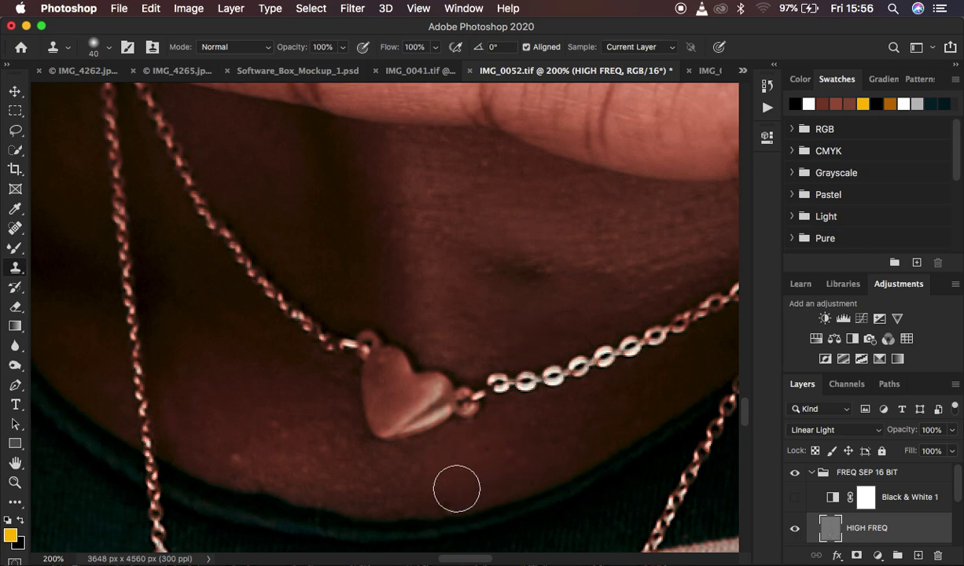
pyautogui.click(376, 470)
pyautogui.keyDown('alt'); pyautogui.click(361, 465); pyautogui.keyUp('alt')
pyautogui.click(325, 444)
pyautogui.keyDown('alt'); pyautogui.click(319, 448); pyautogui.keyUp('alt')
pyautogui.click(276, 422)
pyautogui.keyDown('alt'); pyautogui.click(304, 470); pyautogui.keyUp('alt')
pyautogui.click(242, 449)
# Clone smooth texture over the lines and uneven skin on the neck between the fingers and the necklace
pyautogui.keyDown('alt'); pyautogui.click(393, 270); pyautogui.keyUp('alt')
pyautogui.click(373, 208)
pyautogui.keyDown('alt'); pyautogui.click(468, 219); pyautogui.keyUp('alt')
pyautogui.click(468, 257)
pyautogui.click(540, 236)
pyautogui.keyDown('alt'); pyautogui.click(544, 190); pyautogui.keyUp('alt')
pyautogui.click(486, 166)
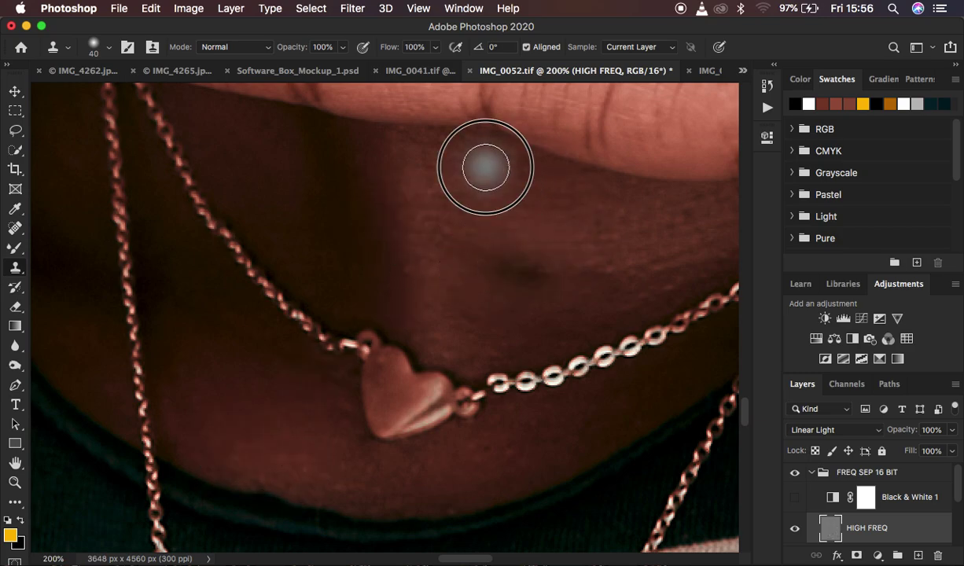
pyautogui.keyDown('alt'); pyautogui.click(630, 228); pyautogui.keyUp('alt')
pyautogui.moveTo(601, 246); pyautogui.dragTo(653, 238)
pyautogui.keyDown('alt'); pyautogui.click(506, 183); pyautogui.keyUp('alt')
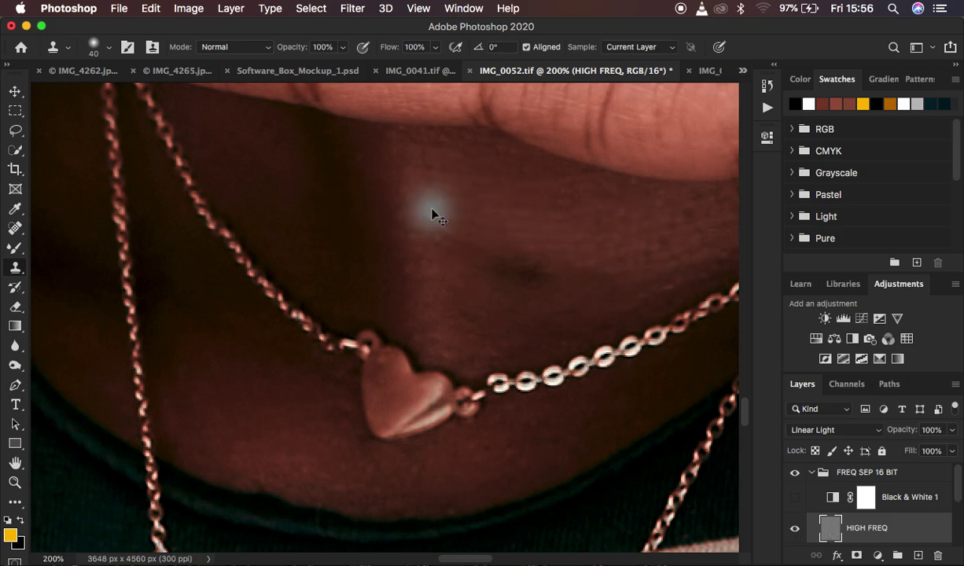
# Examine the whole portrait to review the face, neck and arms after the cloning
pyautogui.press('super+minus')
pyautogui.press('super+minus')
pyautogui.press('super+minus')
pyautogui.press('super+minus')
pyautogui.press('super+minus')
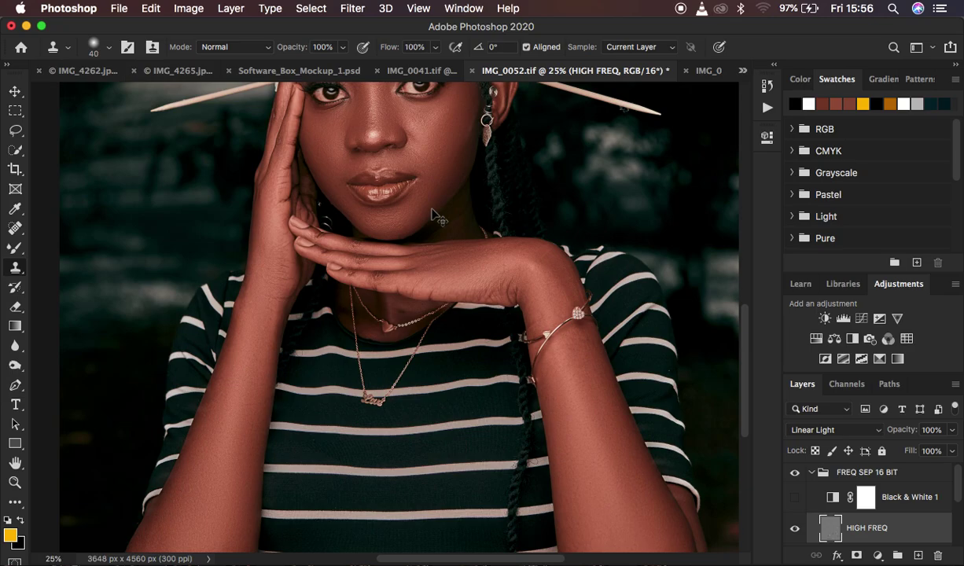
pyautogui.press('super+minus')
pyautogui.press('super+minus')
pyautogui.press('super+equal')
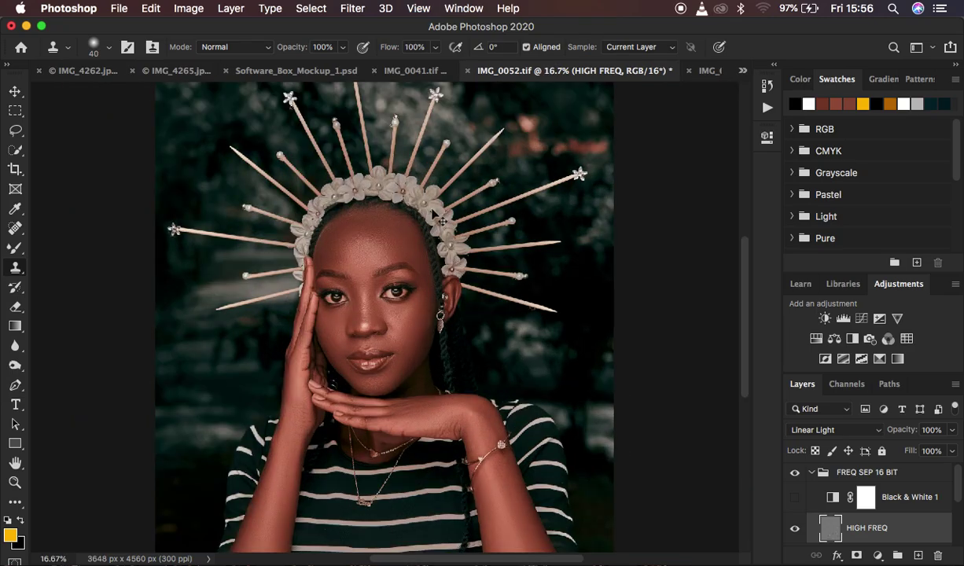
# Compare the whole portrait with and without the FREQ SEP 16 BIT group to review the retouching
pyautogui.press('super+minus')
pyautogui.click(795, 476)
pyautogui.click(795, 476)
pyautogui.click(795, 476)
pyautogui.click(795, 476)
pyautogui.click(794, 476)
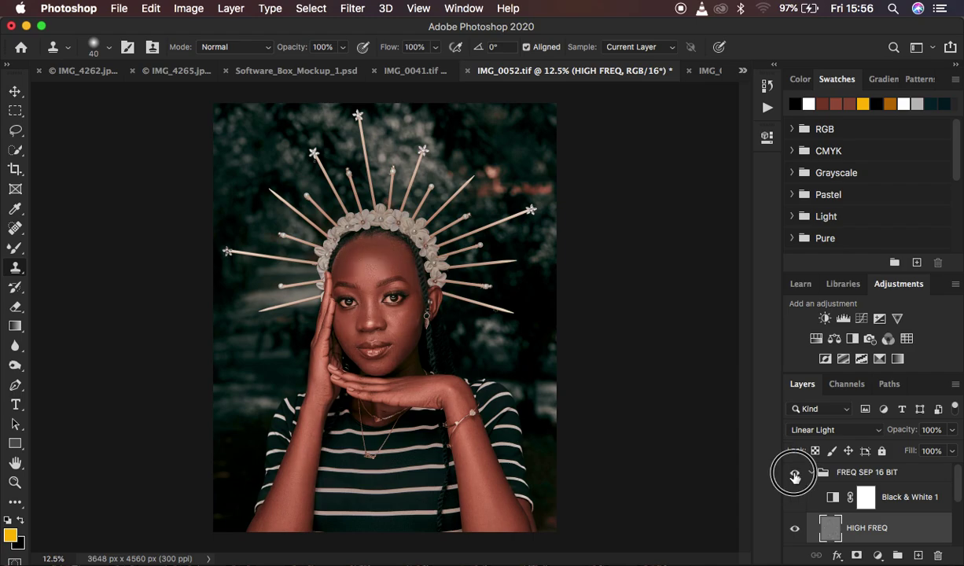
pyautogui.click(794, 477)
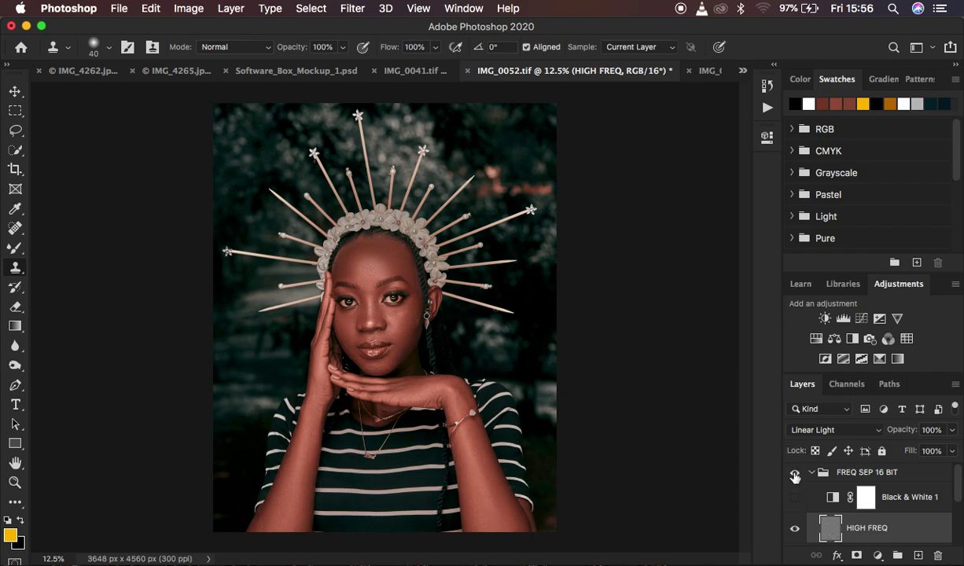
# Delete the Black & White 1 adjustment layer and collapse the FREQ SEP 16 BIT group
pyautogui.click(900, 501)
pyautogui.press('Delete')
pyautogui.click(814, 475)
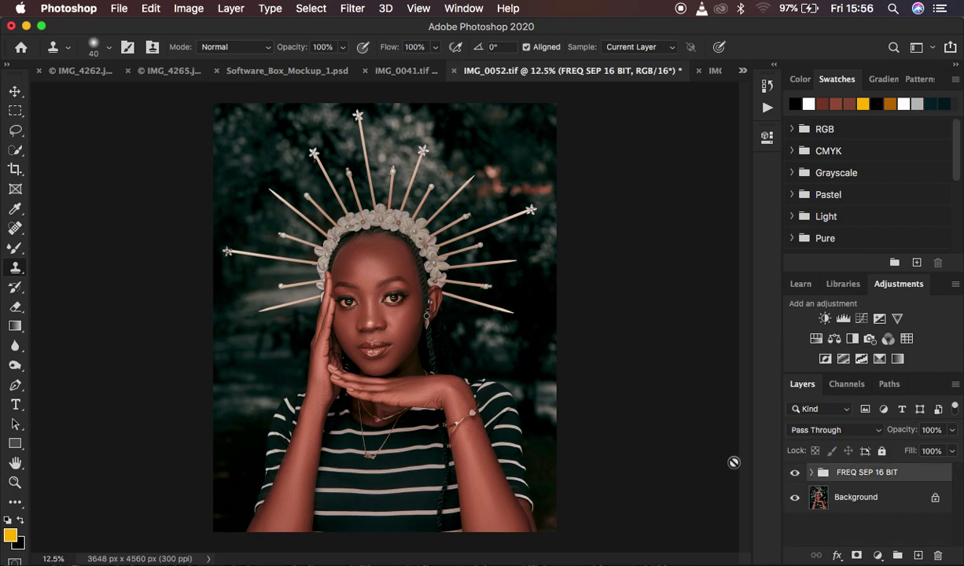
# Stamp all visible layers into a new layer above the group and duplicate that layer twice
pyautogui.press('alt+shift+super+e')
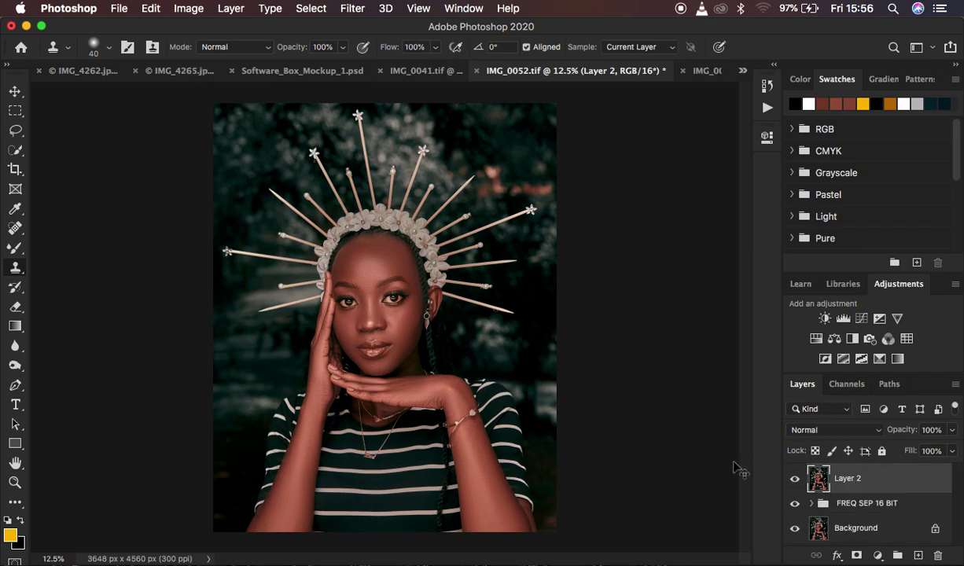
pyautogui.press('super+j')
pyautogui.press('super+j')
# Apply a Gaussian Blur with a radius of 7 pixels to Layer 2 copy
pyautogui.click(887, 514)
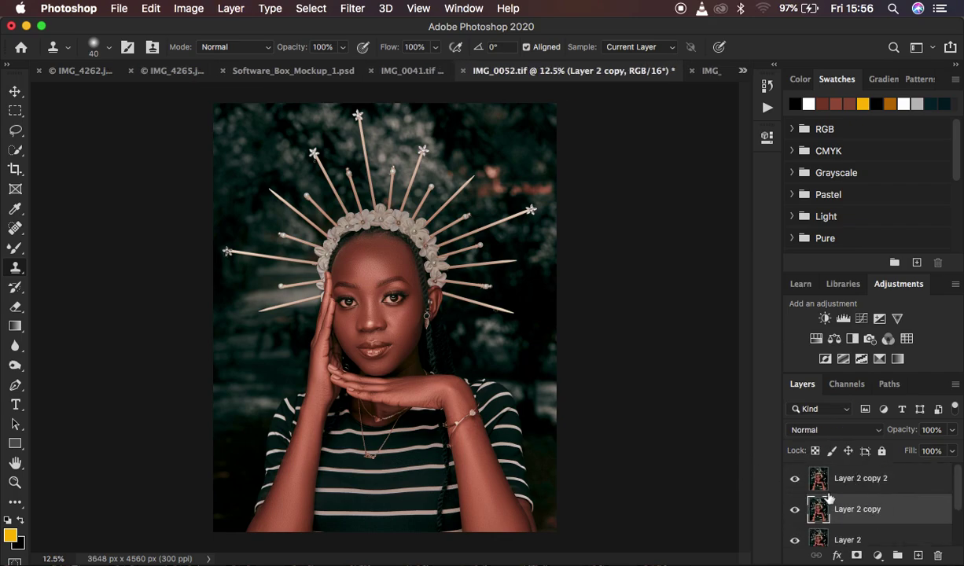
pyautogui.click(349, 8)
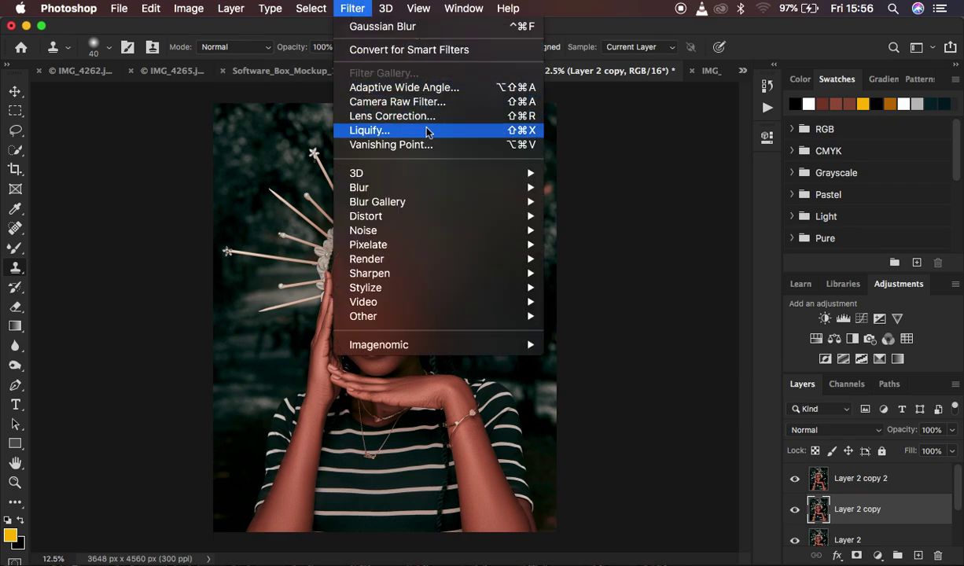
pyautogui.moveTo(484, 191)
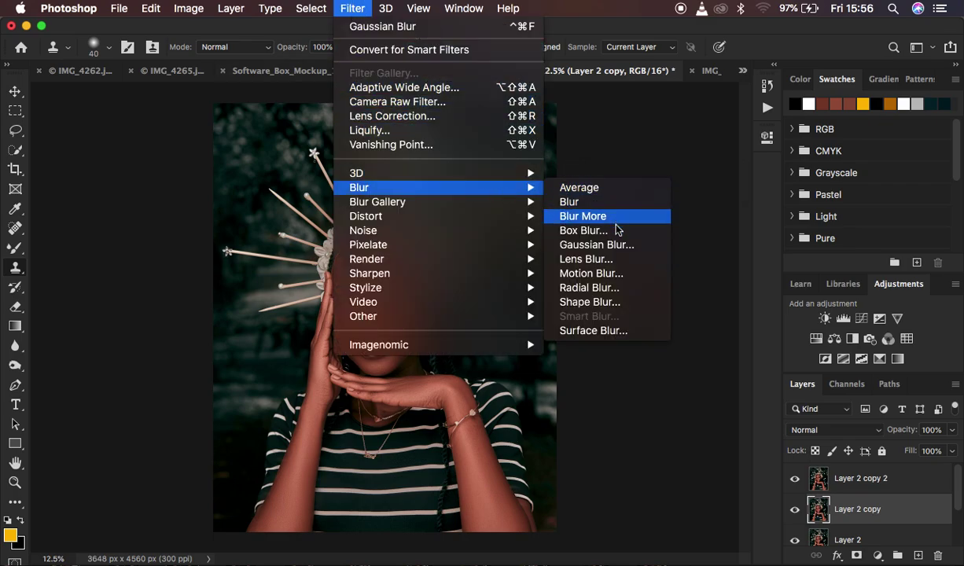
pyautogui.click(615, 244)
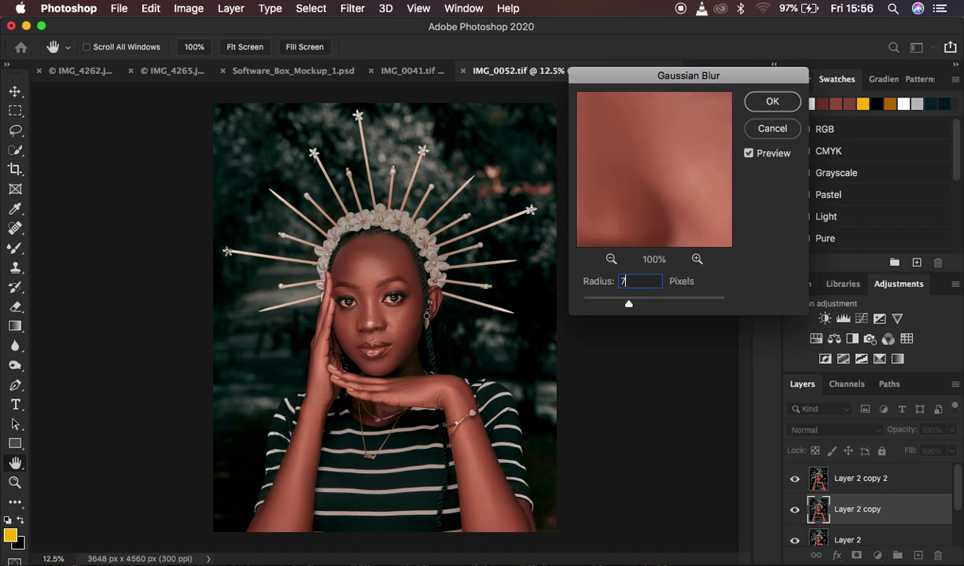
pyautogui.click(772, 103)
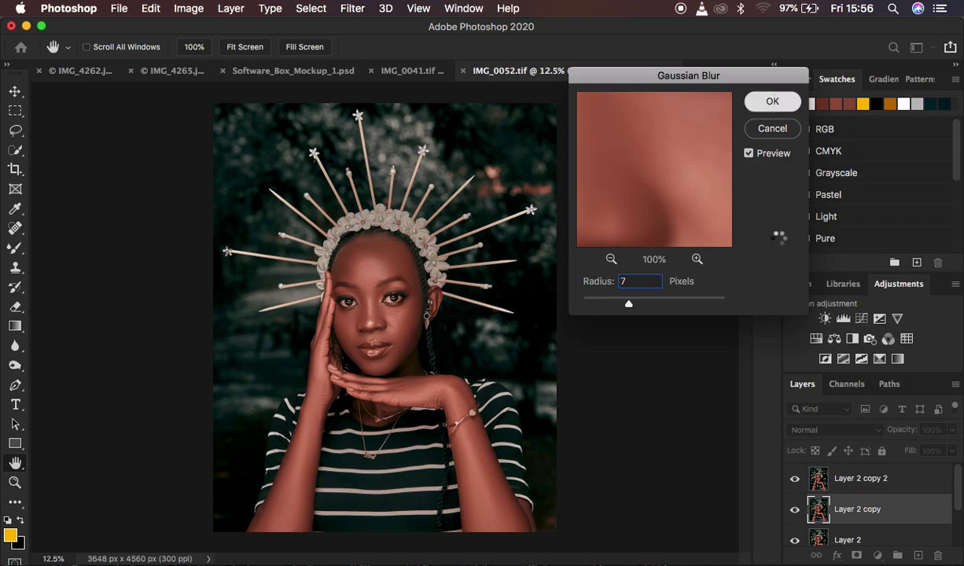
# Apply inverted Layer 2 copy to Layer 2 copy 2 with Add blending, scale 2 and offset 0, and set its blend mode to Linear Light
pyautogui.click(885, 485)
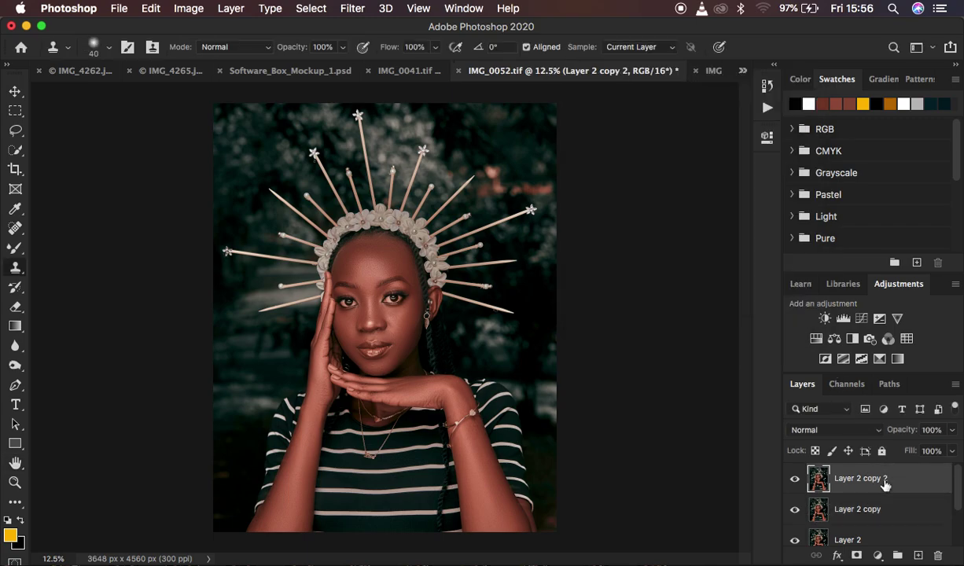
pyautogui.click(188, 7)
pyautogui.click(224, 235)
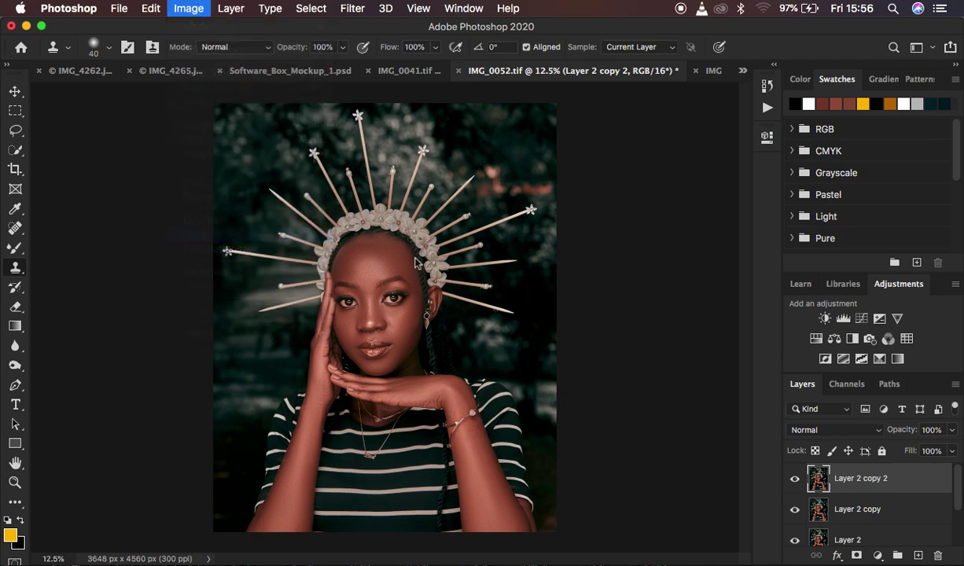
pyautogui.click(615, 171)
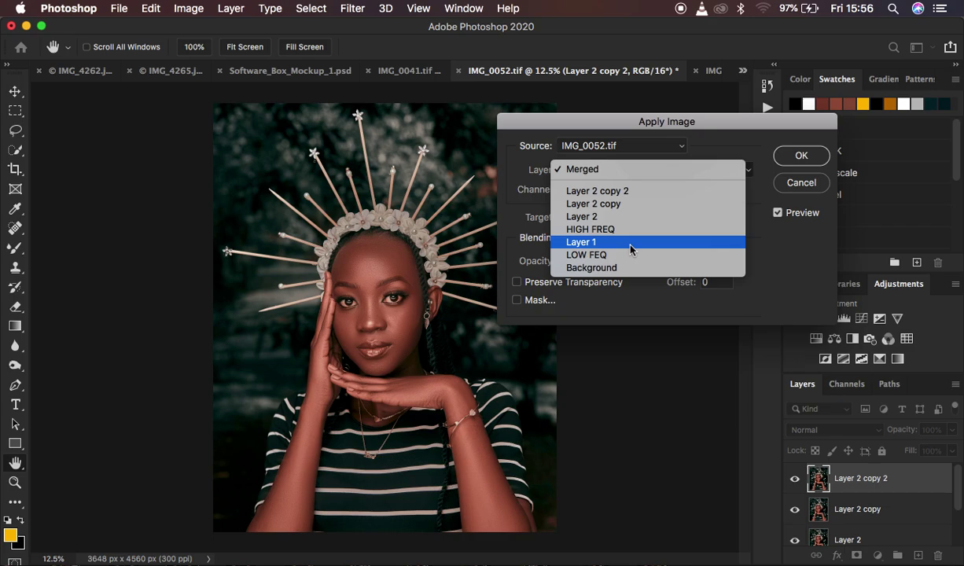
pyautogui.click(623, 205)
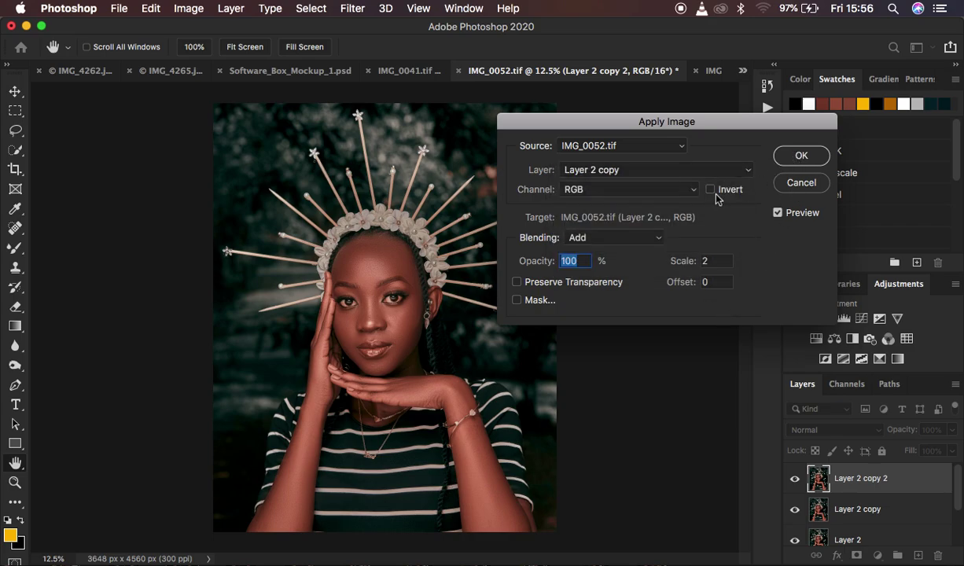
pyautogui.press('Return')
pyautogui.click(848, 429)
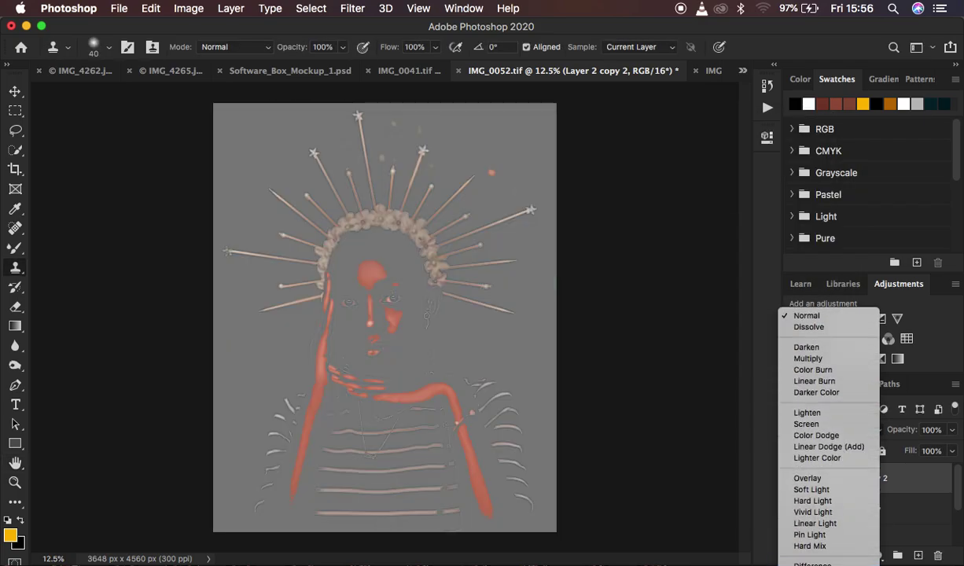
pyautogui.click(817, 489)
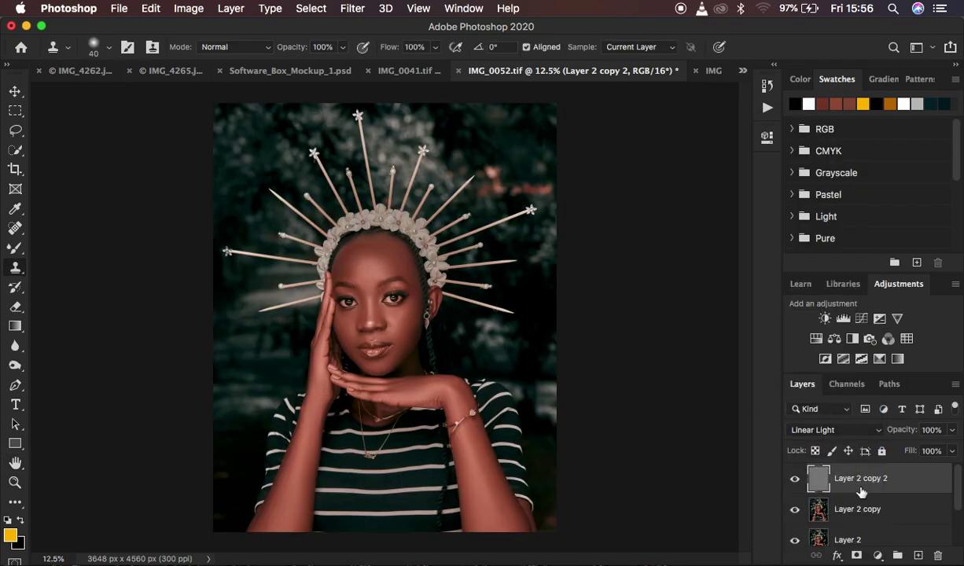
# Hide Layer 2 copy 2 and smooth the forehead and brow area on Layer 2 copy with the Mixer Brush at sizes 200 and 150
pyautogui.click(868, 510)
pyautogui.click(794, 477)
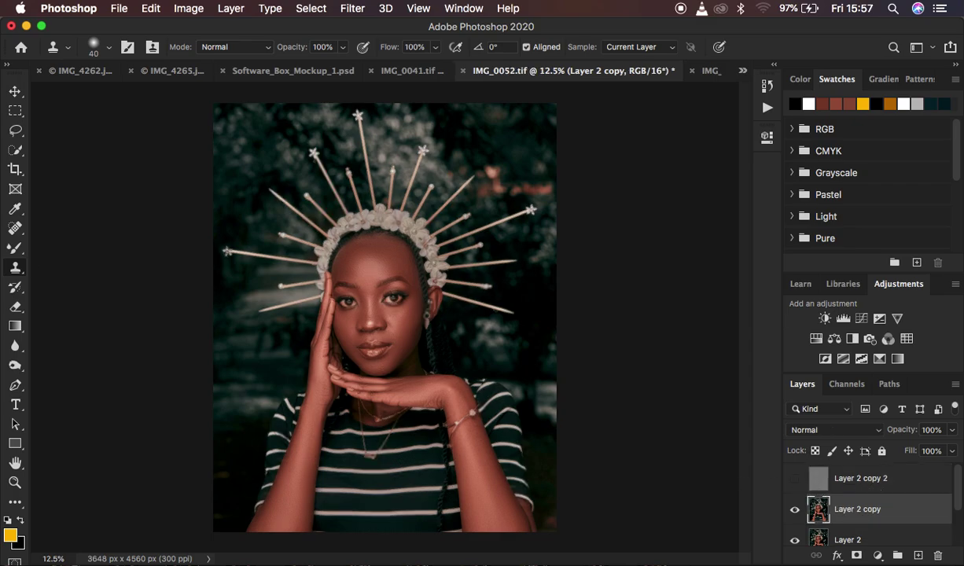
pyautogui.click(16, 250)
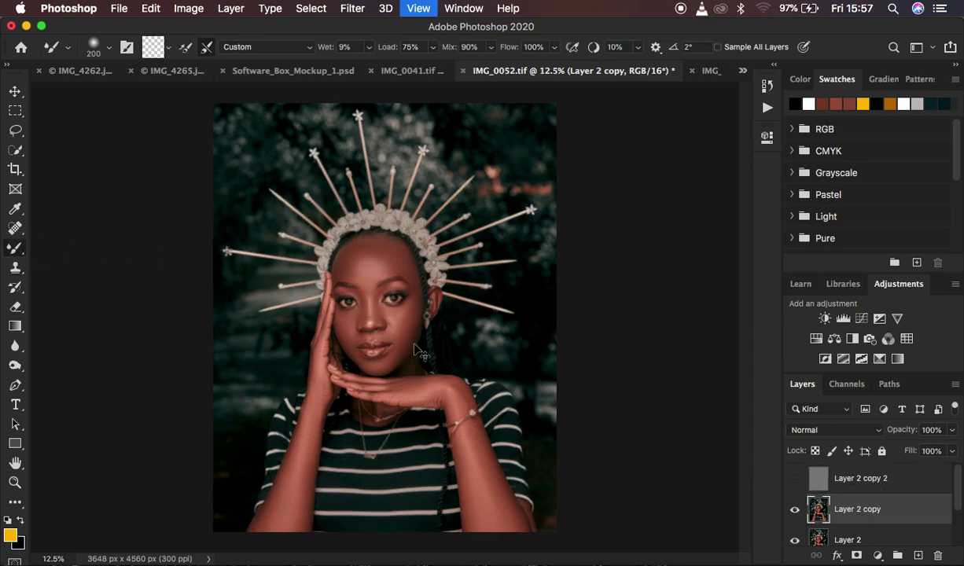
pyautogui.press('super+equal')
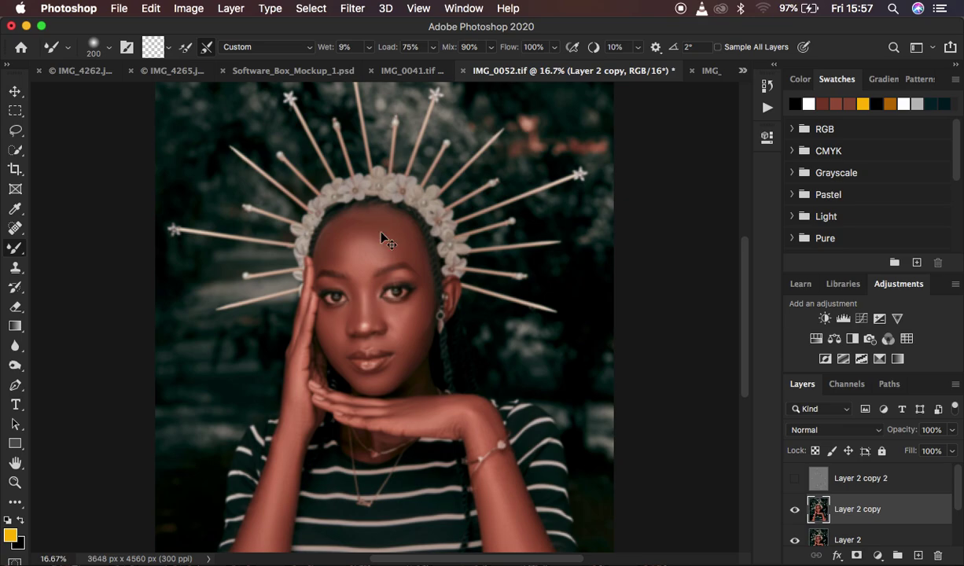
pyautogui.press('super+equal')
pyautogui.moveTo(397, 205)
pyautogui.mouseDown()
pyautogui.moveTo(408, 205)
pyautogui.moveTo(427, 243)
pyautogui.mouseUp()
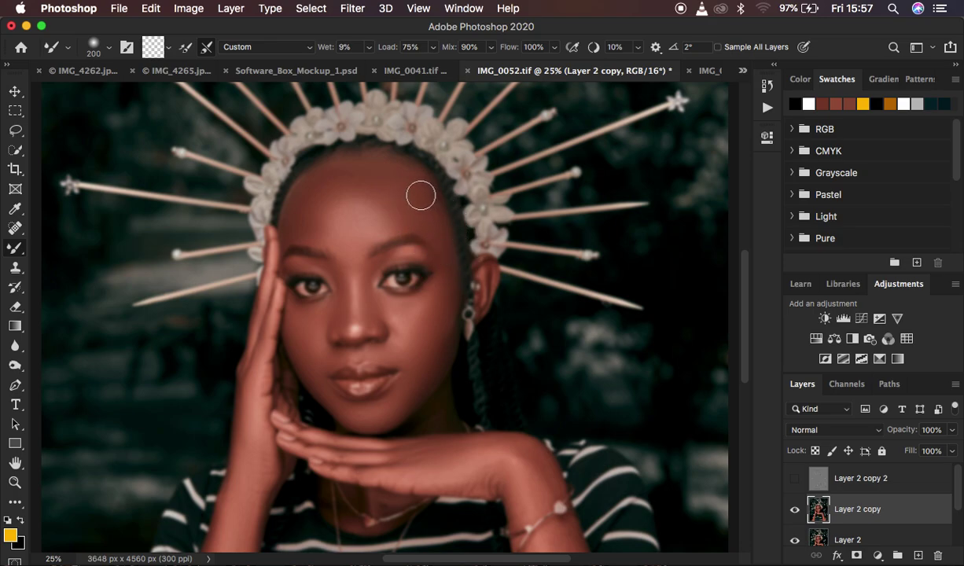
pyautogui.moveTo(349, 167)
pyautogui.mouseDown()
pyautogui.moveTo(388, 168)
pyautogui.moveTo(334, 174)
pyautogui.moveTo(307, 211)
pyautogui.moveTo(312, 192)
pyautogui.moveTo(288, 213)
pyautogui.moveTo(297, 221)
pyautogui.moveTo(298, 212)
pyautogui.moveTo(299, 231)
pyautogui.moveTo(329, 190)
pyautogui.moveTo(356, 189)
pyautogui.moveTo(384, 220)
pyautogui.moveTo(344, 215)
pyautogui.moveTo(356, 228)
pyautogui.moveTo(349, 238)
pyautogui.moveTo(358, 179)
pyautogui.moveTo(359, 199)
pyautogui.moveTo(428, 217)
pyautogui.moveTo(442, 244)
pyautogui.moveTo(449, 267)
pyautogui.moveTo(424, 333)
pyautogui.moveTo(445, 286)
pyautogui.mouseUp()
pyautogui.moveTo(432, 234)
pyautogui.mouseDown()
pyautogui.moveTo(447, 292)
pyautogui.moveTo(421, 330)
pyautogui.moveTo(417, 346)
pyautogui.moveTo(428, 358)
pyautogui.moveTo(379, 421)
pyautogui.moveTo(341, 407)
pyautogui.moveTo(299, 347)
pyautogui.moveTo(339, 301)
pyautogui.moveTo(328, 269)
pyautogui.moveTo(365, 297)
pyautogui.moveTo(366, 314)
pyautogui.moveTo(364, 302)
pyautogui.mouseUp()
pyautogui.moveTo(357, 254)
pyautogui.mouseDown()
pyautogui.moveTo(344, 262)
pyautogui.moveTo(318, 214)
pyautogui.moveTo(313, 233)
pyautogui.moveTo(291, 232)
pyautogui.moveTo(320, 229)
pyautogui.moveTo(336, 207)
pyautogui.mouseUp()
pyautogui.moveTo(335, 179); pyautogui.dragTo(357, 177)
pyautogui.click(796, 477)
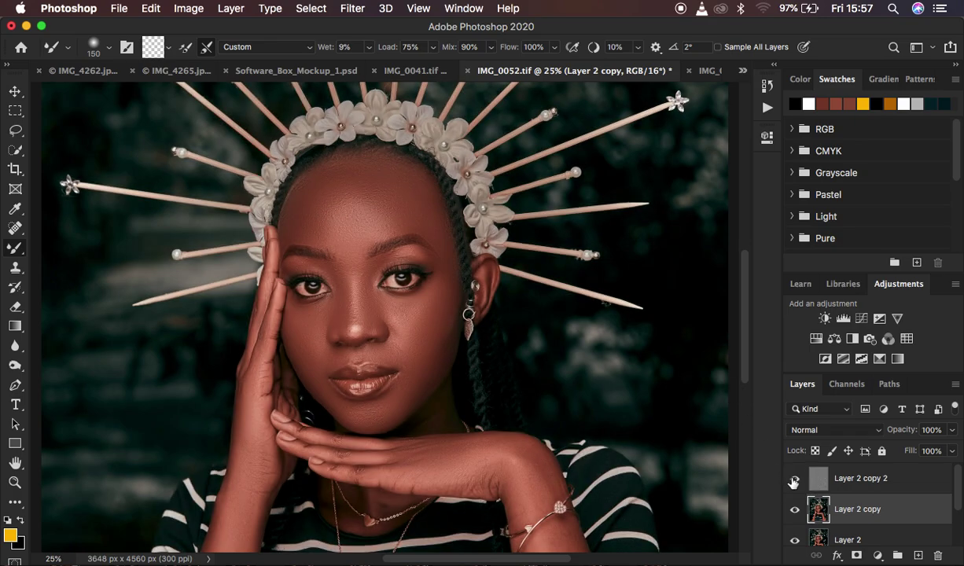
pyautogui.click(795, 478)
# Blend the skin tones on the cheeks, nose, eyelid and chin with the Mixer Brush, reducing its size to 100
pyautogui.moveTo(410, 358)
pyautogui.mouseDown()
pyautogui.moveTo(396, 348)
pyautogui.moveTo(402, 310)
pyautogui.moveTo(359, 316)
pyautogui.moveTo(350, 293)
pyautogui.mouseUp()
pyautogui.moveTo(342, 250); pyautogui.dragTo(337, 266)
pyautogui.moveTo(308, 323); pyautogui.dragTo(319, 362)
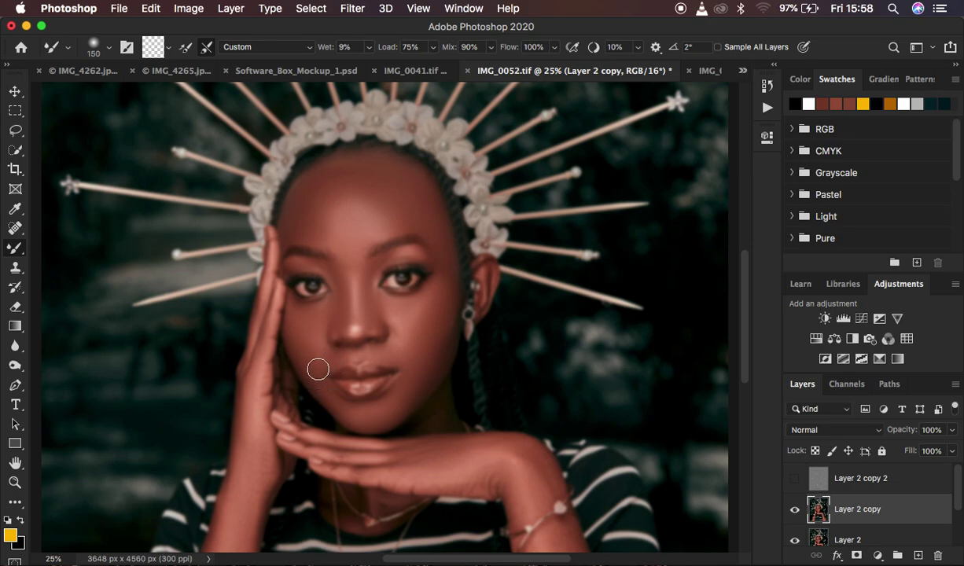
pyautogui.moveTo(329, 391)
pyautogui.mouseDown()
pyautogui.moveTo(346, 411)
pyautogui.moveTo(399, 408)
pyautogui.mouseUp()
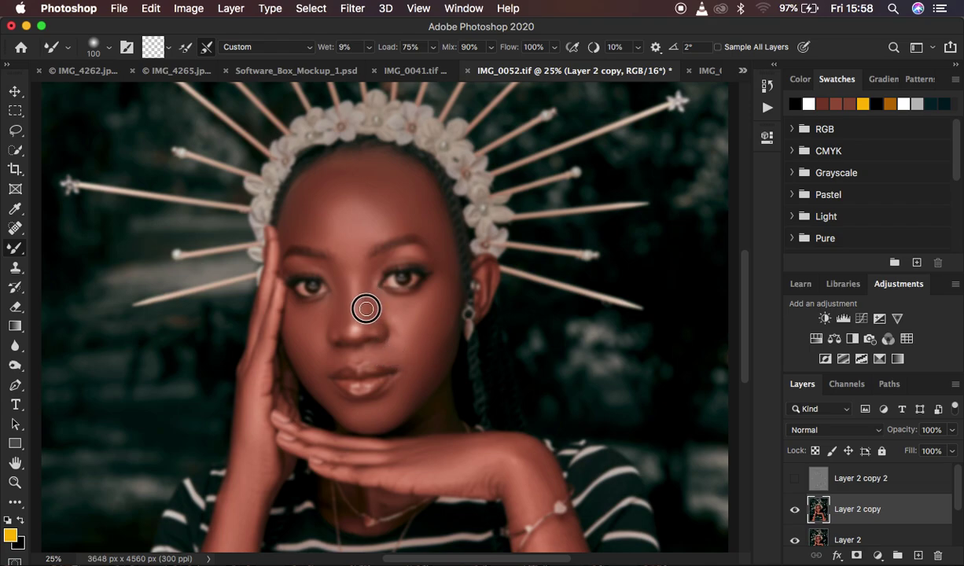
pyautogui.moveTo(366, 317); pyautogui.dragTo(357, 310)
pyautogui.moveTo(392, 255); pyautogui.dragTo(414, 254)
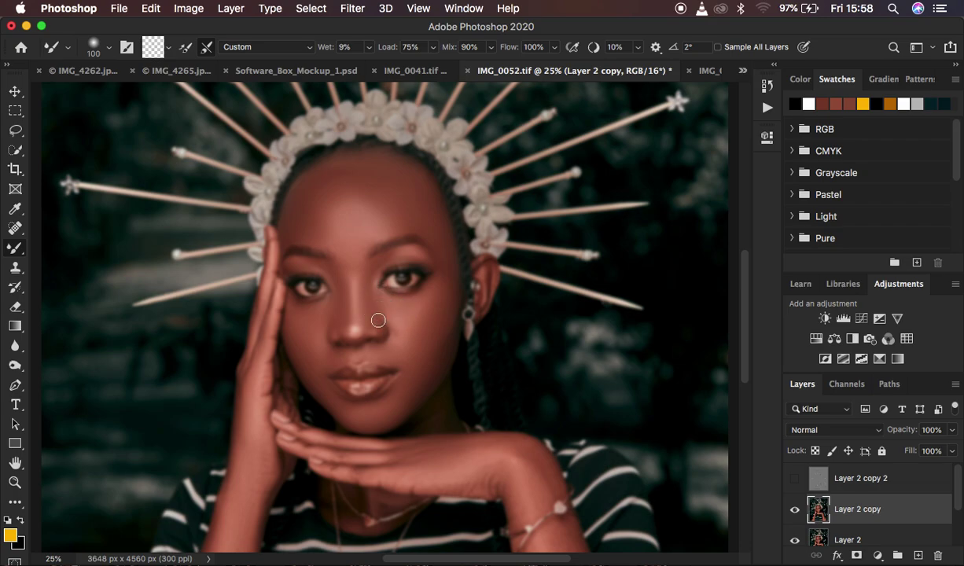
pyautogui.moveTo(376, 408); pyautogui.dragTo(351, 413)
# Smooth the tones on the horizontal hand and along the fingers of the upright hand with the Mixer Brush
pyautogui.moveTo(376, 460)
pyautogui.mouseDown()
pyautogui.moveTo(331, 445)
pyautogui.moveTo(395, 460)
pyautogui.moveTo(443, 449)
pyautogui.mouseUp()
pyautogui.press('[')
pyautogui.moveTo(287, 412); pyautogui.dragTo(325, 444)
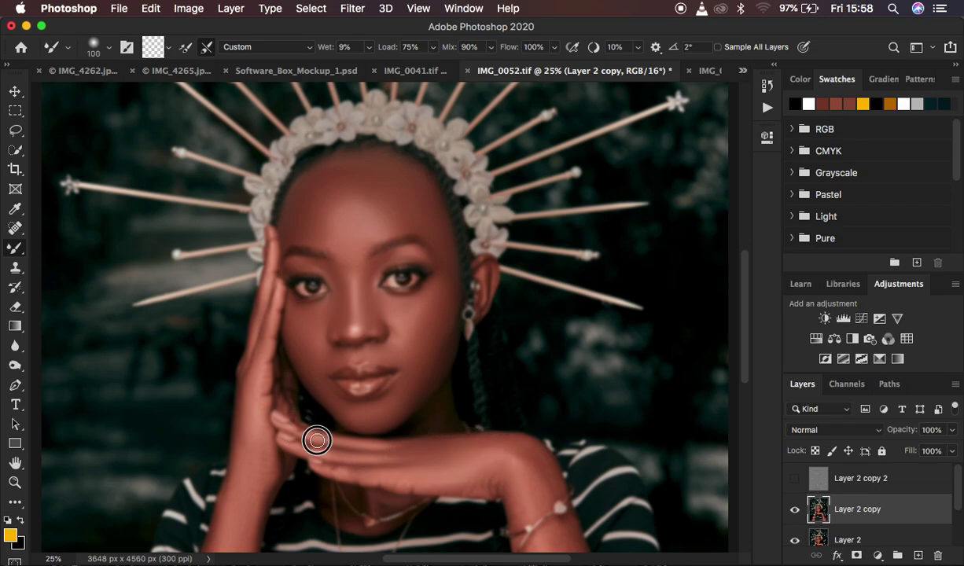
pyautogui.moveTo(253, 391)
pyautogui.mouseDown()
pyautogui.moveTo(263, 343)
pyautogui.moveTo(263, 285)
pyautogui.moveTo(259, 343)
pyautogui.mouseUp()
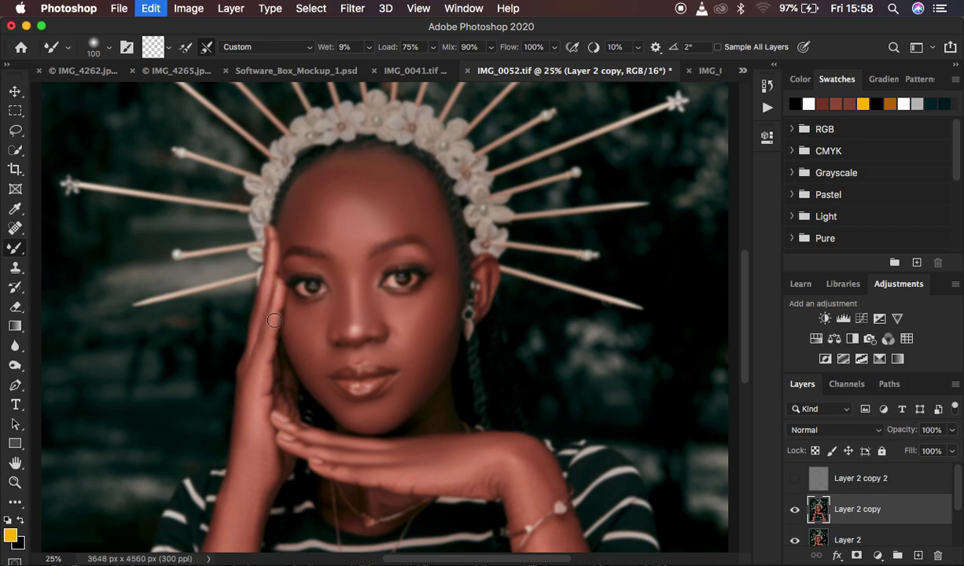
pyautogui.moveTo(269, 293); pyautogui.dragTo(270, 315)
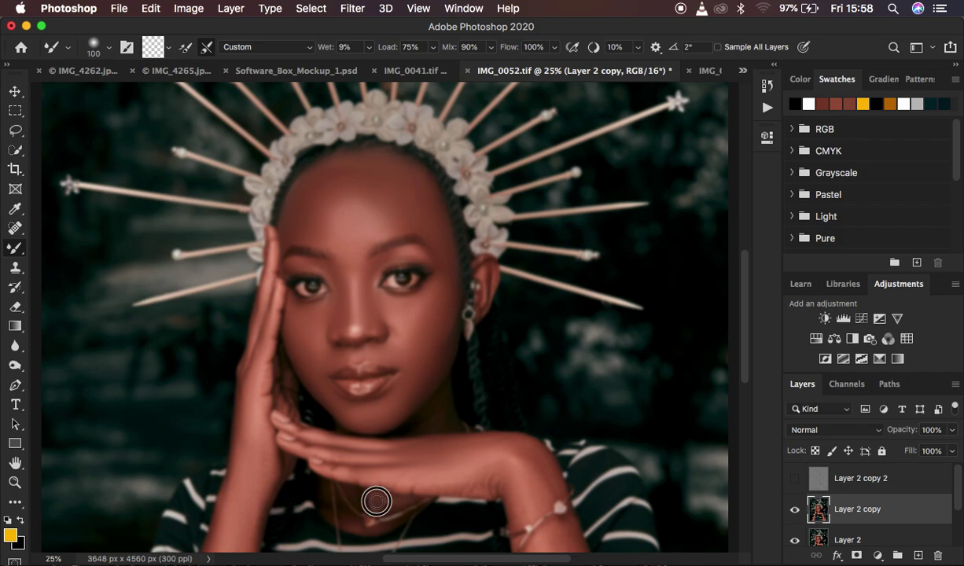
# Reduce the mixer brush to 70 and blend the skin on the neck around the necklace
pyautogui.press('super+plus')
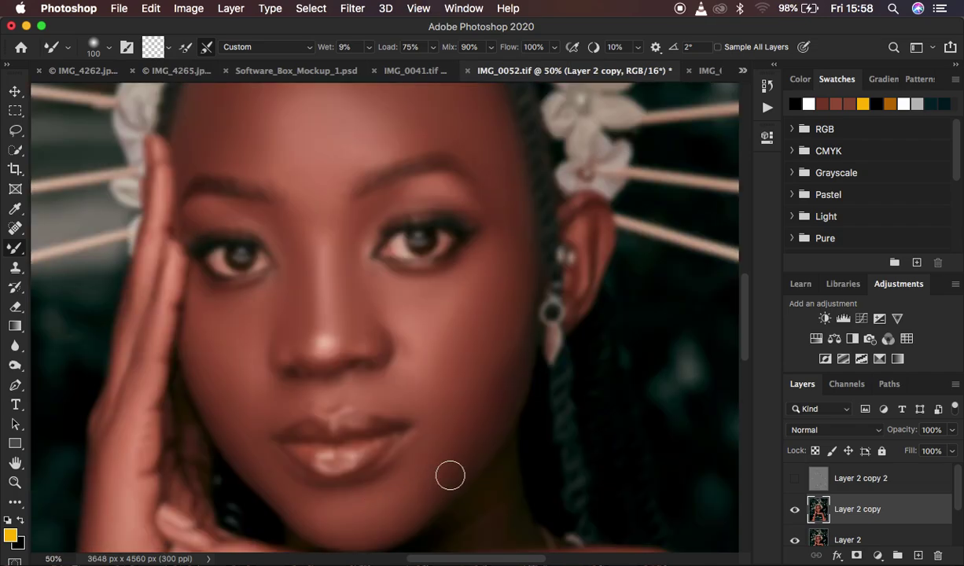
pyautogui.scroll(-5, 449, 474)
pyautogui.press('[')
pyautogui.press('[')
pyautogui.press('[')
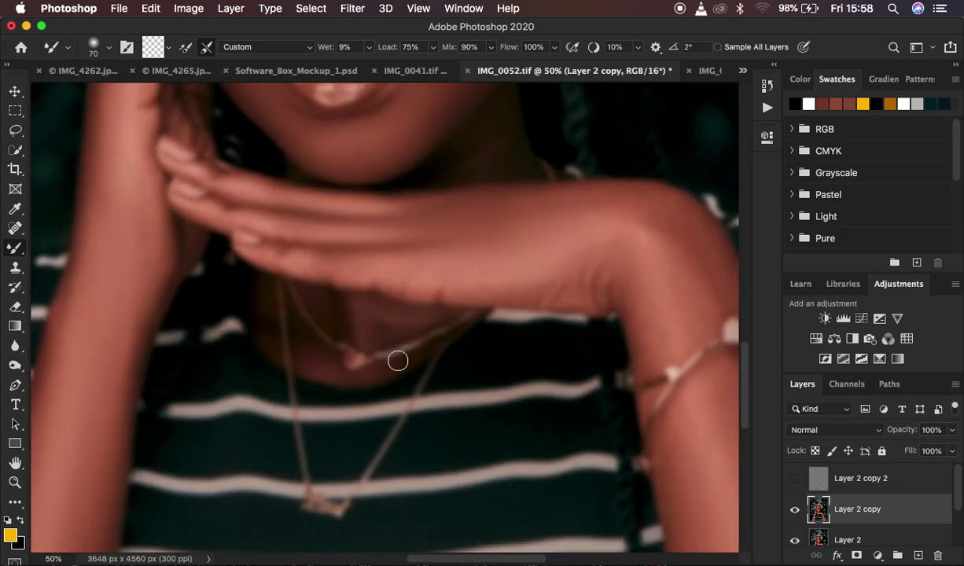
pyautogui.moveTo(374, 321)
pyautogui.mouseDown()
pyautogui.moveTo(379, 330)
pyautogui.moveTo(385, 318)
pyautogui.moveTo(381, 331)
pyautogui.moveTo(393, 321)
pyautogui.moveTo(369, 329)
pyautogui.mouseUp()
pyautogui.moveTo(305, 355); pyautogui.dragTo(313, 355)
pyautogui.moveTo(315, 308); pyautogui.dragTo(323, 314)
pyautogui.moveTo(276, 298); pyautogui.dragTo(274, 297)
# Blend the skin along the horizontal fingers and down the forearm of the upright hand with the Mixer Brush
pyautogui.moveTo(354, 253)
pyautogui.mouseDown()
pyautogui.moveTo(302, 264)
pyautogui.moveTo(273, 256)
pyautogui.moveTo(268, 250)
pyautogui.moveTo(293, 231)
pyautogui.moveTo(212, 188)
pyautogui.mouseUp()
pyautogui.moveTo(153, 226)
pyautogui.mouseDown()
pyautogui.moveTo(118, 161)
pyautogui.moveTo(140, 183)
pyautogui.moveTo(140, 219)
pyautogui.moveTo(111, 191)
pyautogui.moveTo(93, 248)
pyautogui.moveTo(110, 296)
pyautogui.moveTo(124, 299)
pyautogui.moveTo(79, 512)
pyautogui.mouseUp()
pyautogui.press('super+minus')
pyautogui.press('super+minus')
pyautogui.press('super+minus')
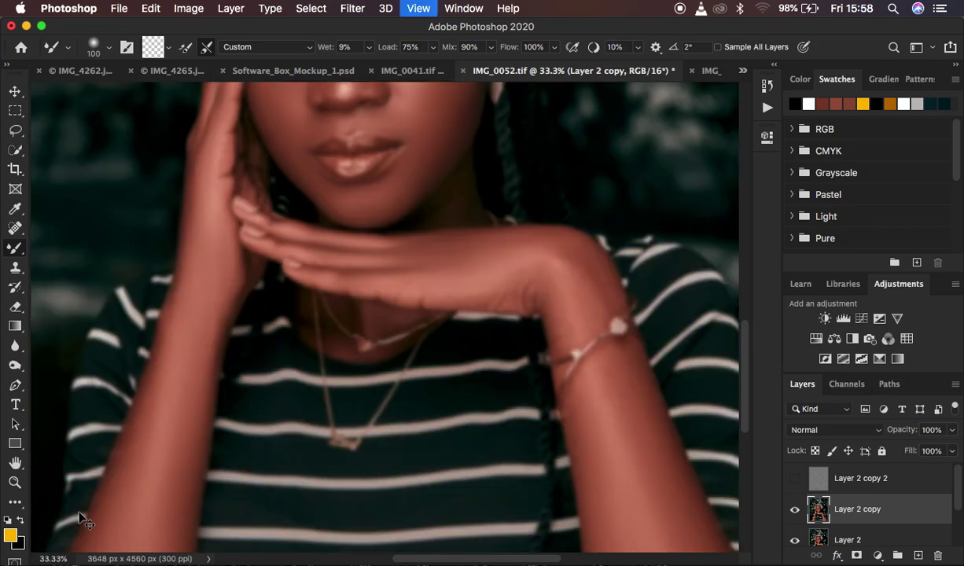
pyautogui.moveTo(248, 429)
pyautogui.mouseDown()
pyautogui.moveTo(219, 487)
pyautogui.moveTo(276, 358)
pyautogui.moveTo(287, 377)
pyautogui.moveTo(278, 481)
pyautogui.mouseUp()
# Smooth the forearm with the bracelet and its hand at brush size 175, and show Layer 2 copy 2 again
pyautogui.moveTo(507, 432)
pyautogui.mouseDown()
pyautogui.moveTo(497, 434)
pyautogui.moveTo(509, 451)
pyautogui.mouseUp()
pyautogui.moveTo(504, 337); pyautogui.dragTo(561, 474)
pyautogui.moveTo(480, 292); pyautogui.dragTo(462, 297)
pyautogui.moveTo(449, 299)
pyautogui.mouseDown()
pyautogui.moveTo(458, 306)
pyautogui.moveTo(400, 300)
pyautogui.mouseUp()
pyautogui.click(796, 479)
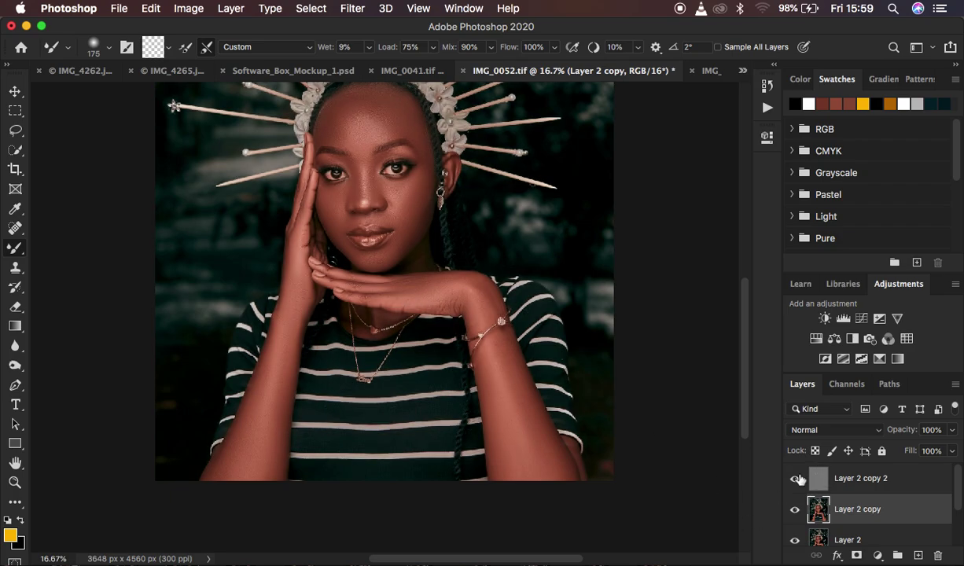
# Blend the forehead and both cheeks on Layer 2 copy again while the texture layer is shown
pyautogui.press('super+equal')
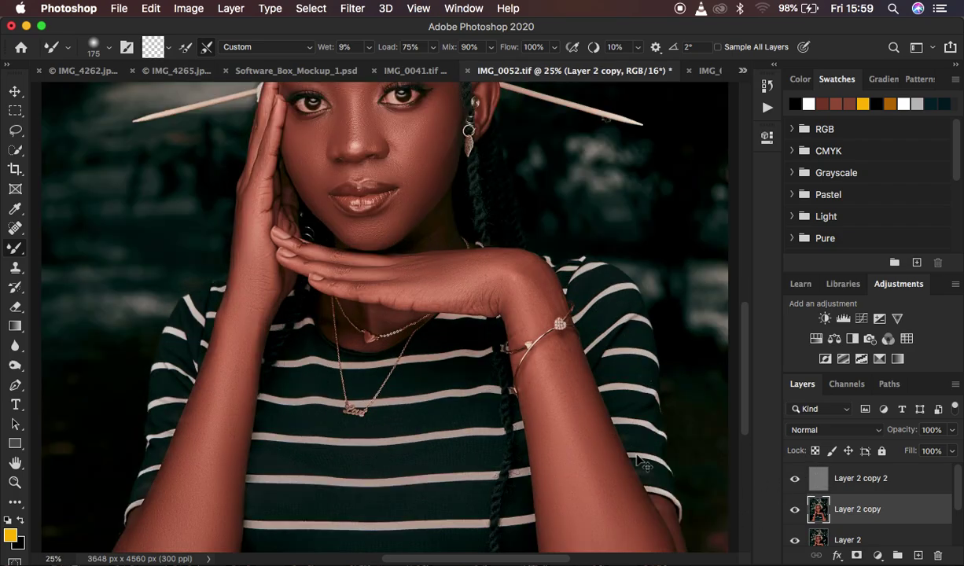
pyautogui.press('super+minus')
pyautogui.press('super+minus')
pyautogui.press('super+minus')
pyautogui.press('super+equal')
pyautogui.press('super+equal')
pyautogui.press('super+equal')
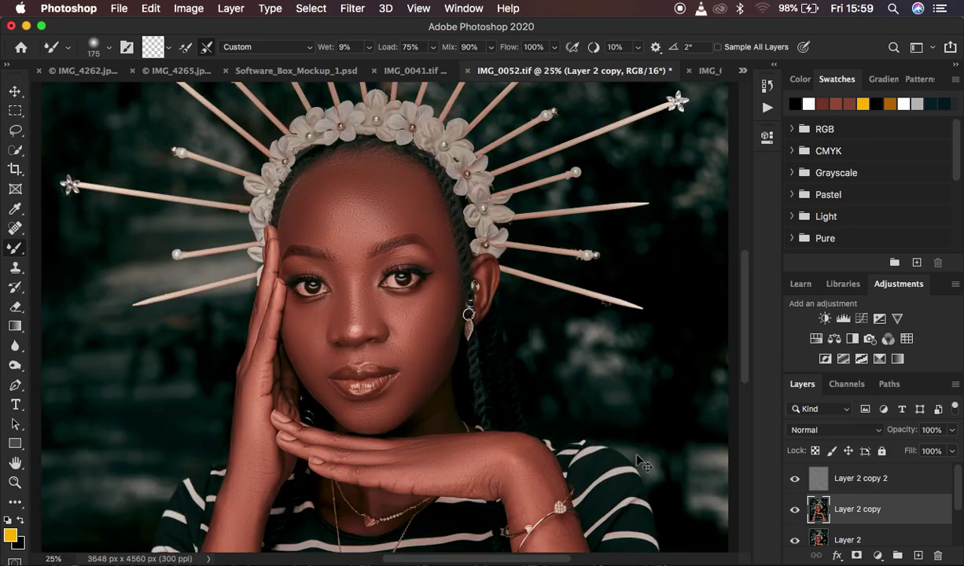
pyautogui.moveTo(361, 183)
pyautogui.mouseDown()
pyautogui.moveTo(376, 193)
pyautogui.moveTo(381, 216)
pyautogui.moveTo(413, 215)
pyautogui.moveTo(436, 233)
pyautogui.moveTo(450, 283)
pyautogui.mouseUp()
pyautogui.moveTo(301, 341); pyautogui.dragTo(297, 338)
# Group Layer 2 copy 2, Layer 2 copy and Layer 2 together and name the group fs2
pyautogui.scroll(-5, 922, 505)
pyautogui.scroll(2, 922, 505)
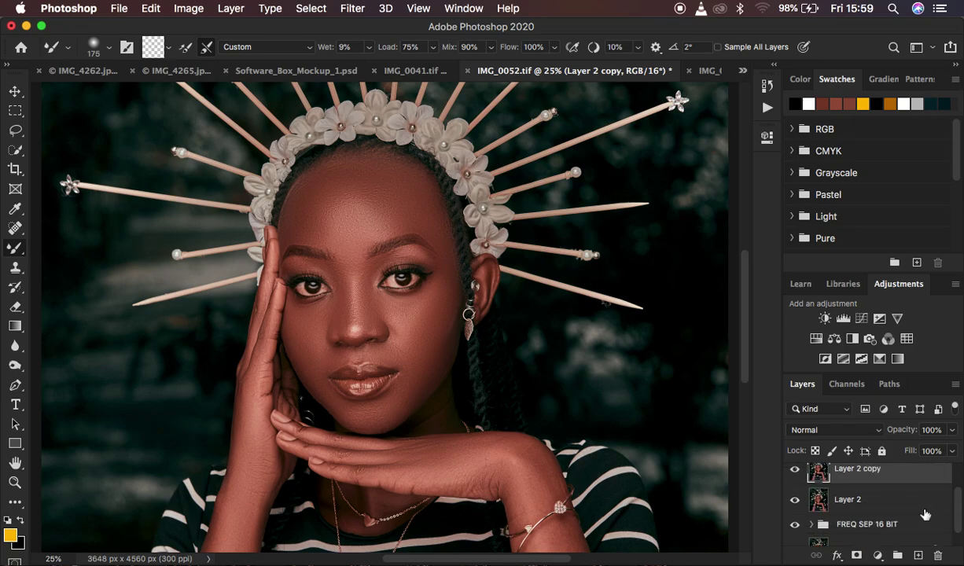
pyautogui.press('super+j')
pyautogui.keyDown('shift'); pyautogui.click(910, 479); pyautogui.keyUp('shift')
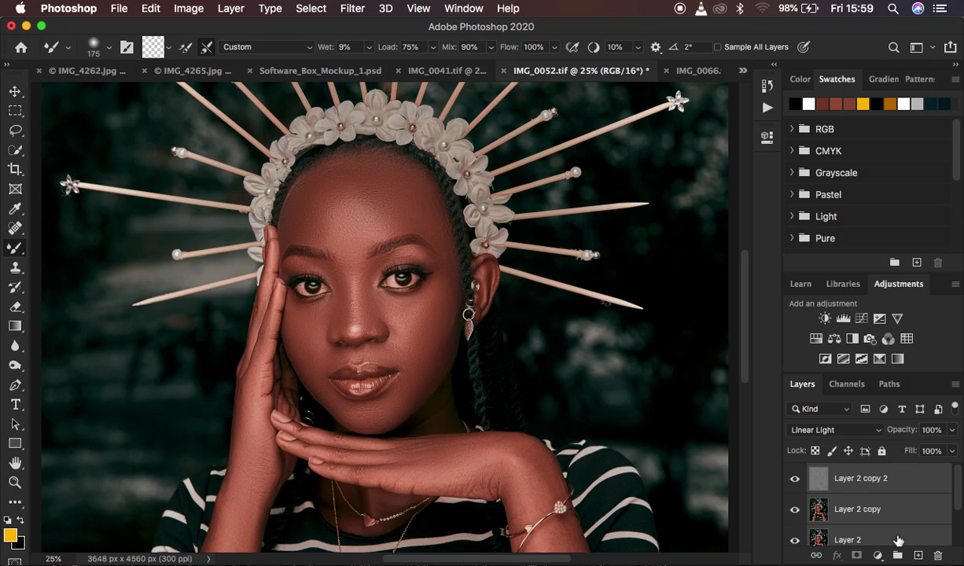
pyautogui.press('super+g')
pyautogui.doubleClick(846, 472)
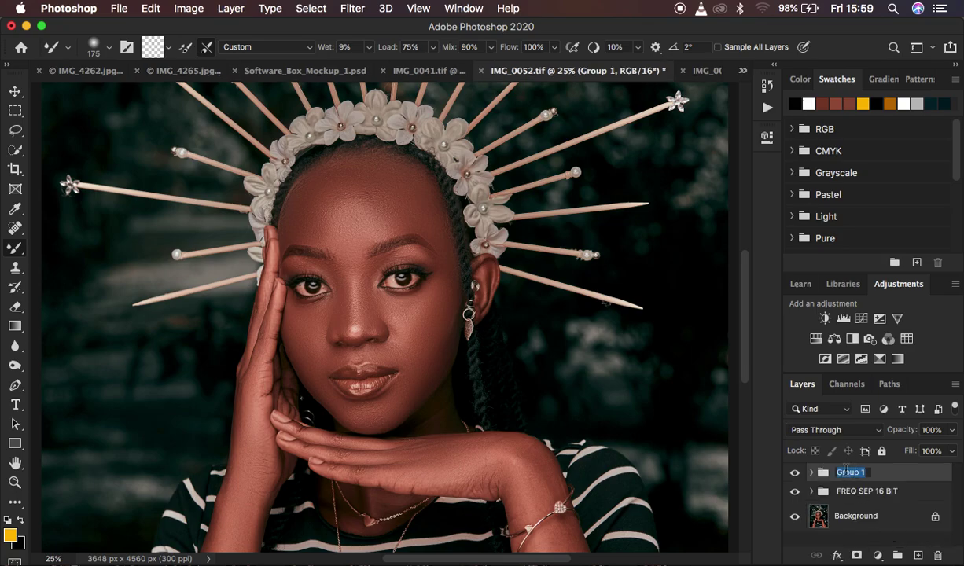
pyautogui.write('fs2')
pyautogui.press('Return')
# Toggle the visibility of the fs2 group to compare the skin with and without the smoothing
pyautogui.click(797, 472)
pyautogui.click(796, 473)
pyautogui.click(797, 473)
pyautogui.click(796, 473)
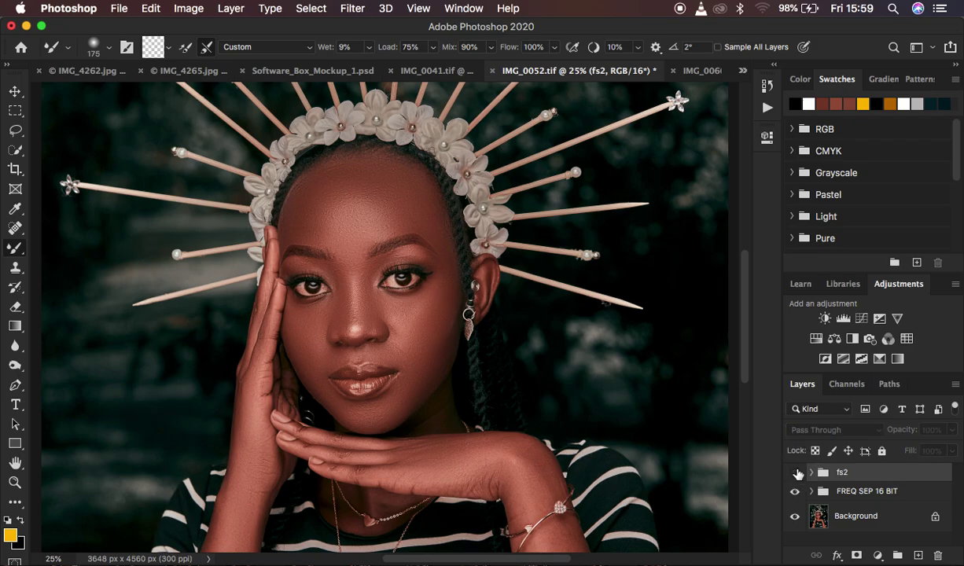
pyautogui.click(797, 472)
# Blend the forehead on Layer 2 copy inside the fs2 group with the Mixer Brush at size 300
pyautogui.click(811, 473)
pyautogui.click(794, 475)
pyautogui.click(833, 527)
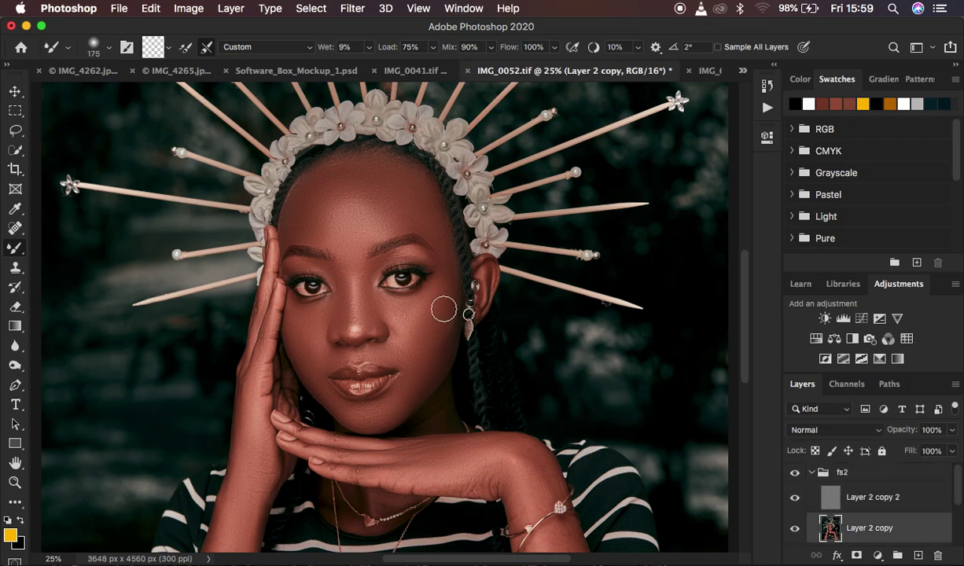
pyautogui.press(']')
pyautogui.press(']')
pyautogui.press(']')
pyautogui.moveTo(349, 182)
pyautogui.mouseDown()
pyautogui.moveTo(382, 194)
pyautogui.moveTo(349, 188)
pyautogui.moveTo(384, 218)
pyautogui.mouseUp()
pyautogui.moveTo(323, 209)
pyautogui.mouseDown()
pyautogui.moveTo(359, 184)
pyautogui.moveTo(374, 191)
pyautogui.mouseUp()
pyautogui.click(811, 472)
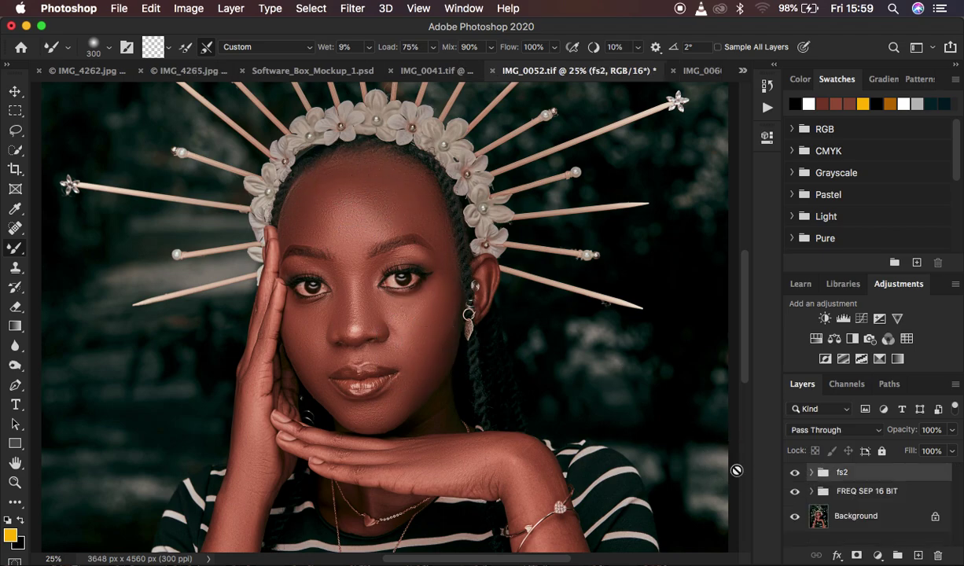
# Copy the color adjustment layers from IMG_0041.tif to the top of the IMG_0052.tif layer stack
pyautogui.press('super+minus')
pyautogui.press('super+minus')
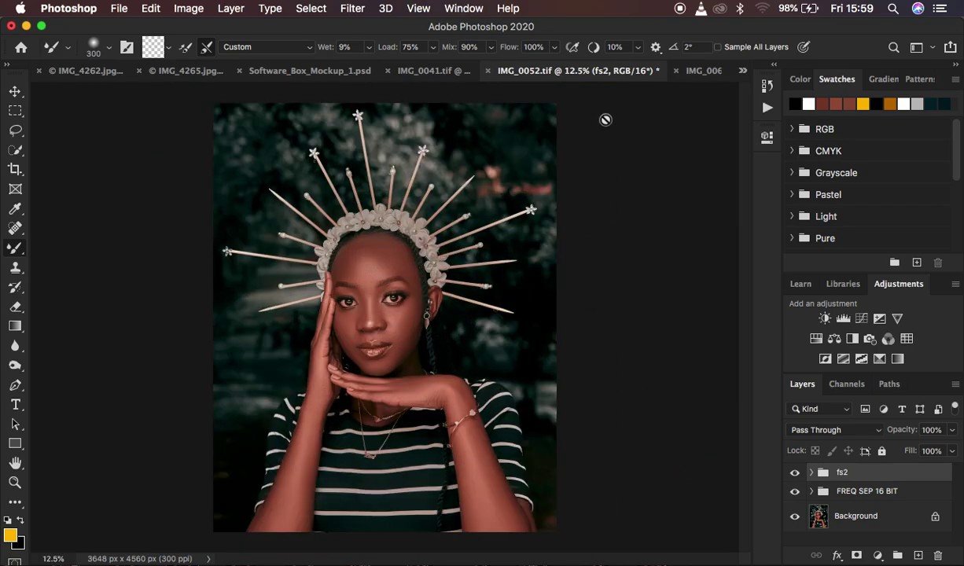
pyautogui.click(441, 76)
pyautogui.moveTo(891, 525); pyautogui.dragTo(466, 244)
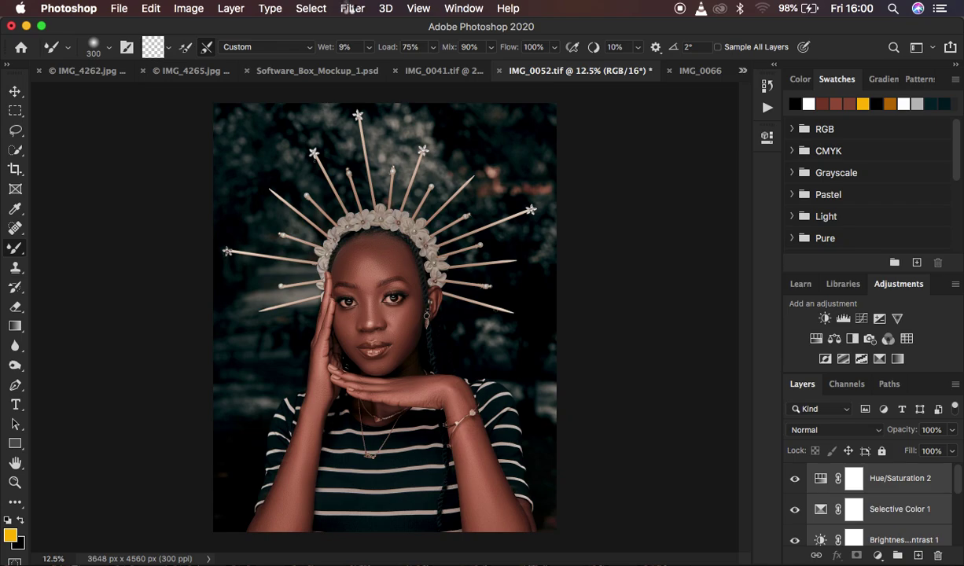
# Stamp all visible layers into a new top layer and load the aamajorie.xmp settings for it in the Camera Raw Filter
pyautogui.press('super+alt+shift+e')
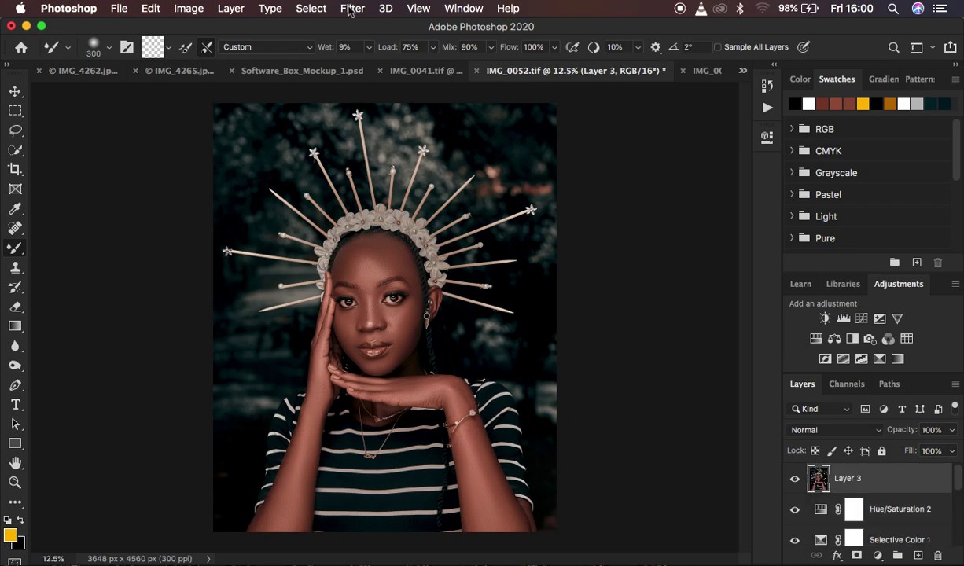
pyautogui.click(350, 11)
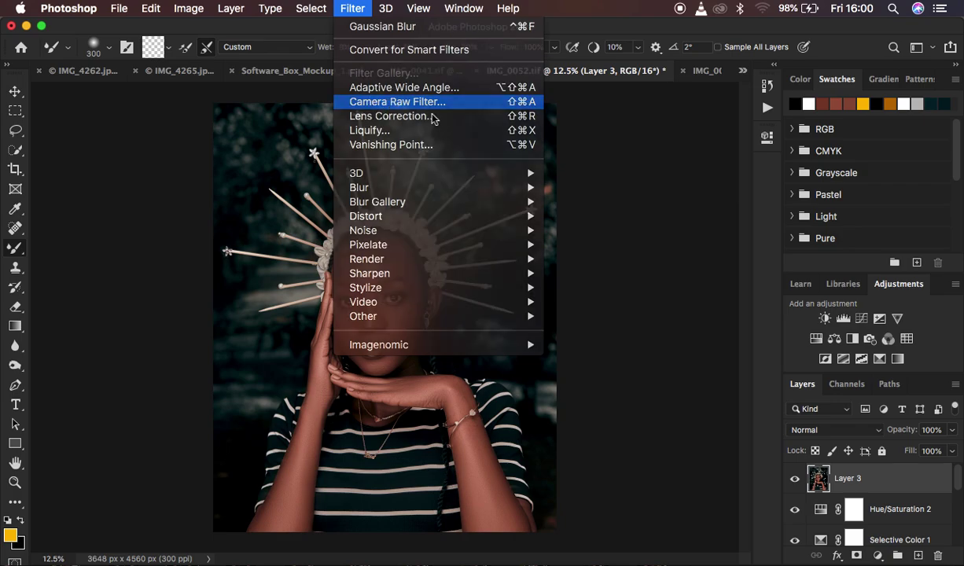
pyautogui.click(401, 99)
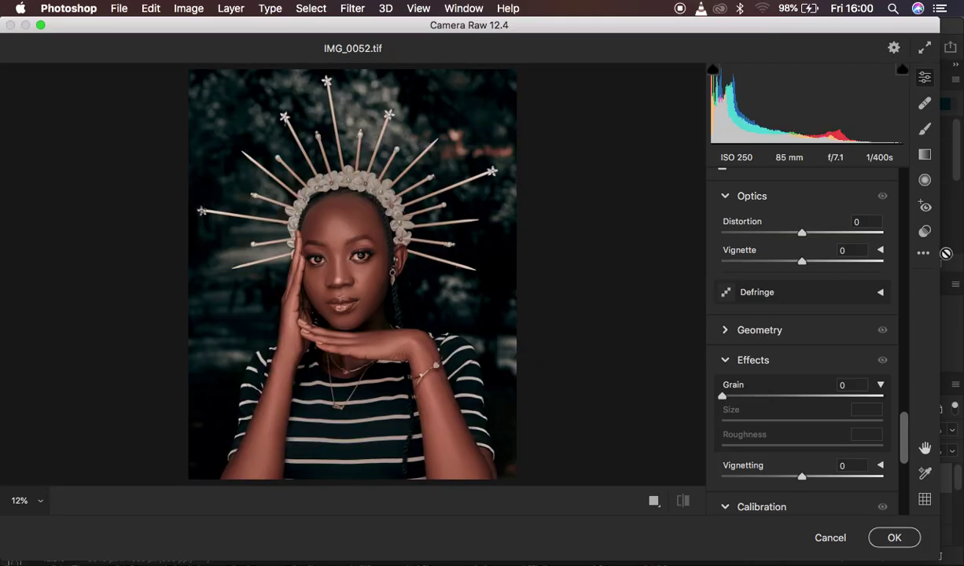
pyautogui.click(924, 254)
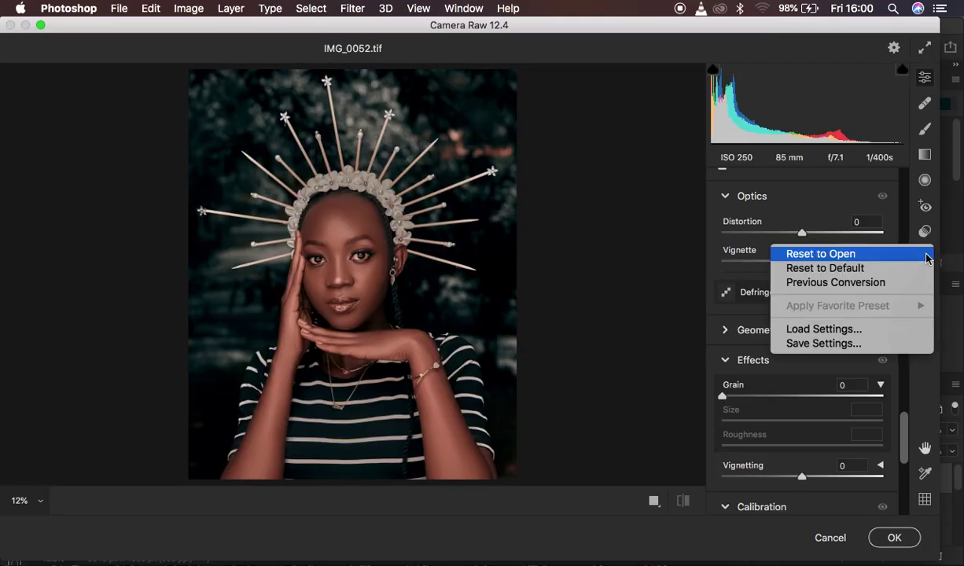
pyautogui.click(840, 331)
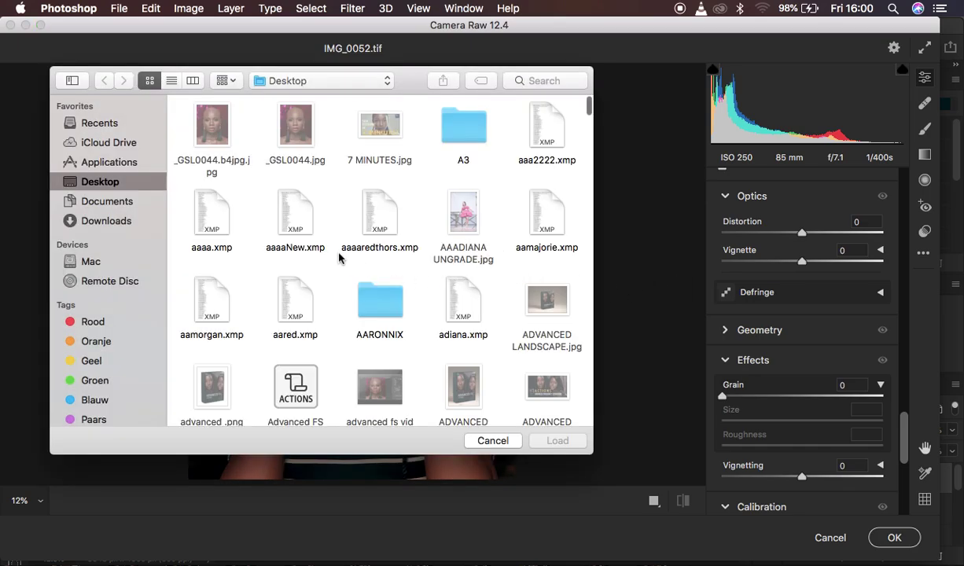
pyautogui.click(523, 240)
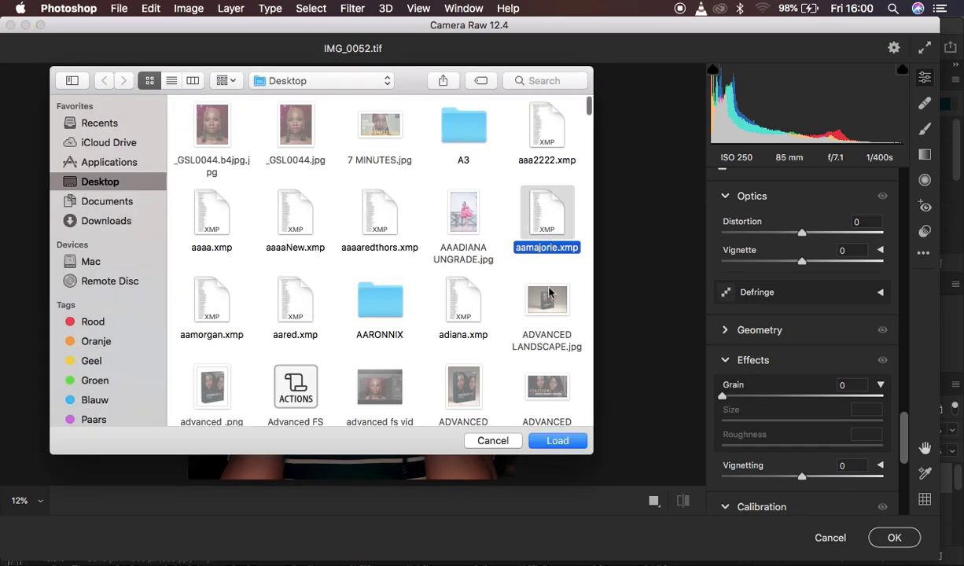
pyautogui.click(562, 441)
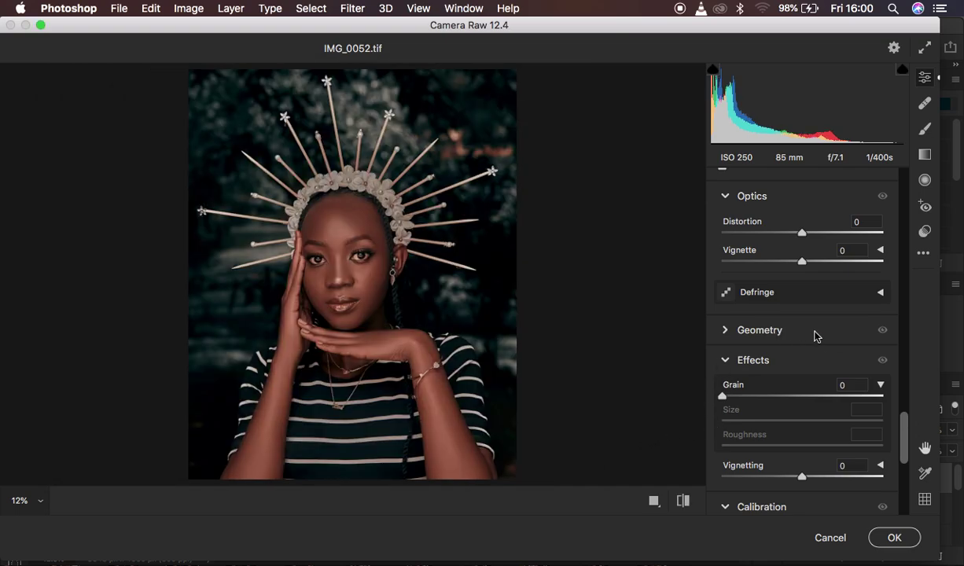
# Set the Camera Raw Shadows to +9 and apply the filter to the stamped layer
pyautogui.scroll(15, 826, 341)
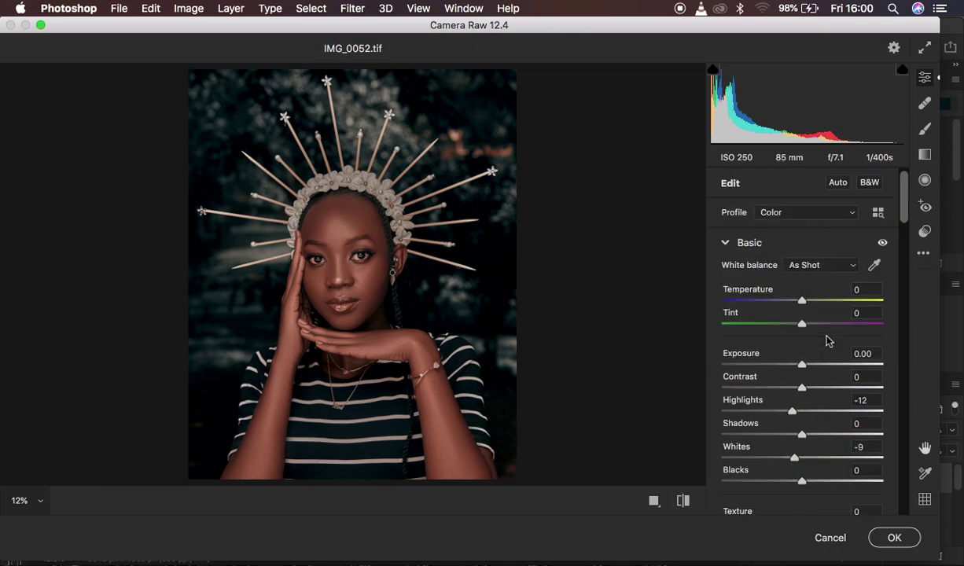
pyautogui.moveTo(802, 434); pyautogui.dragTo(810, 436)
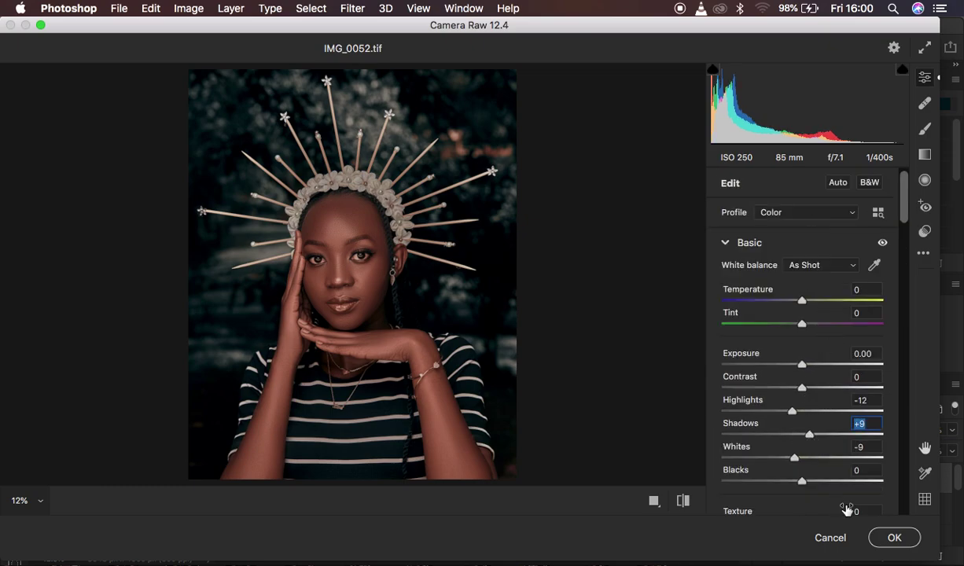
pyautogui.click(880, 536)
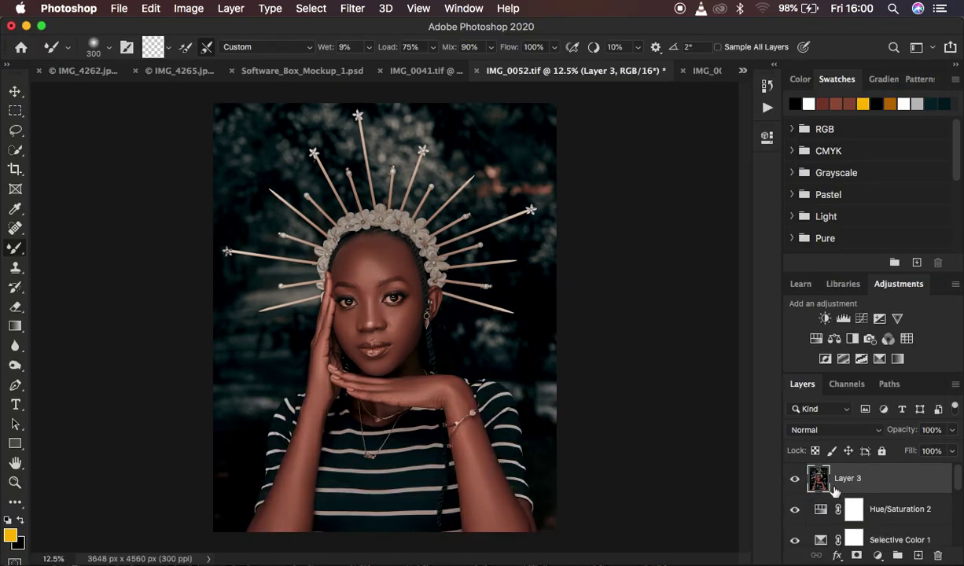
# Add a Hue/Saturation adjustment layer above Layer 3 with Saturation -97 and invert its mask to black
pyautogui.click(877, 556)
pyautogui.click(868, 418)
pyautogui.moveTo(562, 261); pyautogui.dragTo(554, 265)
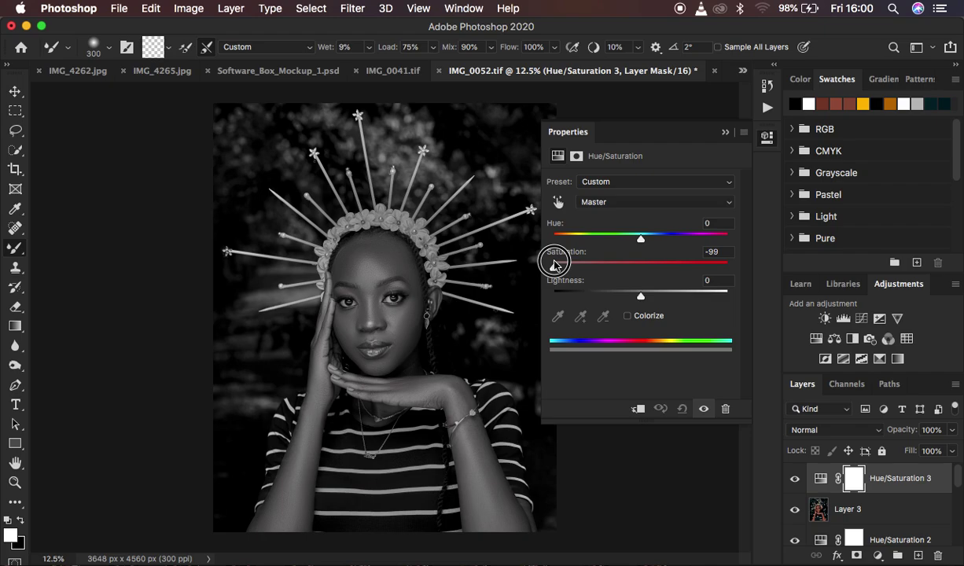
pyautogui.moveTo(554, 268); pyautogui.dragTo(556, 269)
pyautogui.press('super+i')
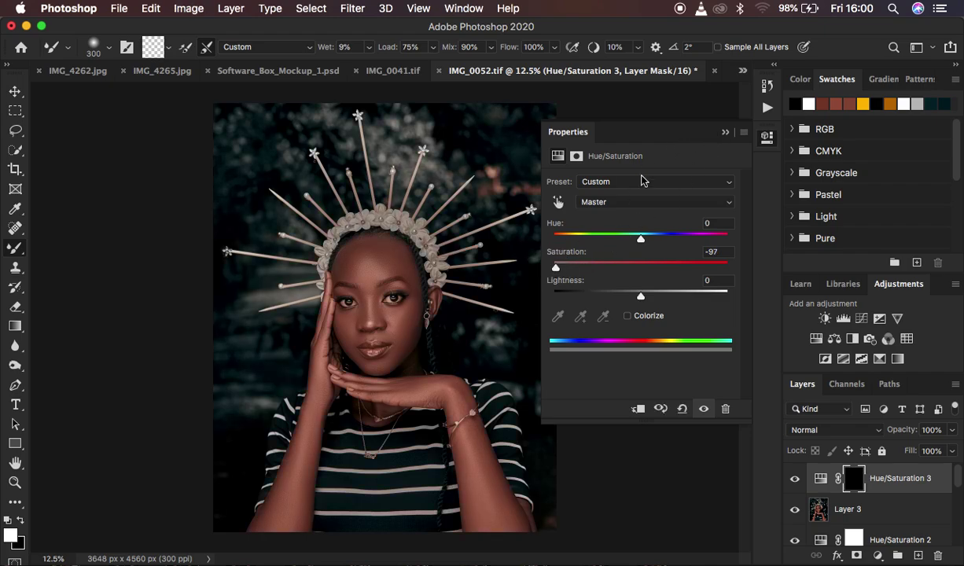
pyautogui.click(724, 133)
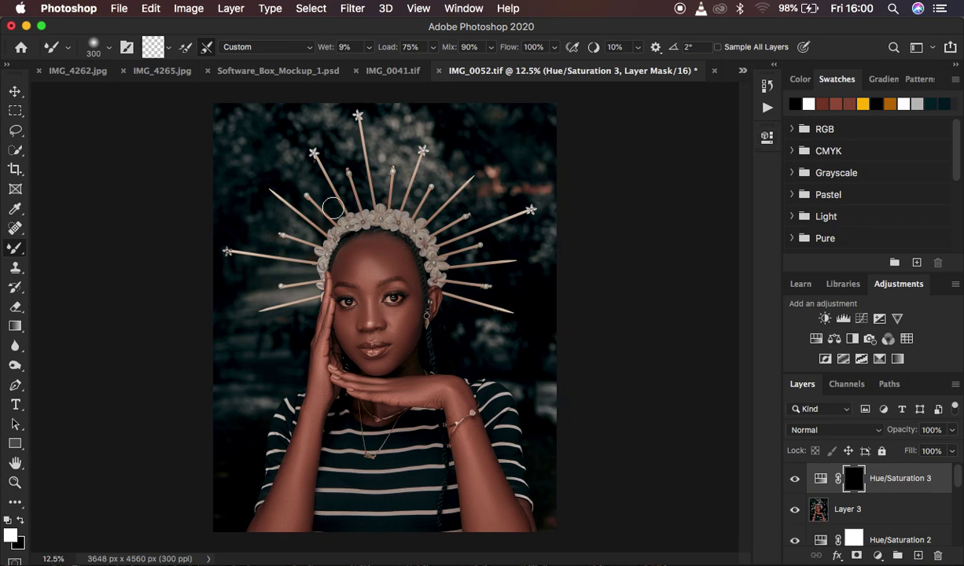
# Switch from the Mixer Brush to the Brush tool and lower its hardness for painting on the mask around the eyes
pyautogui.rightClick(17, 244)
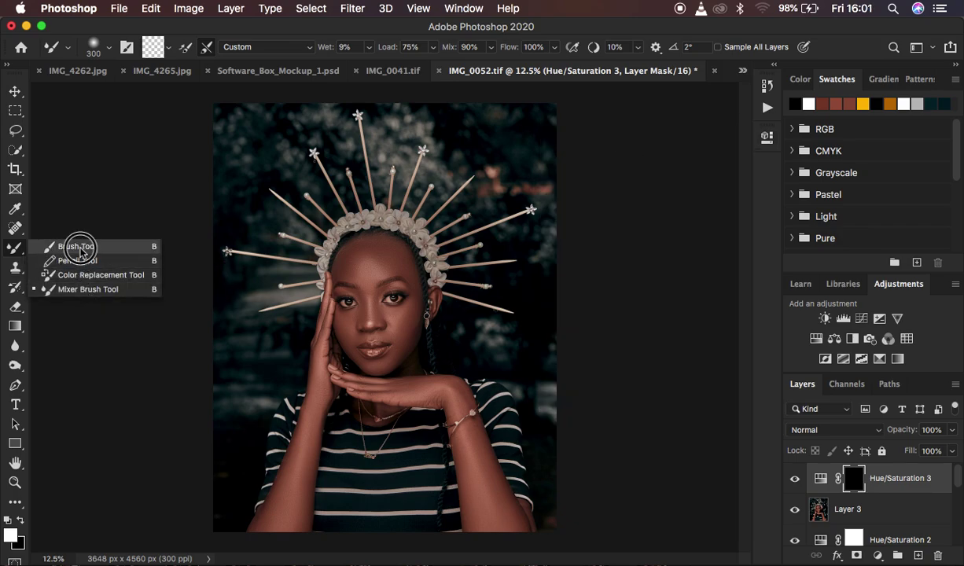
pyautogui.click(76, 247)
pyautogui.press('super+plus')
pyautogui.press('super+plus')
pyautogui.press('super+plus')
pyautogui.press('super+plus')
pyautogui.press('super+plus')
pyautogui.press('super+plus')
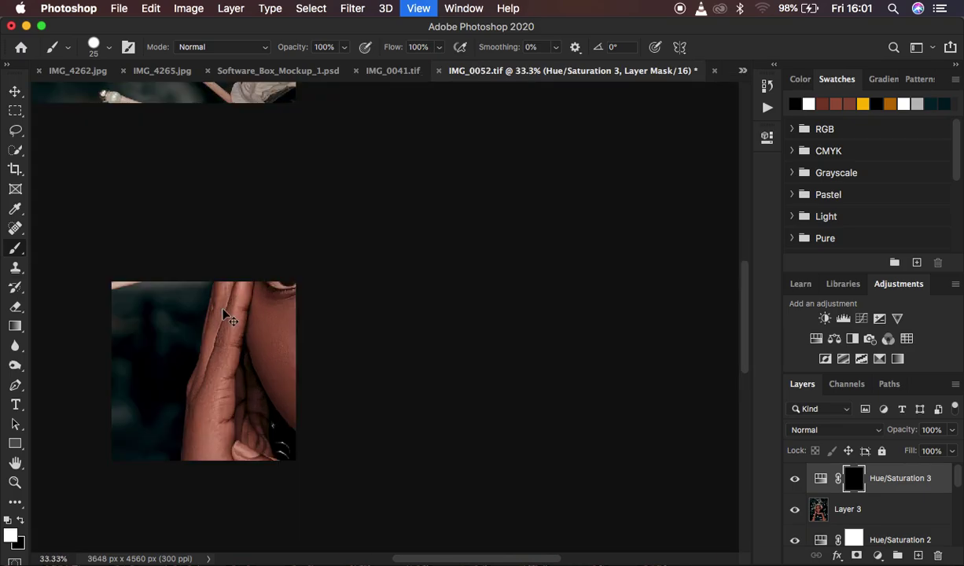
pyautogui.scroll(10, 456, 197)
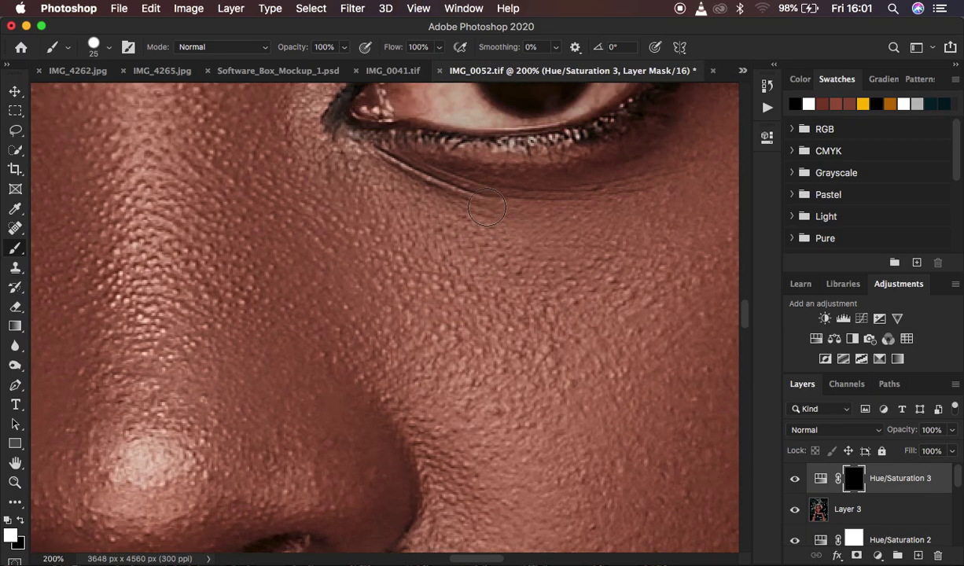
pyautogui.press('[')
pyautogui.press('[')
pyautogui.press('[')
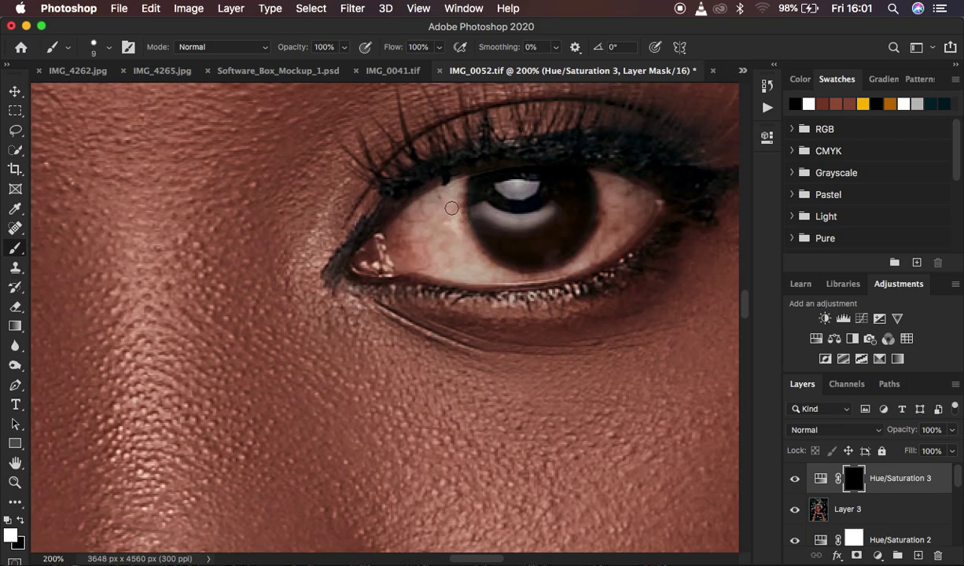
pyautogui.click(68, 49)
pyautogui.click(109, 49)
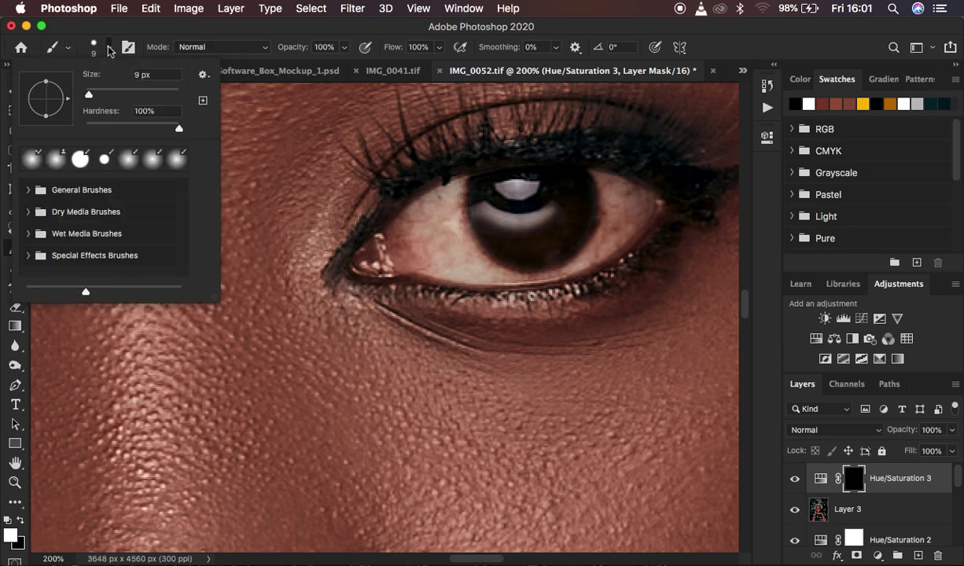
pyautogui.moveTo(125, 126); pyautogui.dragTo(77, 122)
pyautogui.click(109, 52)
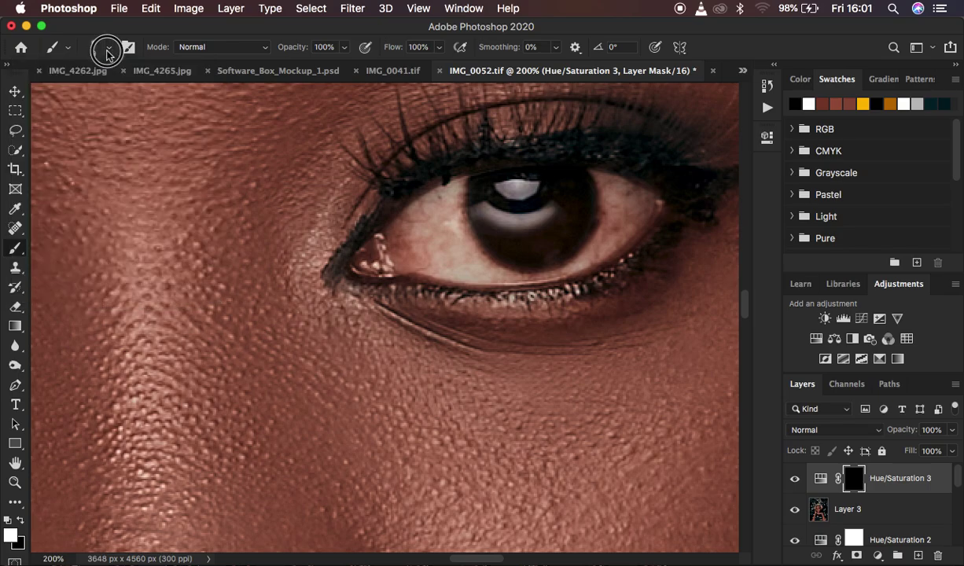
# Paint white on the Hue/Saturation mask over both eyes with a soft brush of size 30 to desaturate them
pyautogui.press(']')
pyautogui.press(']')
pyautogui.press(']')
pyautogui.press(']')
pyautogui.press(']')
pyautogui.click(445, 205)
pyautogui.moveTo(445, 204)
pyautogui.mouseDown()
pyautogui.moveTo(452, 242)
pyautogui.moveTo(433, 217)
pyautogui.moveTo(417, 221)
pyautogui.moveTo(454, 252)
pyautogui.moveTo(447, 212)
pyautogui.moveTo(431, 246)
pyautogui.moveTo(415, 222)
pyautogui.moveTo(438, 247)
pyautogui.moveTo(425, 260)
pyautogui.moveTo(416, 233)
pyautogui.moveTo(514, 268)
pyautogui.moveTo(573, 249)
pyautogui.moveTo(606, 213)
pyautogui.moveTo(605, 183)
pyautogui.moveTo(605, 225)
pyautogui.moveTo(601, 180)
pyautogui.moveTo(631, 196)
pyautogui.moveTo(600, 239)
pyautogui.moveTo(563, 257)
pyautogui.moveTo(520, 260)
pyautogui.moveTo(469, 252)
pyautogui.moveTo(474, 221)
pyautogui.moveTo(537, 221)
pyautogui.moveTo(532, 179)
pyautogui.moveTo(466, 180)
pyautogui.moveTo(453, 203)
pyautogui.moveTo(481, 188)
pyautogui.mouseUp()
pyautogui.hscroll(-10, 191, 264)
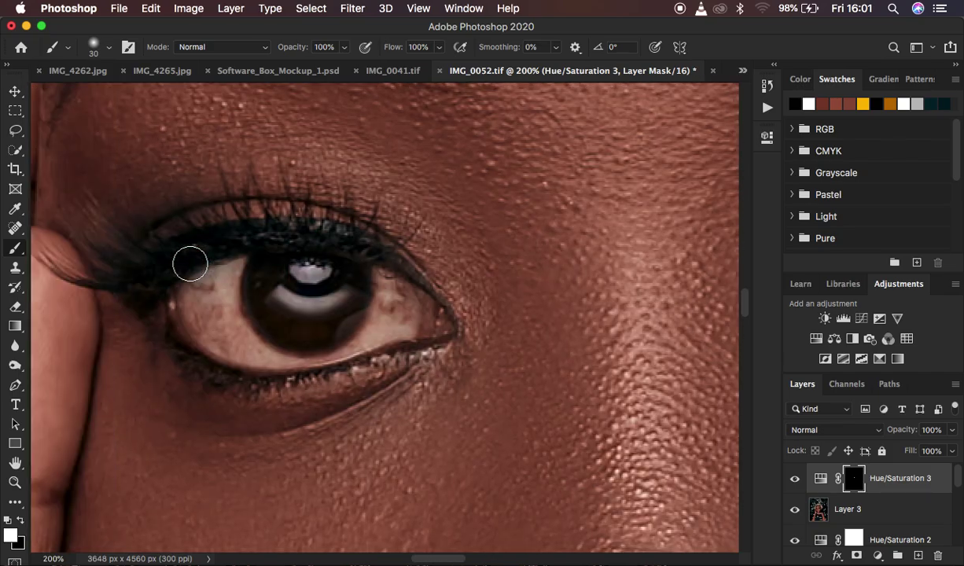
pyautogui.moveTo(446, 281)
pyautogui.mouseDown()
pyautogui.moveTo(452, 308)
pyautogui.moveTo(469, 269)
pyautogui.moveTo(477, 331)
pyautogui.moveTo(437, 304)
pyautogui.moveTo(477, 347)
pyautogui.moveTo(498, 348)
pyautogui.moveTo(456, 315)
pyautogui.moveTo(467, 256)
pyautogui.moveTo(461, 317)
pyautogui.moveTo(499, 339)
pyautogui.moveTo(543, 348)
pyautogui.moveTo(582, 337)
pyautogui.moveTo(606, 284)
pyautogui.moveTo(604, 326)
pyautogui.moveTo(607, 294)
pyautogui.moveTo(632, 310)
pyautogui.moveTo(627, 301)
pyautogui.moveTo(558, 344)
pyautogui.moveTo(485, 345)
pyautogui.moveTo(432, 309)
pyautogui.moveTo(447, 283)
pyautogui.moveTo(464, 312)
pyautogui.moveTo(474, 302)
pyautogui.moveTo(549, 318)
pyautogui.moveTo(533, 305)
pyautogui.moveTo(548, 275)
pyautogui.moveTo(589, 272)
pyautogui.moveTo(610, 296)
pyautogui.moveTo(613, 306)
pyautogui.moveTo(532, 331)
pyautogui.moveTo(471, 321)
pyautogui.moveTo(438, 291)
pyautogui.moveTo(472, 321)
pyautogui.moveTo(455, 311)
pyautogui.moveTo(458, 283)
pyautogui.moveTo(619, 296)
pyautogui.mouseUp()
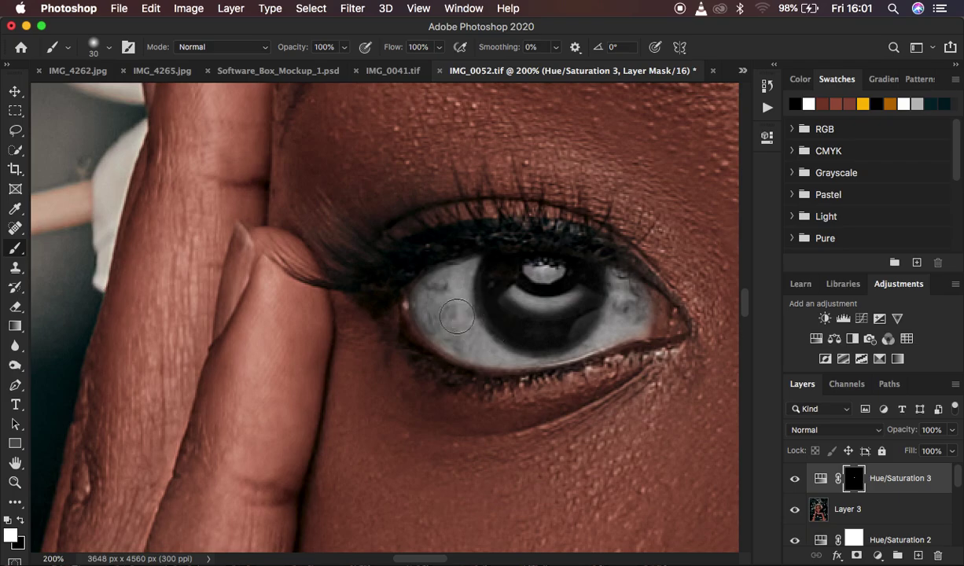
# Add a Curves adjustment layer above the eye-desaturating Hue/Saturation 3 layer
pyautogui.press('super+1')
pyautogui.press('super+minus')
pyautogui.press('super+minus')
pyautogui.press('super+minus')
pyautogui.press('super+minus')
pyautogui.press('super+minus')
pyautogui.press('super+minus')
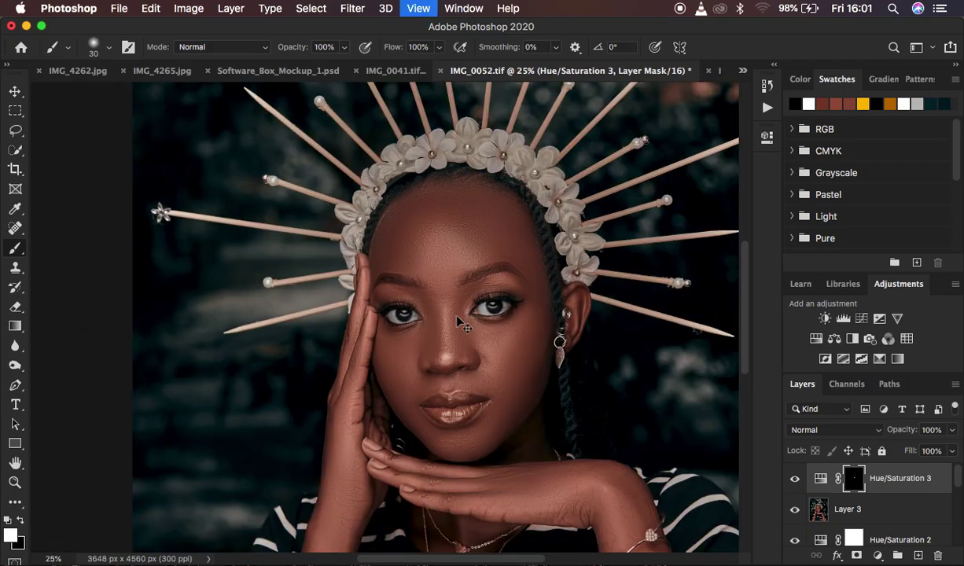
pyautogui.press('super+minus')
pyautogui.press('super+plus')
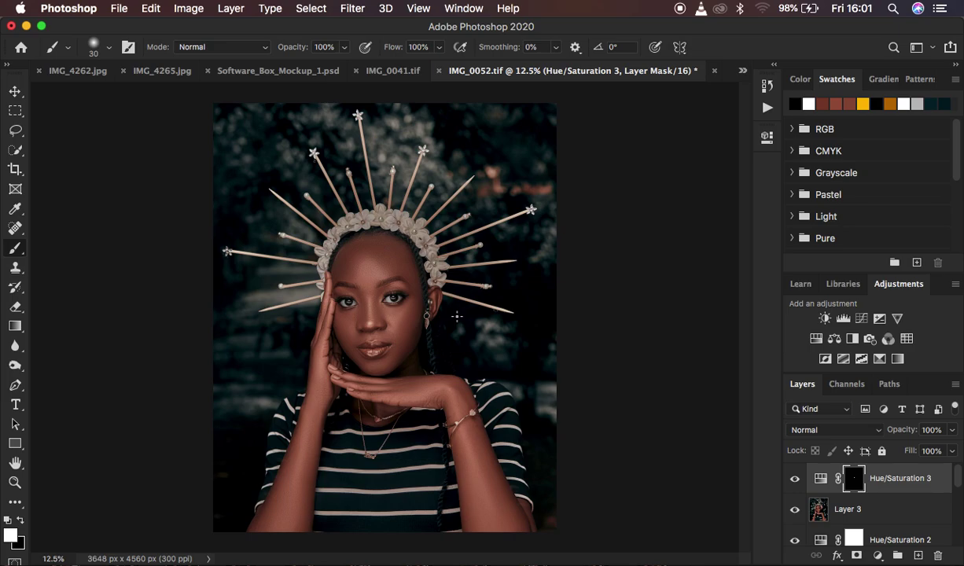
pyautogui.click(878, 554)
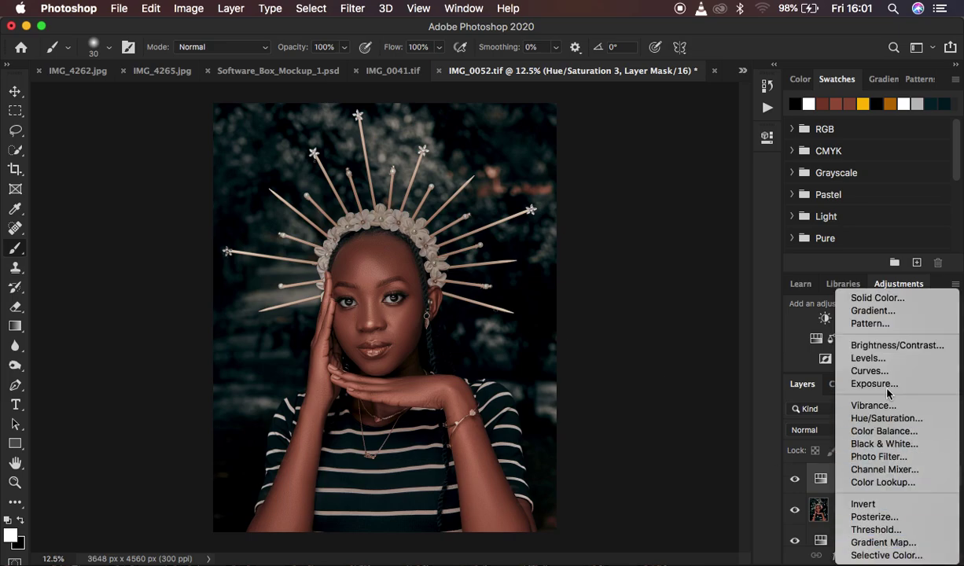
pyautogui.click(696, 327)
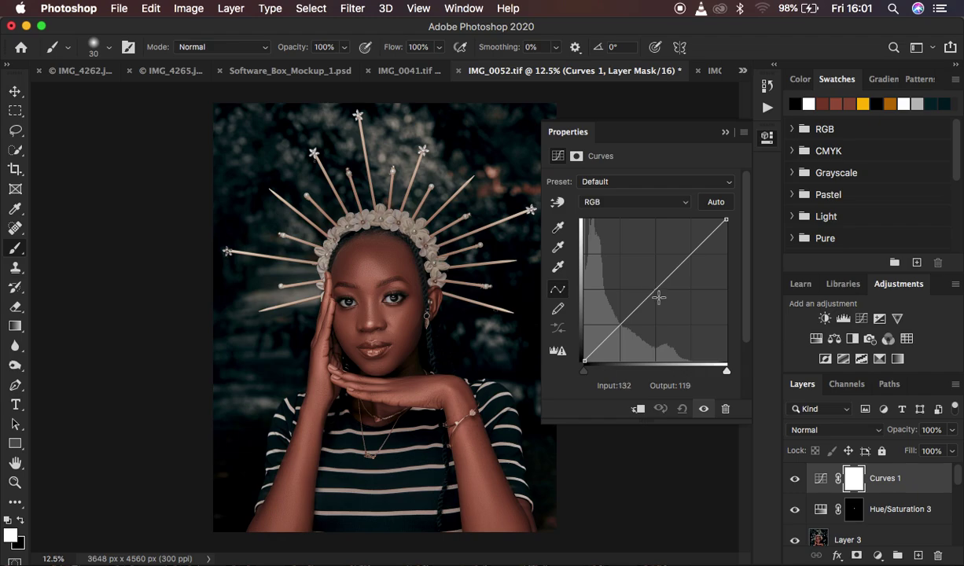
# Limit the Curves mask to the skin with Color Range at Fuzziness 64, and pull the curve's midtones slightly down
pyautogui.click(312, 7)
pyautogui.click(362, 162)
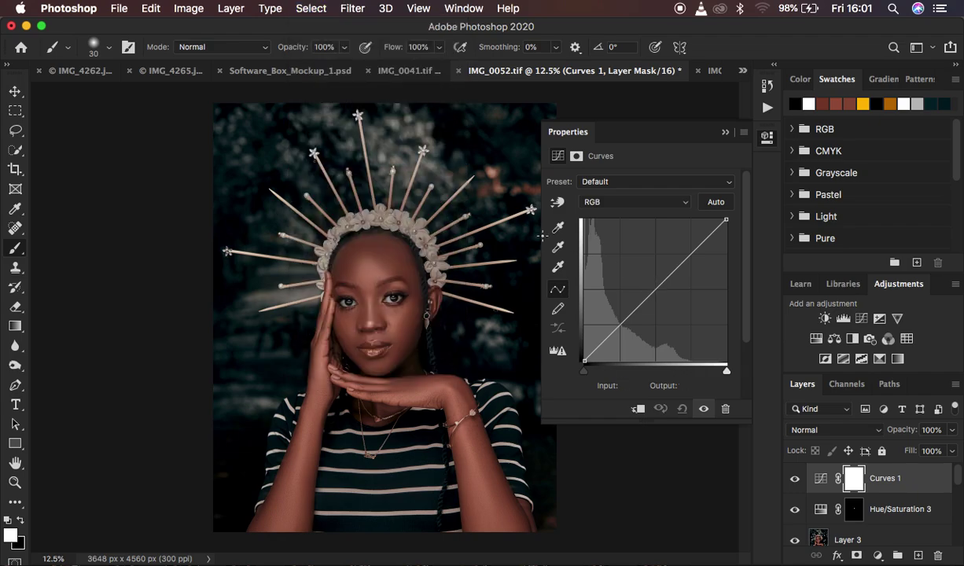
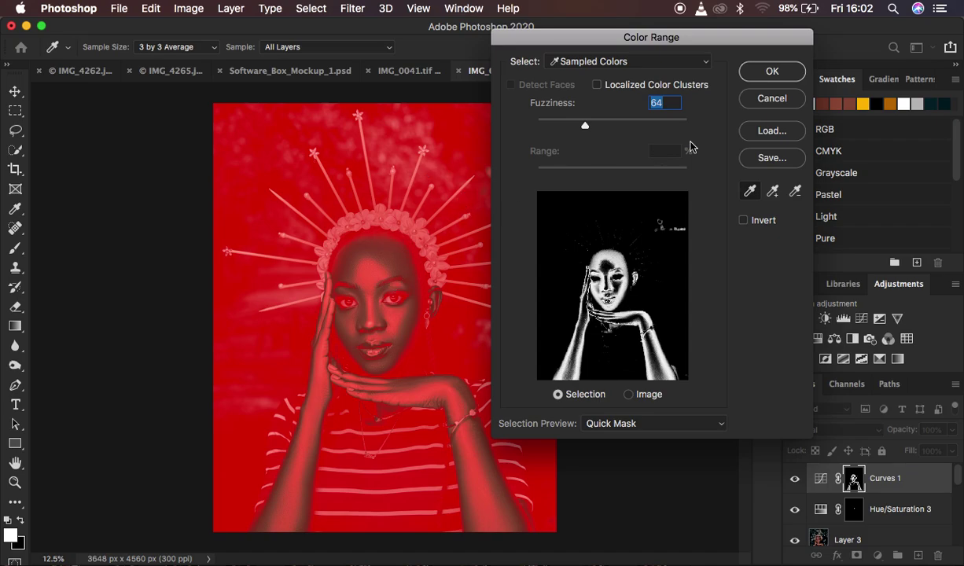
pyautogui.click(767, 71)
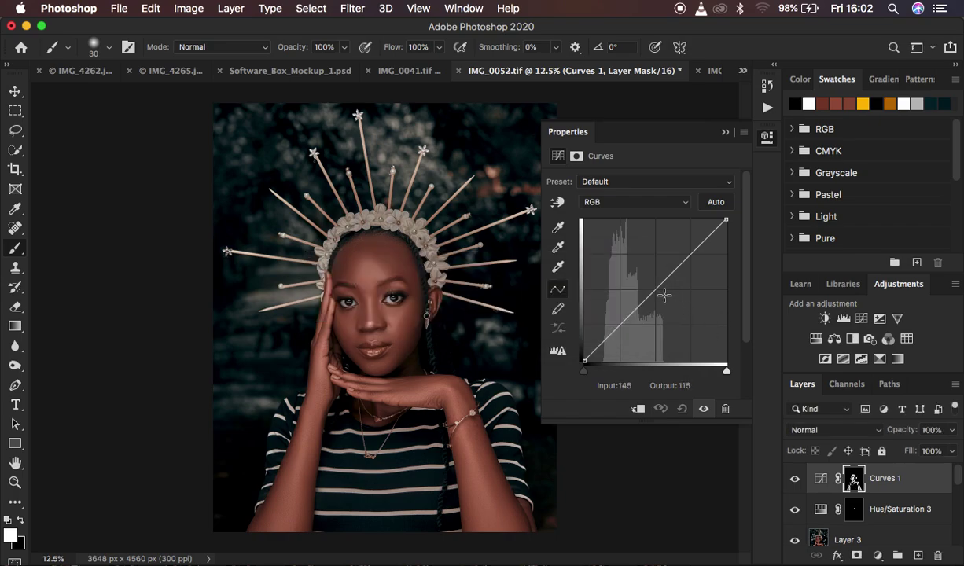
pyautogui.moveTo(655, 289); pyautogui.dragTo(657, 294)
pyautogui.click(725, 132)
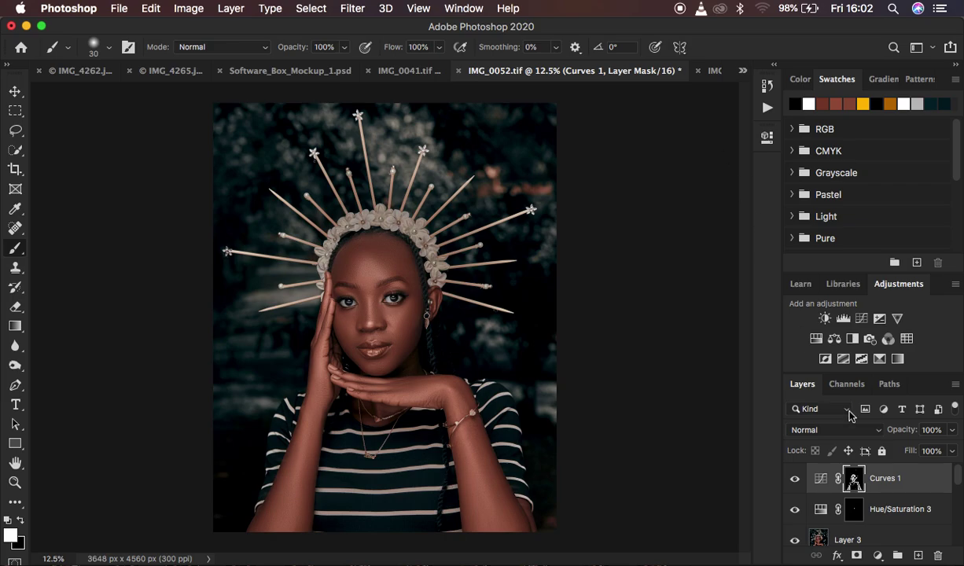
# Add a Hue/Saturation adjustment layer on top and set its Reds to Saturation -6 and Lightness -7
pyautogui.click(876, 555)
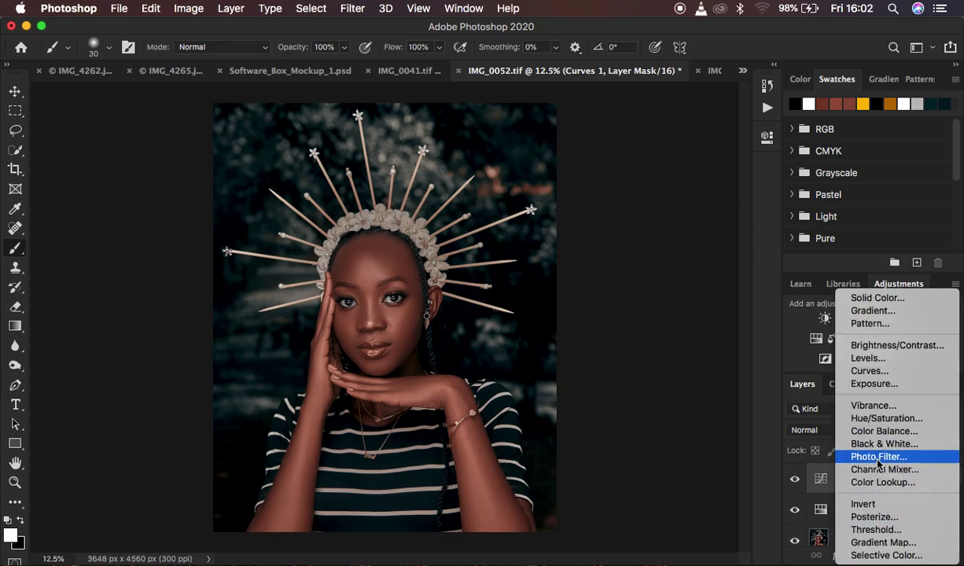
pyautogui.click(873, 418)
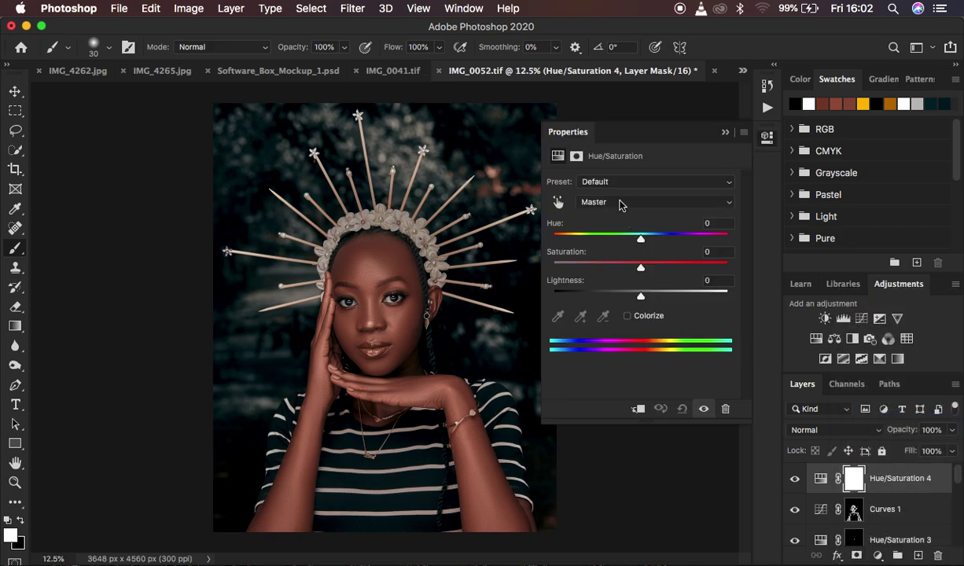
pyautogui.click(595, 202)
pyautogui.click(615, 213)
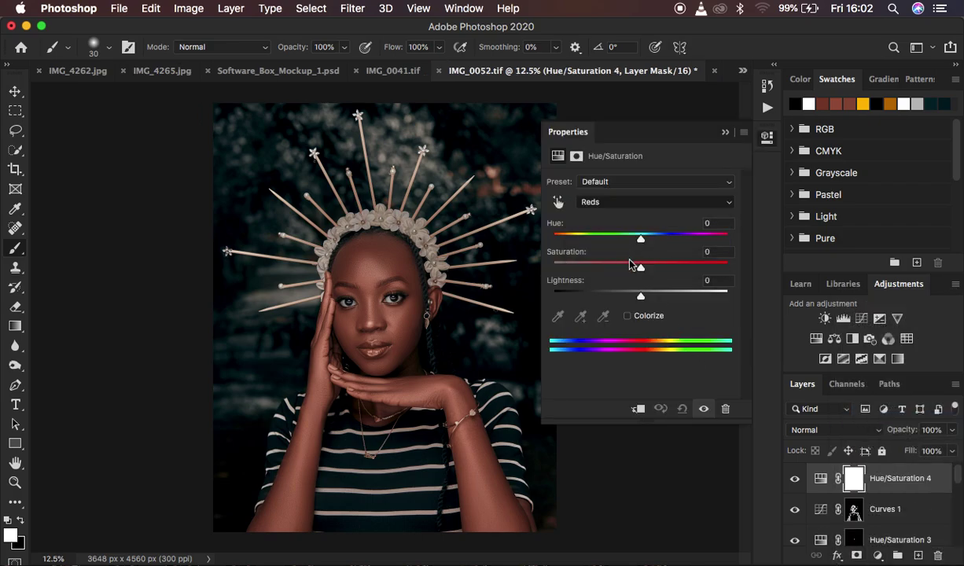
pyautogui.click(638, 296)
pyautogui.moveTo(639, 296); pyautogui.dragTo(636, 267)
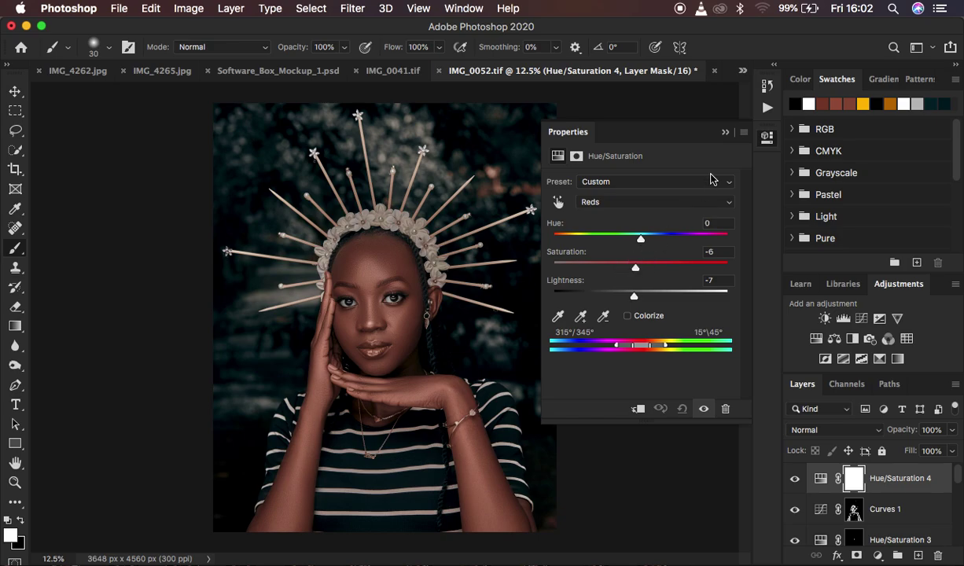
pyautogui.click(725, 135)
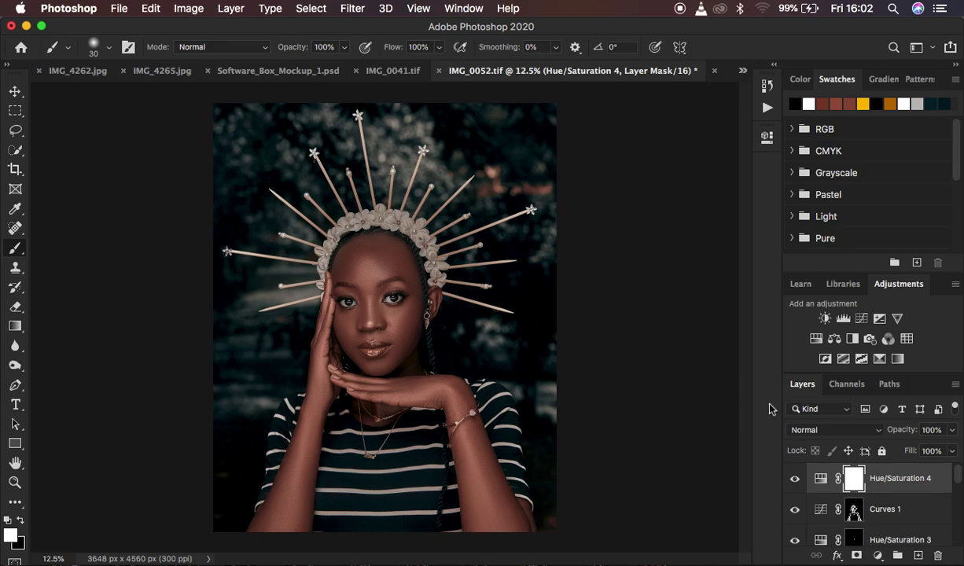
# Compare the edited portrait with the original by isolating the Background layer and restoring all layers
pyautogui.scroll(-3, 885, 478)
pyautogui.keyDown('alt'); pyautogui.click(794, 532); pyautogui.keyUp('alt')
pyautogui.keyDown('alt'); pyautogui.click(794, 532); pyautogui.keyUp('alt')
pyautogui.keyDown('alt'); pyautogui.click(794, 532); pyautogui.keyUp('alt')
pyautogui.keyDown('alt'); pyautogui.click(795, 533); pyautogui.keyUp('alt')
pyautogui.keyDown('alt'); pyautogui.click(794, 533); pyautogui.keyUp('alt')
pyautogui.keyDown('alt'); pyautogui.click(795, 533); pyautogui.keyUp('alt')
# Examine the face at 50% zoom while alternating between the Background layer alone and all layers
pyautogui.press('super+plus')
pyautogui.press('super+plus')
pyautogui.press('super+plus')
pyautogui.press('super+plus')
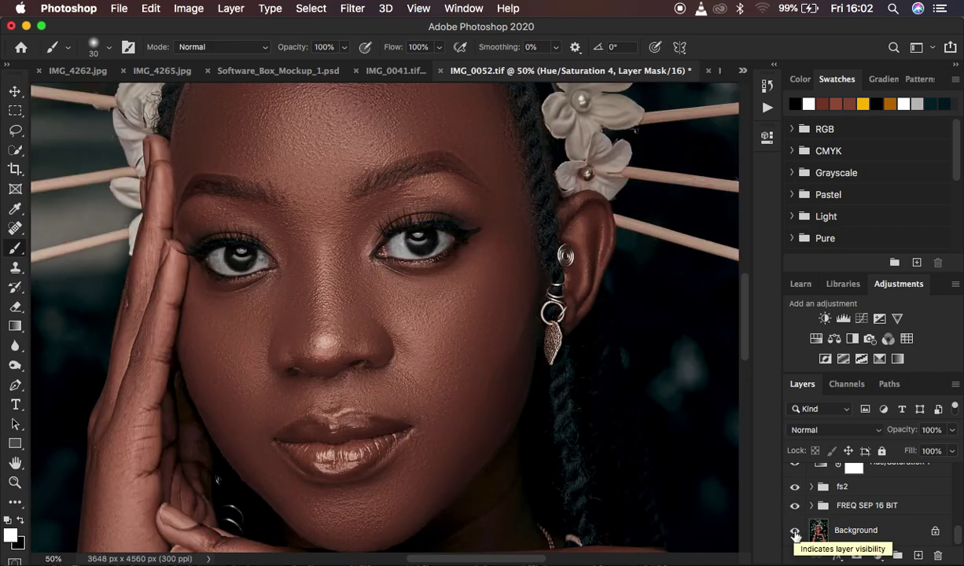
pyautogui.keyDown('alt'); pyautogui.click(795, 534); pyautogui.keyUp('alt')
pyautogui.keyDown('alt'); pyautogui.click(795, 534); pyautogui.keyUp('alt')
pyautogui.keyDown('alt'); pyautogui.click(795, 534); pyautogui.keyUp('alt')
pyautogui.keyDown('alt'); pyautogui.click(796, 533); pyautogui.keyUp('alt')
pyautogui.keyDown('alt'); pyautogui.click(796, 534); pyautogui.keyUp('alt')
pyautogui.keyDown('alt'); pyautogui.click(796, 534); pyautogui.keyUp('alt')
pyautogui.keyDown('alt'); pyautogui.click(795, 533); pyautogui.keyUp('alt')
pyautogui.keyDown('alt'); pyautogui.click(795, 534); pyautogui.keyUp('alt')
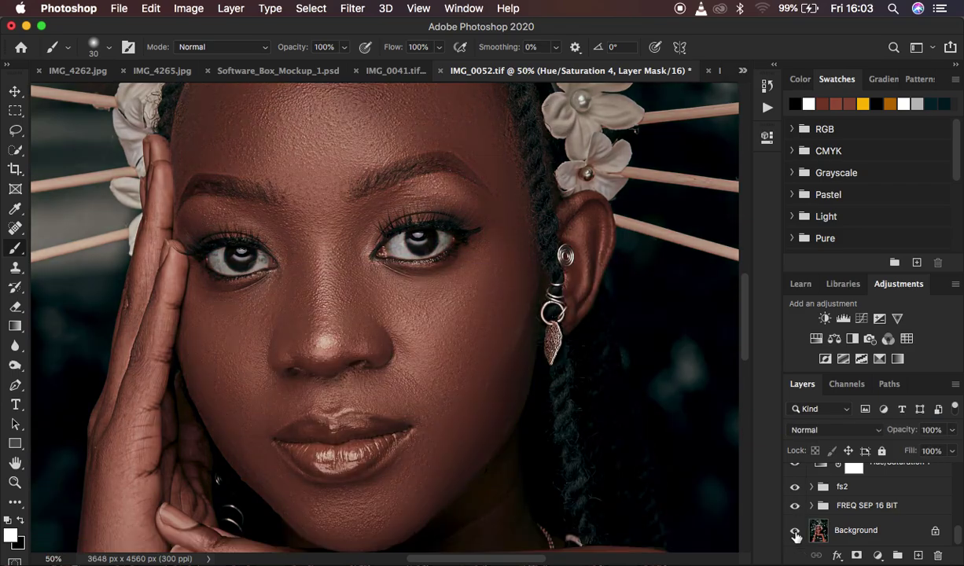
# Compare before and after across the whole portrait by alternating between the Background layer alone and the full layer stack
pyautogui.press('super+minus')
pyautogui.press('super+minus')
pyautogui.press('super+minus')
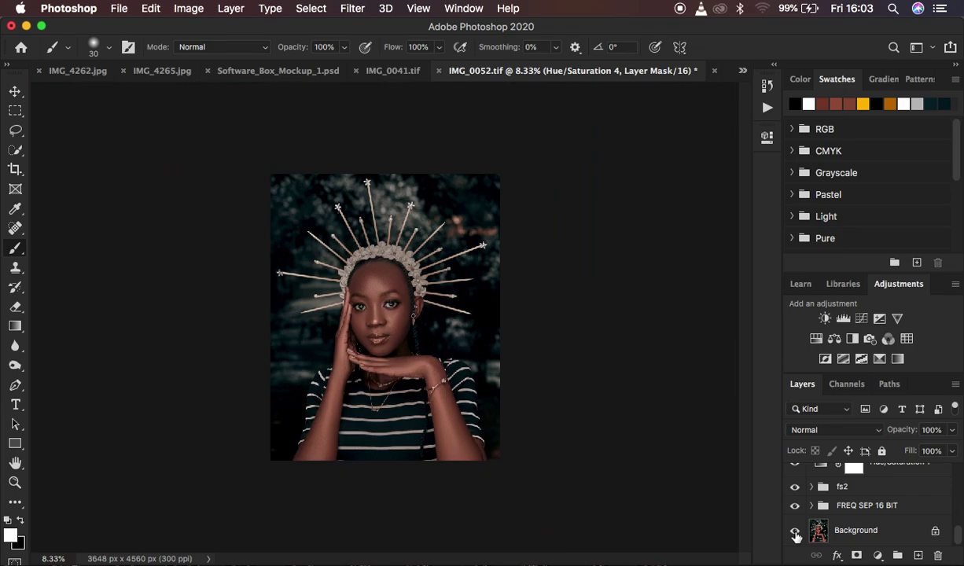
pyautogui.press('super+equal')
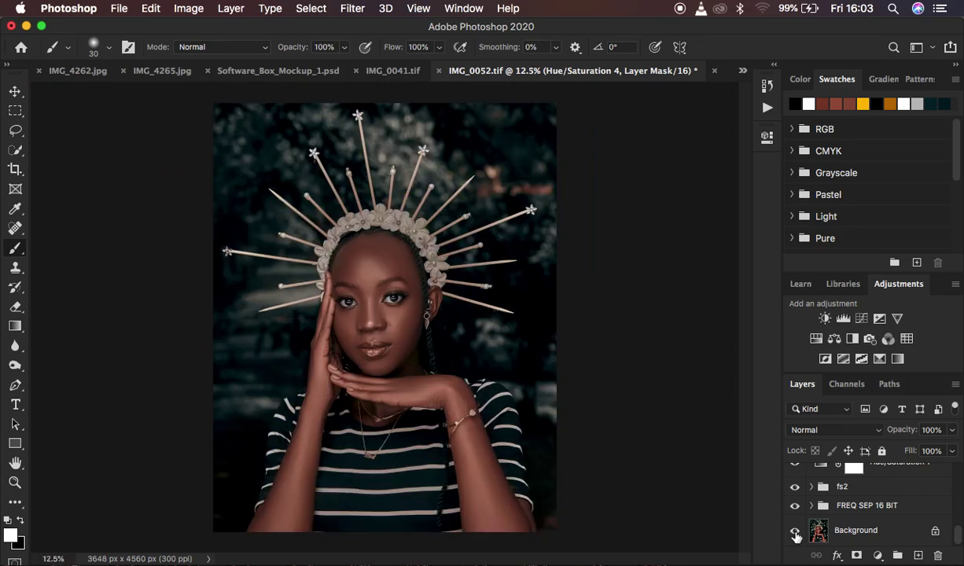
pyautogui.keyDown('alt'); pyautogui.click(796, 534); pyautogui.keyUp('alt')
pyautogui.keyDown('alt'); pyautogui.click(795, 534); pyautogui.keyUp('alt')
pyautogui.keyDown('alt'); pyautogui.click(795, 534); pyautogui.keyUp('alt')
pyautogui.keyDown('alt'); pyautogui.click(795, 534); pyautogui.keyUp('alt')
pyautogui.keyDown('alt'); pyautogui.click(795, 534); pyautogui.keyUp('alt')
pyautogui.keyDown('alt'); pyautogui.click(796, 534); pyautogui.keyUp('alt')
pyautogui.keyDown('alt'); pyautogui.click(796, 534); pyautogui.keyUp('alt')
pyautogui.keyDown('alt'); pyautogui.click(795, 534); pyautogui.keyUp('alt')
pyautogui.keyDown('alt'); pyautogui.click(796, 534); pyautogui.keyUp('alt')
pyautogui.keyDown('alt'); pyautogui.click(795, 534); pyautogui.keyUp('alt')
# Hide the upper layers from Hue/Saturation 4 down to Selective Color 1 for a layer-by-layer review
pyautogui.scroll(5, 794, 511)
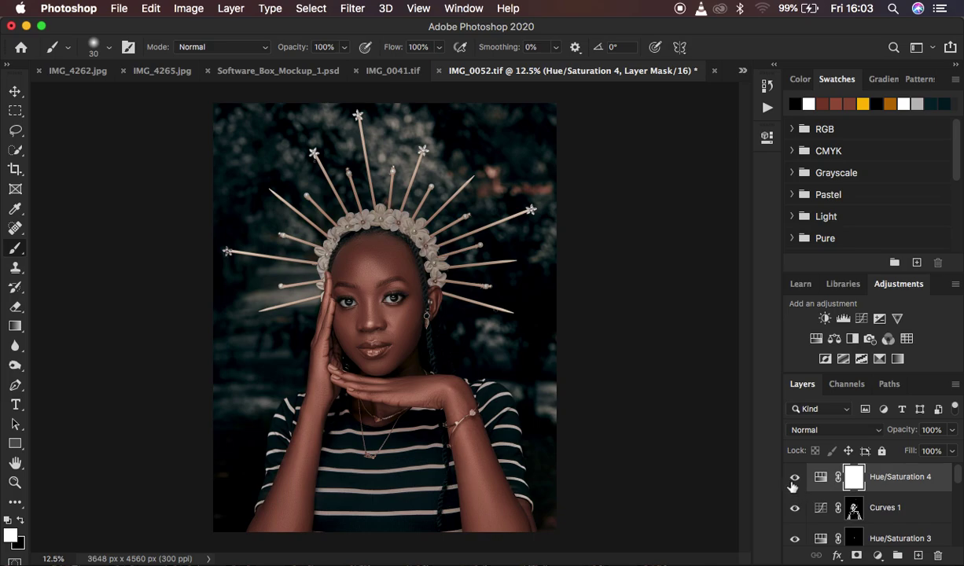
pyautogui.click(794, 509)
pyautogui.scroll(-5, 866, 504)
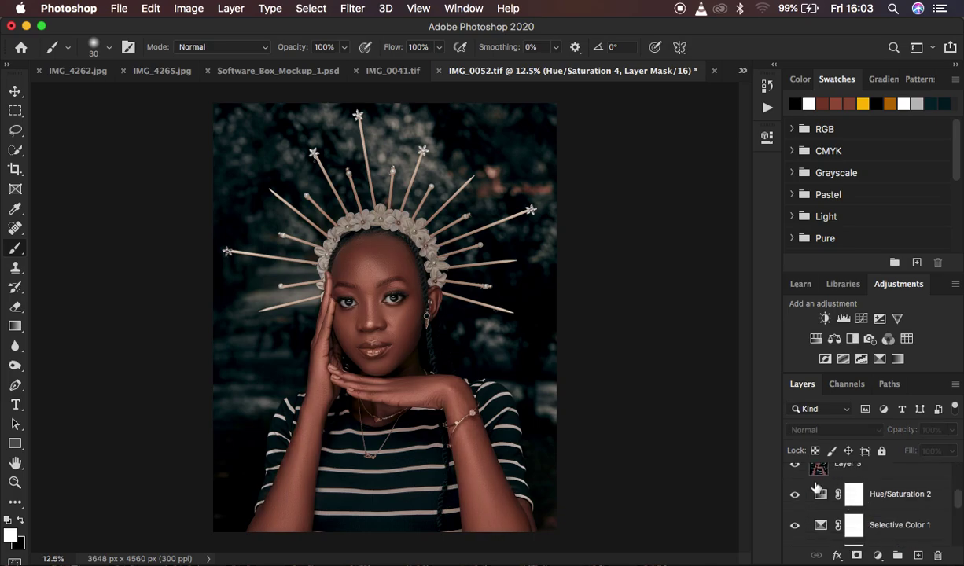
pyautogui.click(795, 525)
pyautogui.click(794, 495)
pyautogui.click(793, 466)
pyautogui.scroll(5, 854, 489)
pyautogui.click(795, 541)
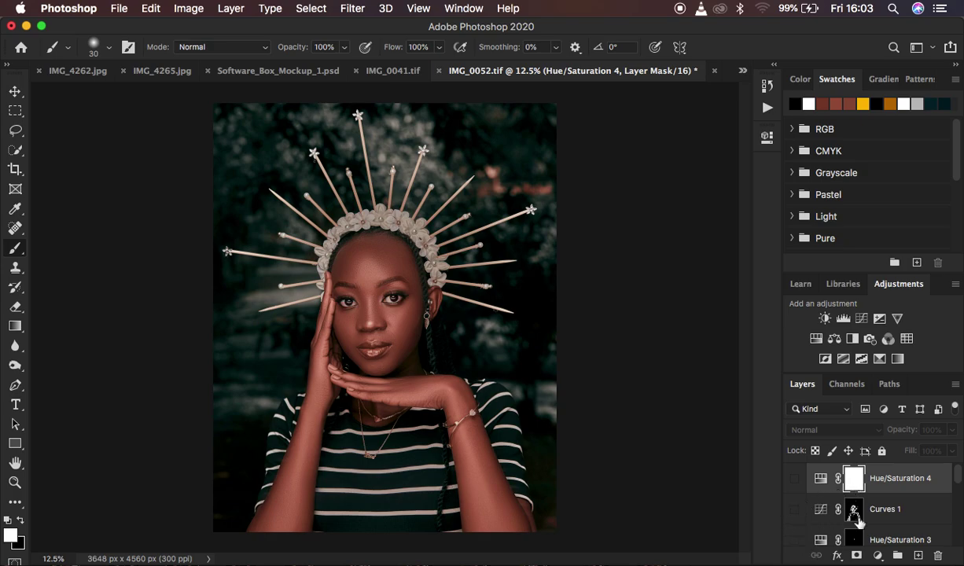
# Hide Brightness/Contrast 1, Black & White 1, Hue/Saturation 1 and both frequency separation groups, leaving only the Background visible
pyautogui.scroll(-10, 858, 522)
pyautogui.scroll(4, 858, 522)
pyautogui.scroll(-3, 858, 522)
pyautogui.click(795, 469)
pyautogui.click(795, 499)
pyautogui.click(795, 530)
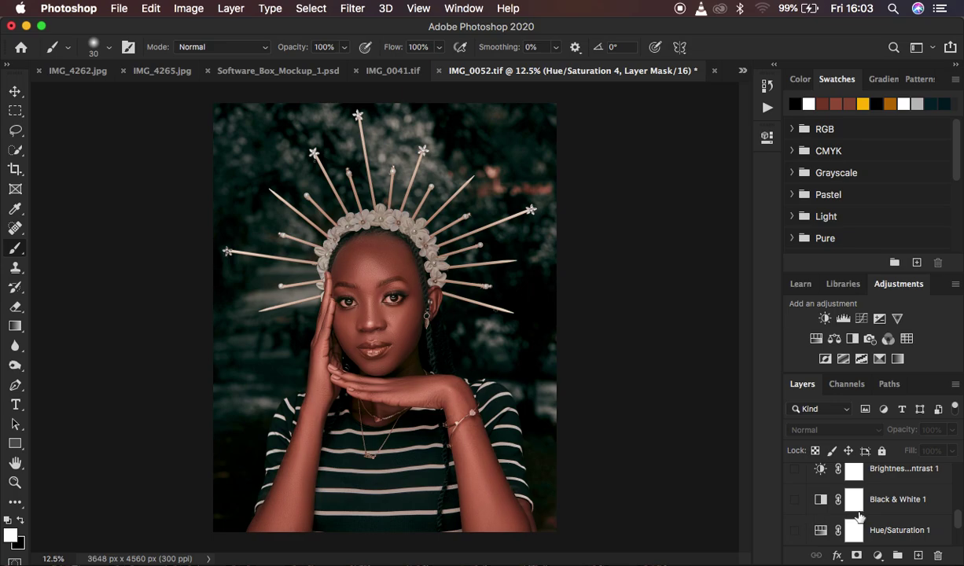
pyautogui.scroll(-4, 859, 517)
pyautogui.click(794, 486)
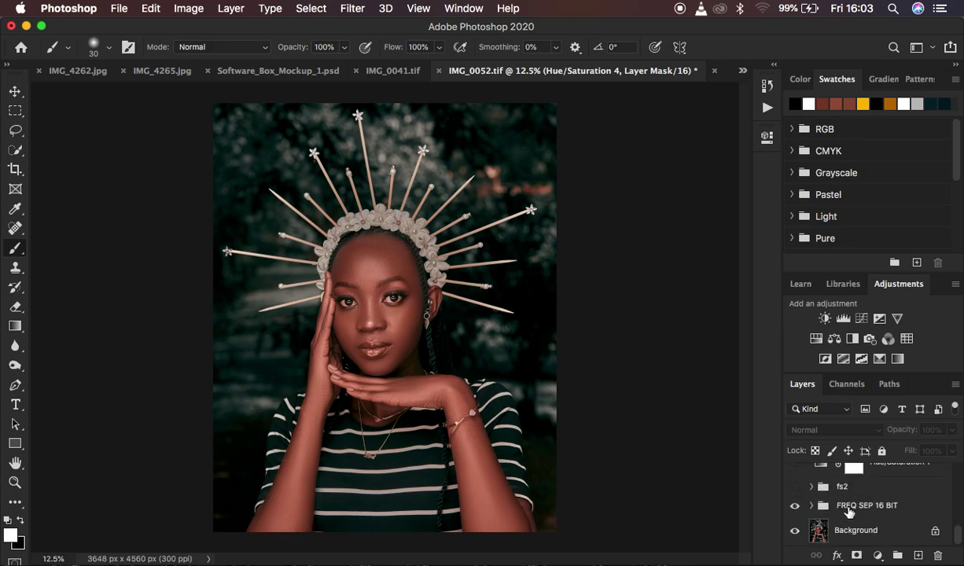
pyautogui.click(794, 505)
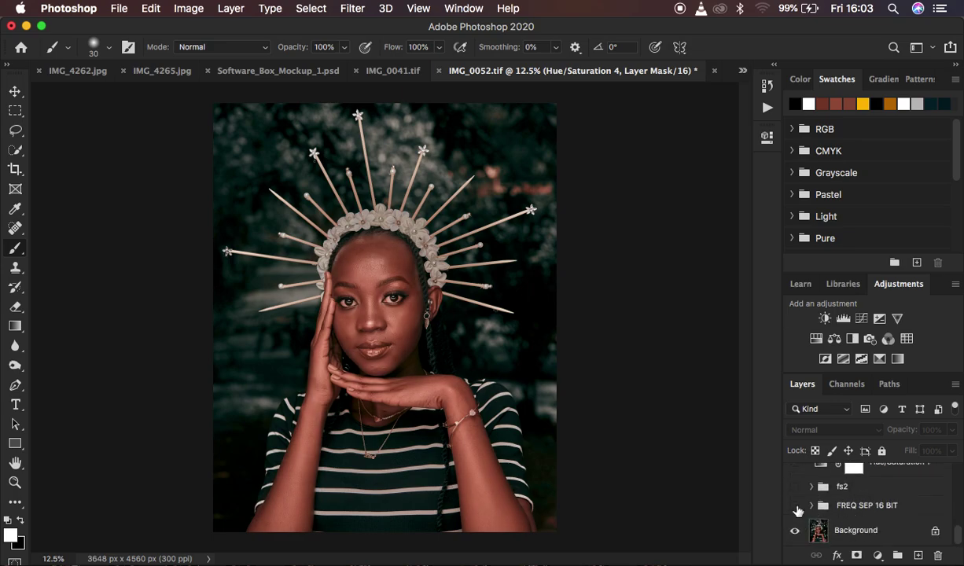
# Toggle the FREQ SEP 16 BIT group to examine its skin retouching, and leave it visible
pyautogui.press('super+plus')
pyautogui.click(794, 506)
pyautogui.click(795, 507)
pyautogui.click(796, 507)
pyautogui.click(796, 507)
pyautogui.click(796, 506)
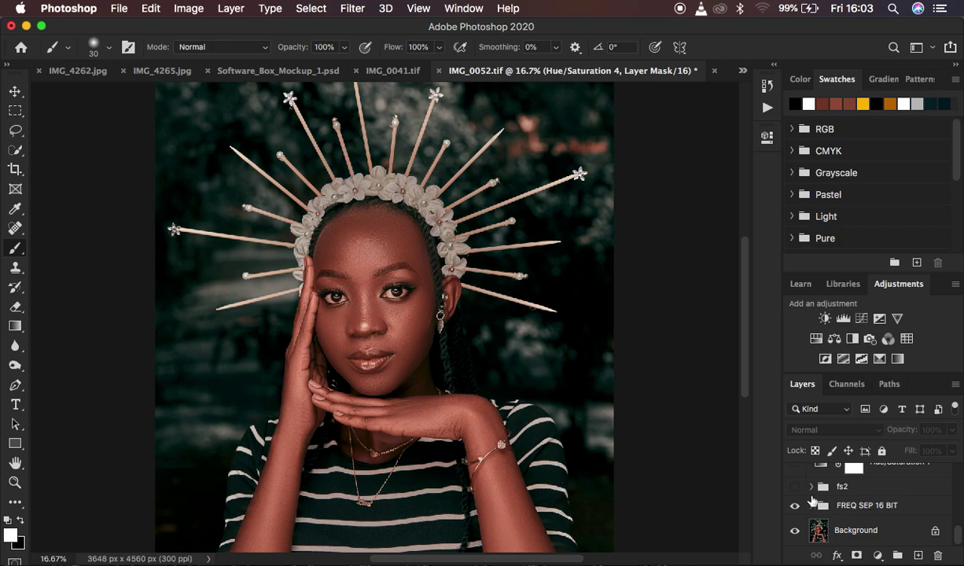
# Toggle the fs2 group repeatedly to examine the second frequency separation's effect, and leave it visible
pyautogui.click(795, 488)
pyautogui.click(795, 489)
pyautogui.click(795, 489)
pyautogui.click(796, 489)
pyautogui.click(795, 489)
pyautogui.click(795, 489)
pyautogui.click(795, 489)
pyautogui.click(795, 489)
# Show the Hue/Saturation 1 layer and review its Reds settings
pyautogui.scroll(2, 871, 488)
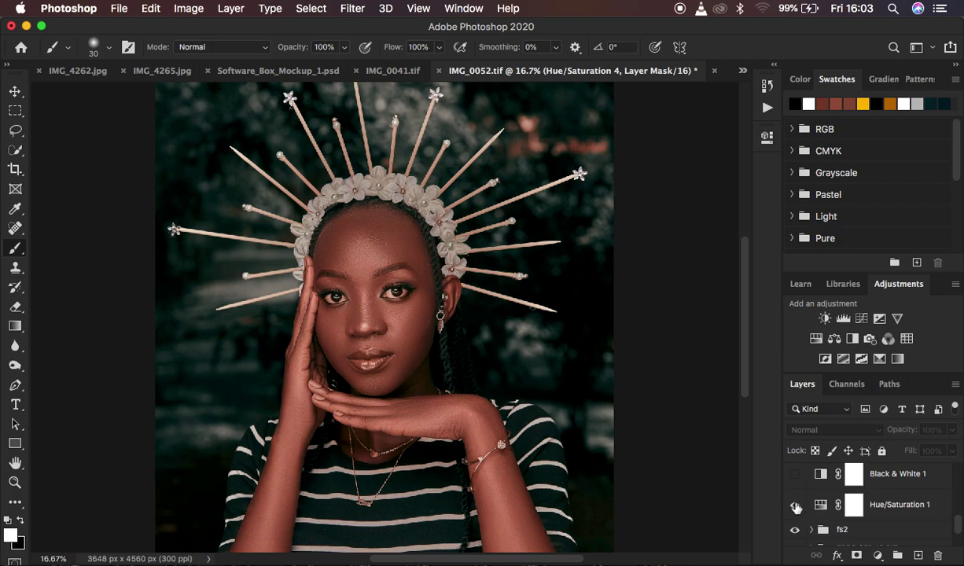
pyautogui.click(795, 505)
pyautogui.doubleClick(820, 504)
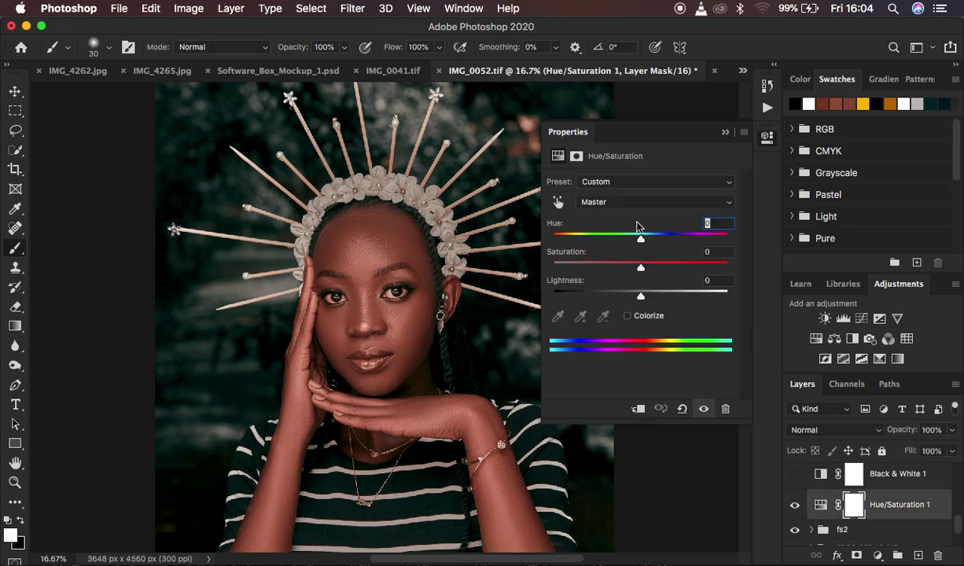
pyautogui.click(623, 202)
pyautogui.click(617, 211)
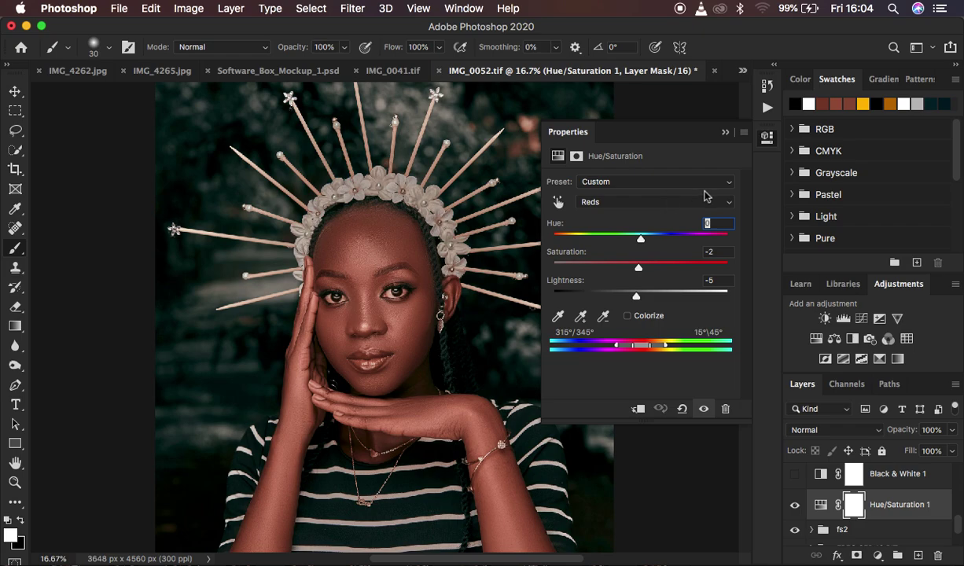
pyautogui.click(724, 135)
# Show the Black & White 1 and Brightness/Contrast 1 layers and review their blending and contrast settings
pyautogui.click(794, 474)
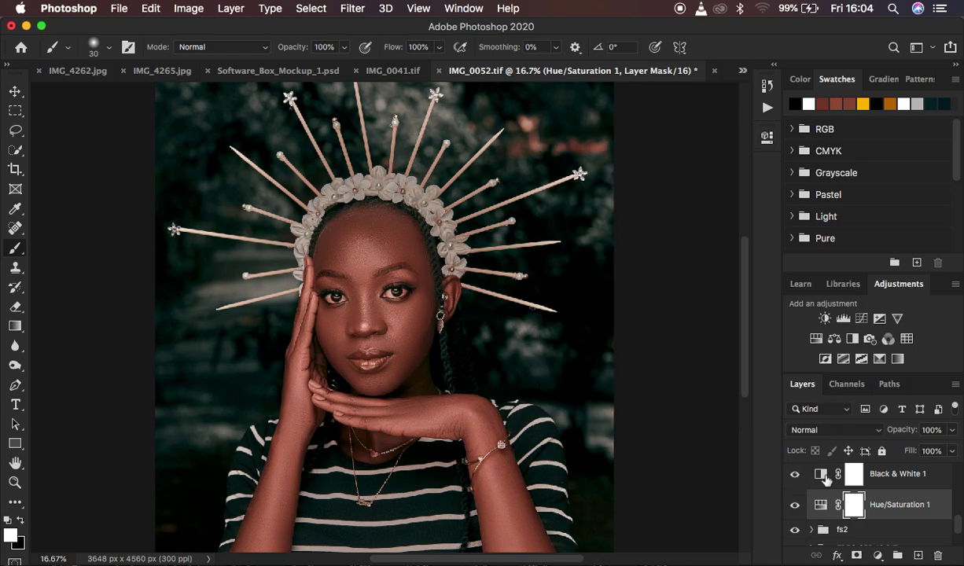
pyautogui.click(894, 481)
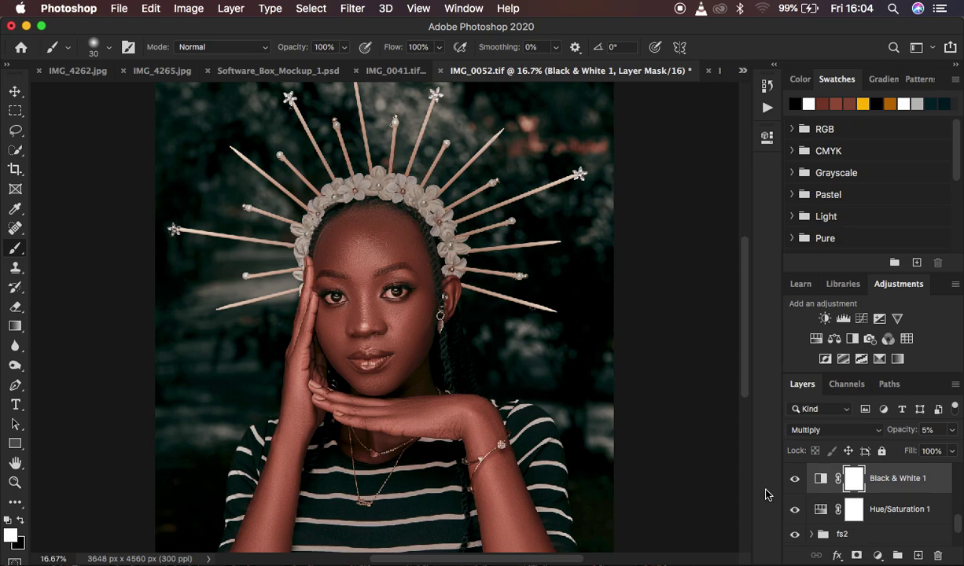
pyautogui.scroll(2, 896, 490)
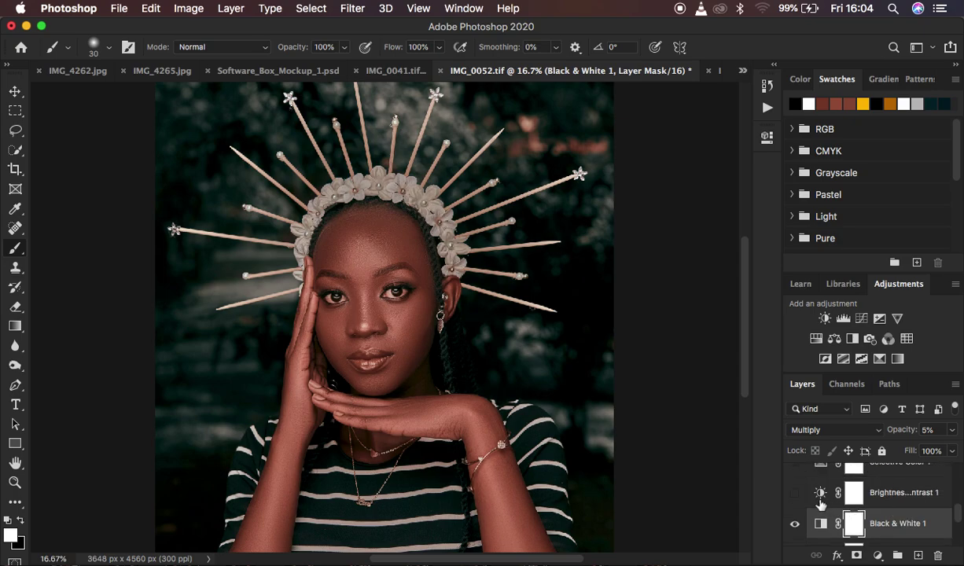
pyautogui.click(795, 493)
pyautogui.doubleClick(820, 492)
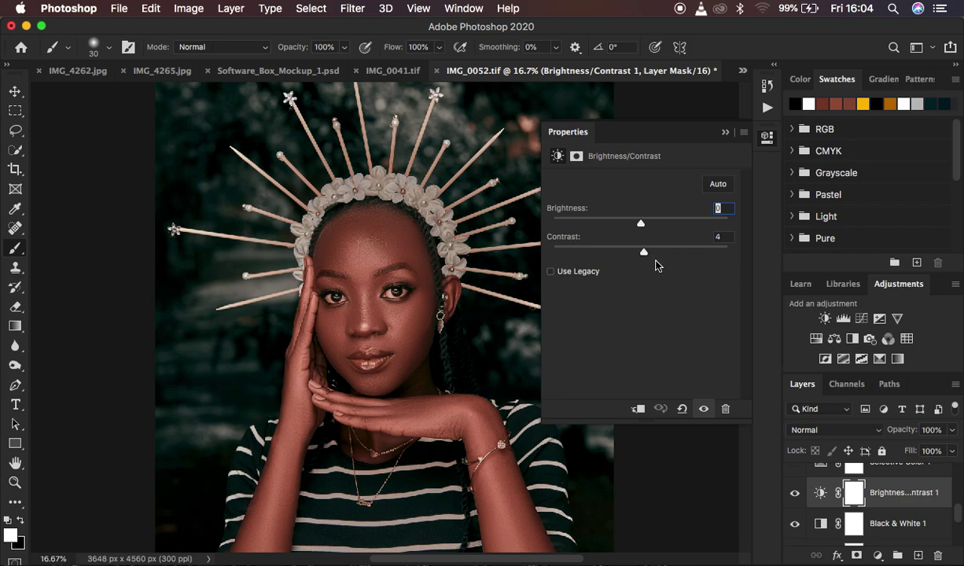
pyautogui.click(731, 134)
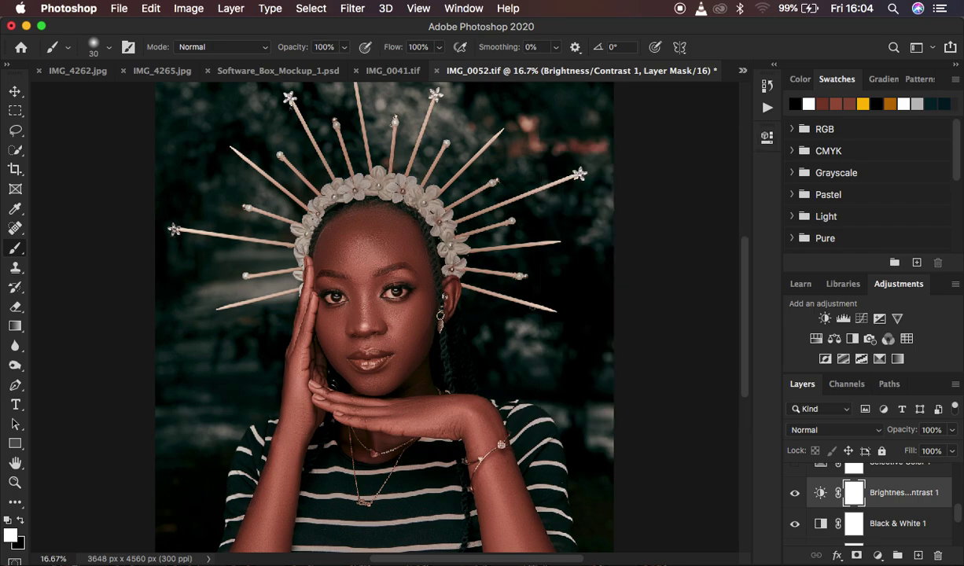
# Show the Selective Color 1 layer and review its color settings, including Blacks
pyautogui.scroll(1, 865, 497)
pyautogui.click(794, 481)
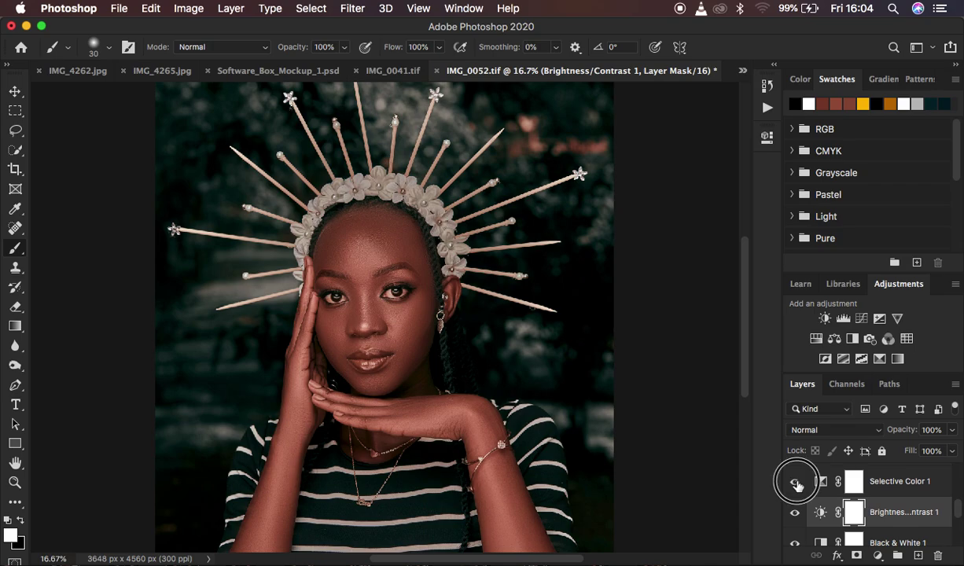
pyautogui.doubleClick(820, 482)
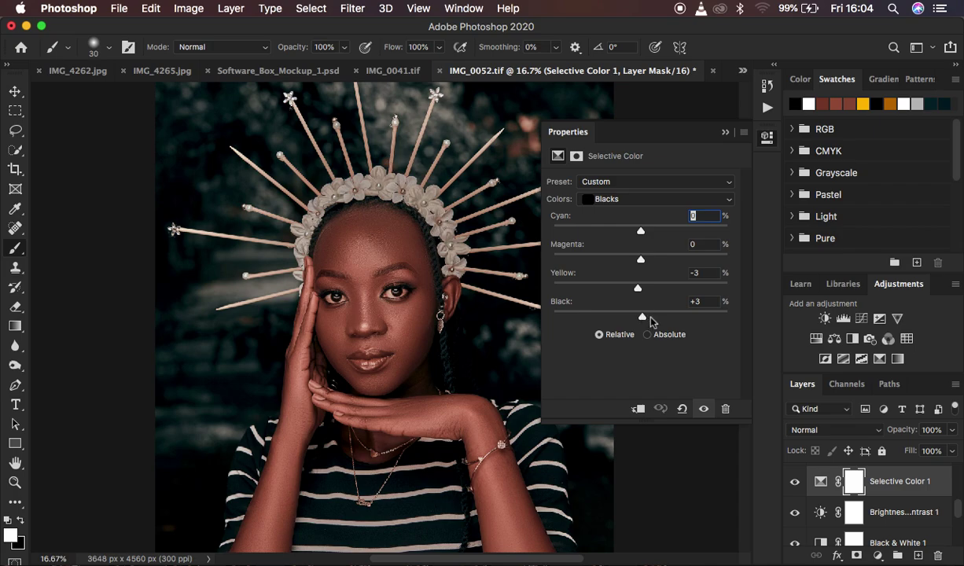
pyautogui.click(725, 132)
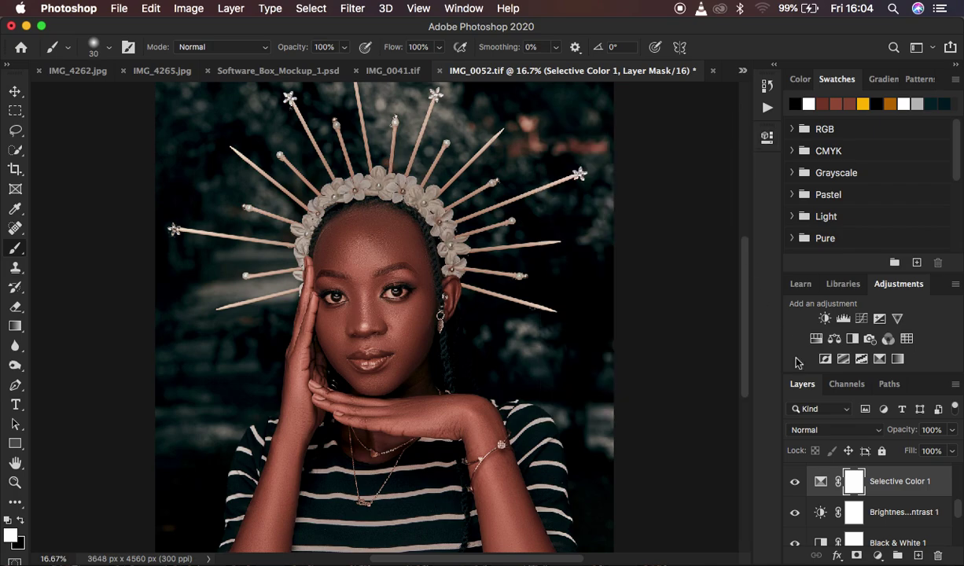
# Show the Hue/Saturation 2 layer and review its Yellows and Reds settings
pyautogui.scroll(-4, 827, 462)
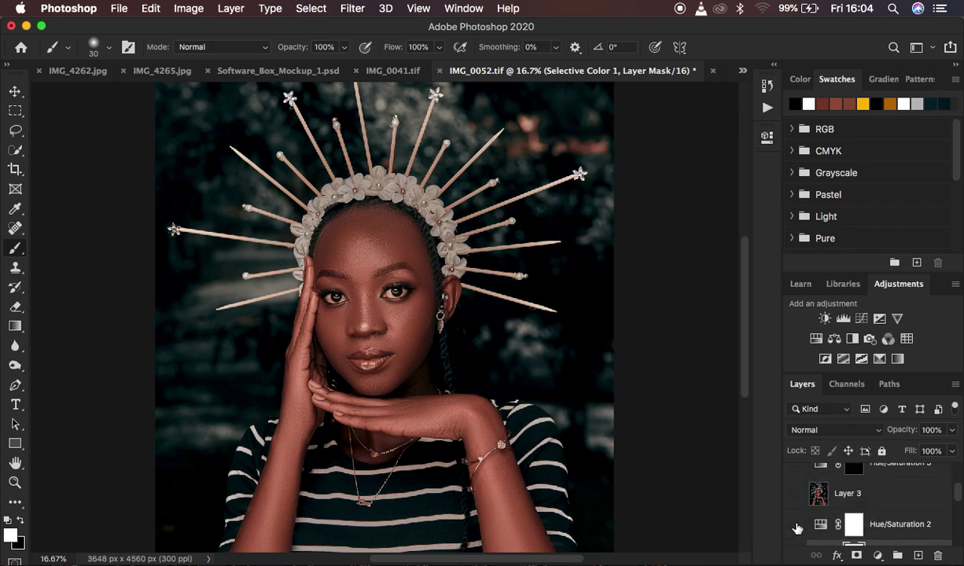
pyautogui.click(796, 528)
pyautogui.click(797, 527)
pyautogui.doubleClick(819, 525)
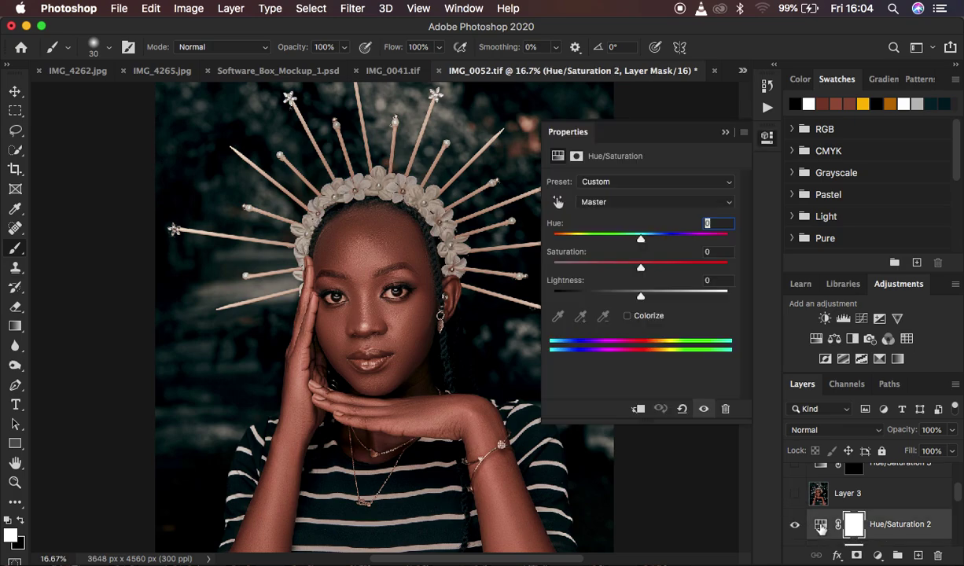
pyautogui.click(623, 206)
pyautogui.click(623, 220)
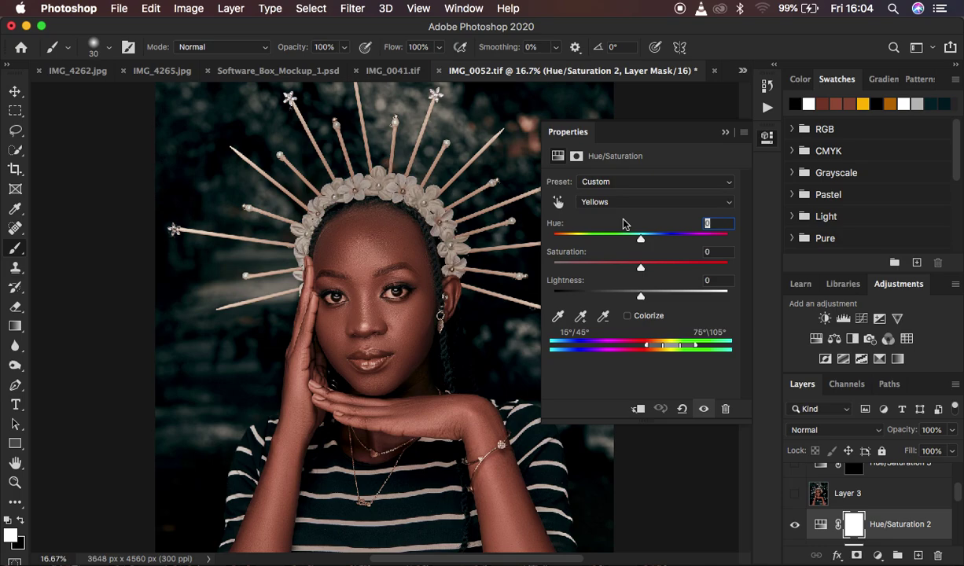
pyautogui.click(618, 205)
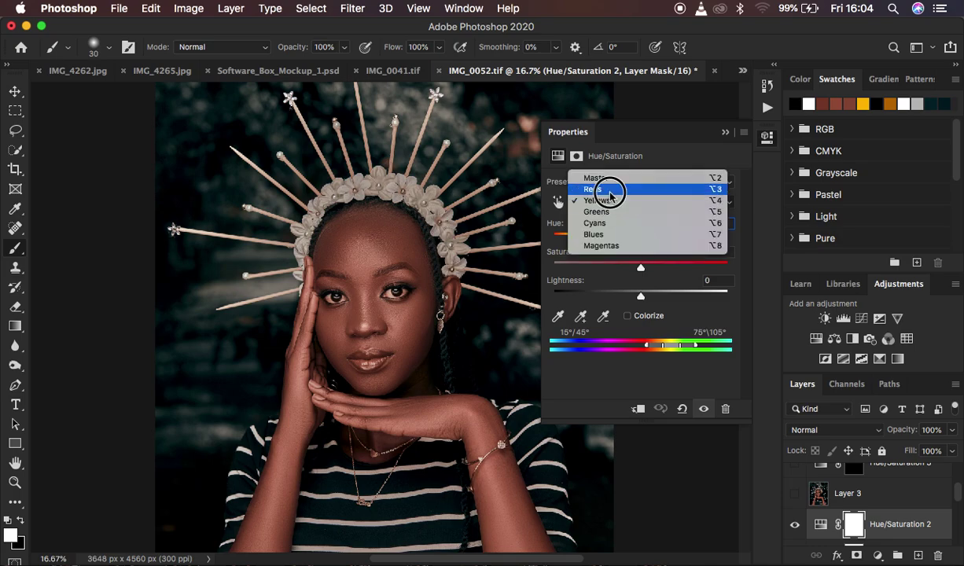
pyautogui.click(609, 189)
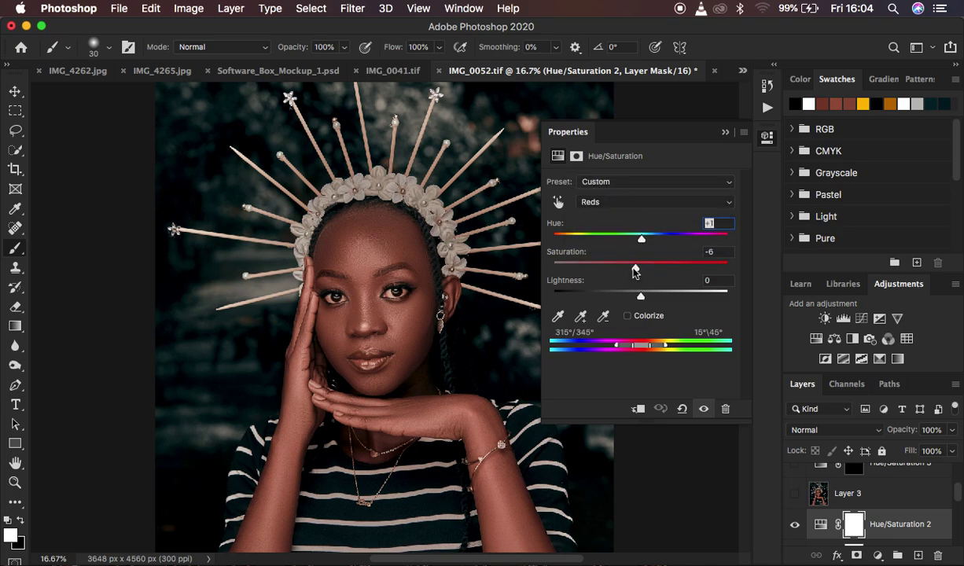
pyautogui.click(725, 133)
# Show Layer 3 and the Hue/Saturation 3 layer, toggle them to compare their effects, and leave both visible
pyautogui.click(795, 495)
pyautogui.scroll(2, 888, 503)
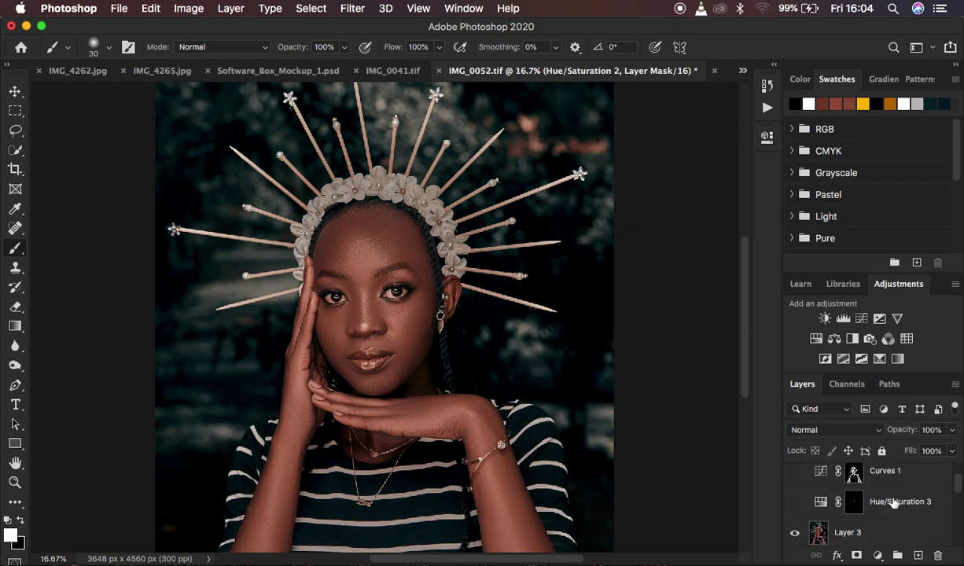
pyautogui.click(795, 501)
pyautogui.scroll(-1, 817, 499)
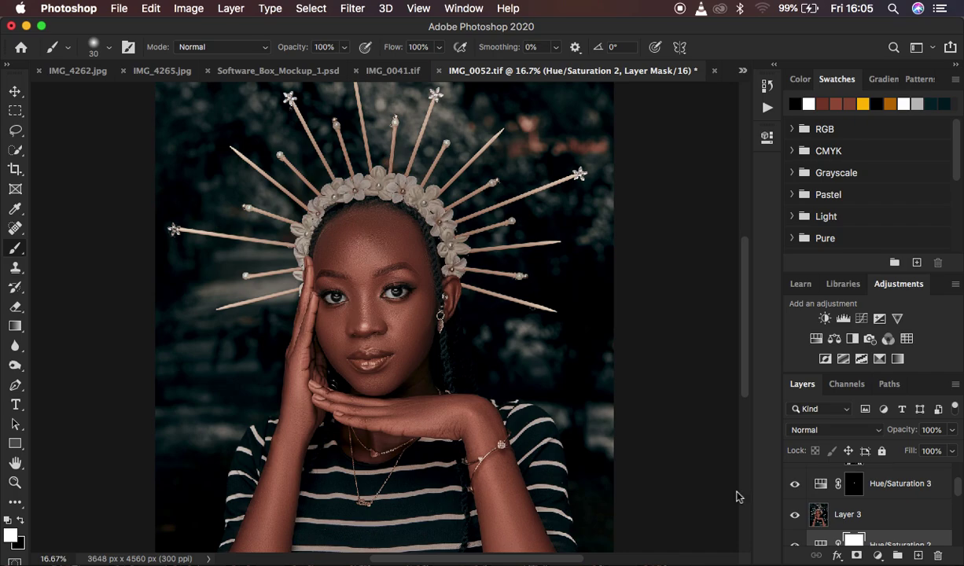
pyautogui.click(794, 515)
pyautogui.click(797, 519)
pyautogui.click(798, 520)
pyautogui.click(798, 520)
pyautogui.click(794, 485)
# Show the Curves 1 layer, toggle it repeatedly to examine its effect, and leave it visible
pyautogui.scroll(2, 817, 487)
pyautogui.click(795, 496)
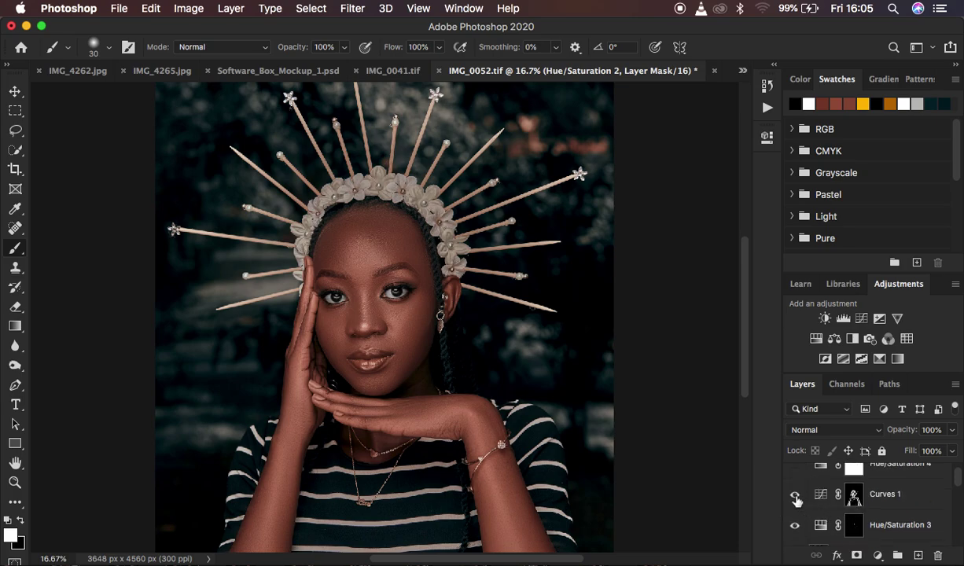
pyautogui.click(794, 496)
pyautogui.click(795, 496)
pyautogui.click(795, 495)
pyautogui.click(795, 496)
# Show the Hue/Saturation 4 layer, toggle it to check its effect, and leave it visible
pyautogui.scroll(1, 904, 503)
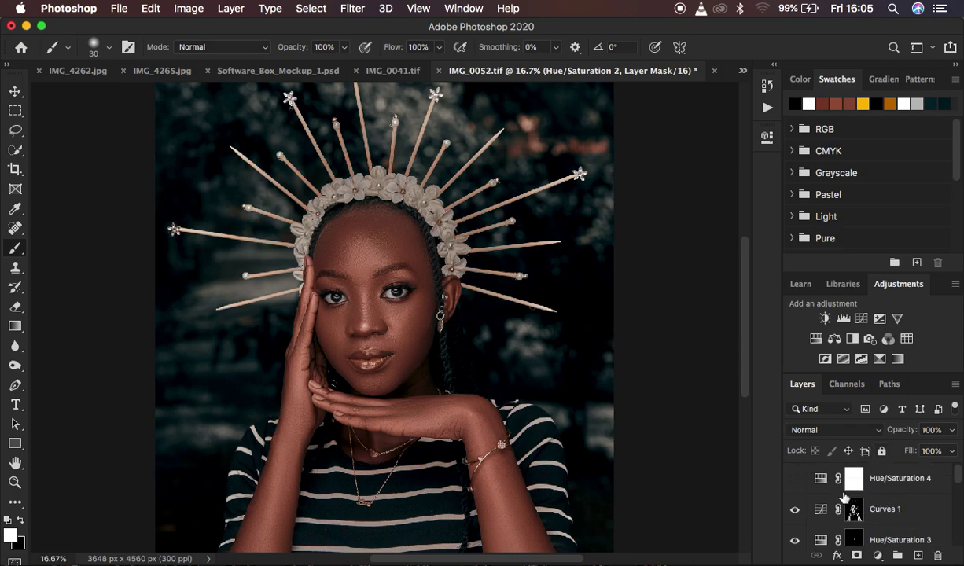
pyautogui.click(795, 478)
pyautogui.click(795, 480)
pyautogui.click(795, 480)
# Isolate the Background layer and restore all layers to compare the original portrait with the full edit
pyautogui.scroll(-5, 932, 508)
pyautogui.scroll(-3, 817, 522)
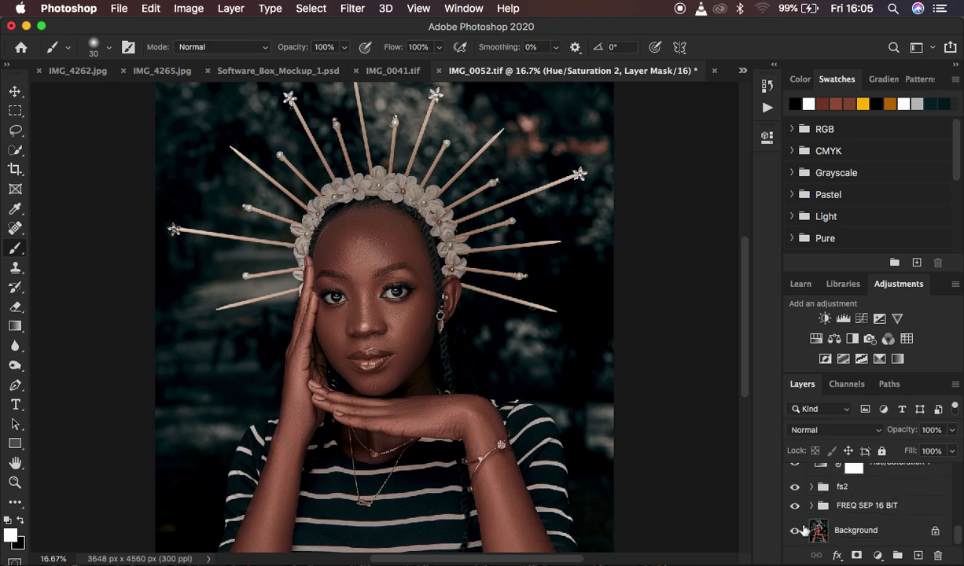
pyautogui.keyDown('alt'); pyautogui.click(794, 532); pyautogui.keyUp('alt')
pyautogui.keyDown('alt'); pyautogui.click(795, 532); pyautogui.keyUp('alt')
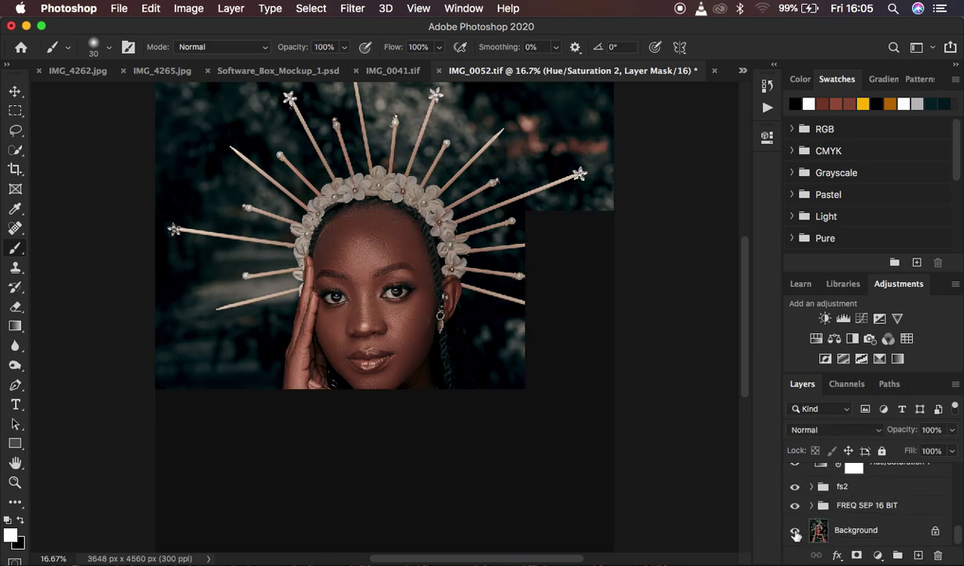
pyautogui.keyDown('alt'); pyautogui.click(795, 532); pyautogui.keyUp('alt')
pyautogui.keyDown('alt'); pyautogui.click(795, 531); pyautogui.keyUp('alt')
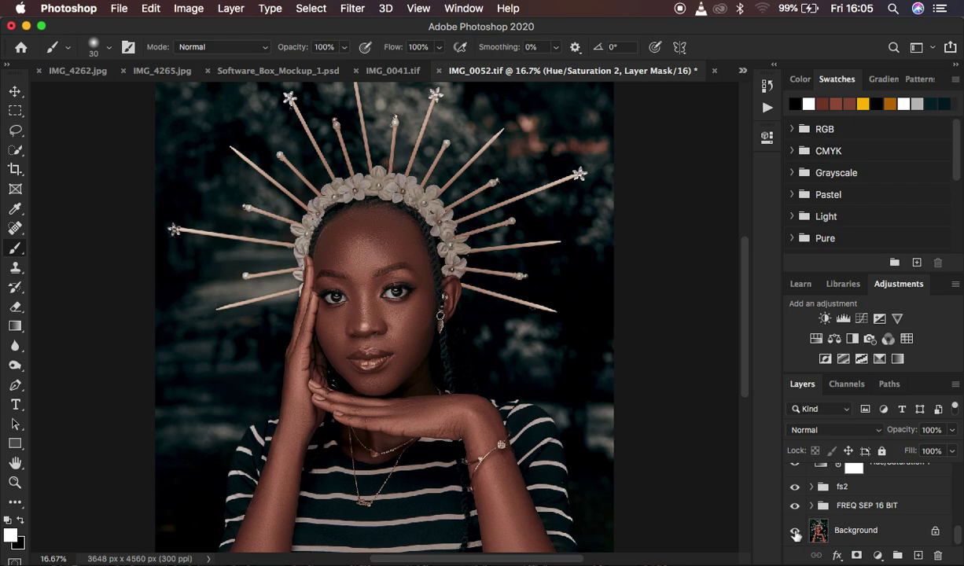
# Compare the face at 33.3% before and after retouching by repeatedly isolating the Background layer, ending on the original
pyautogui.press('super+plus')
pyautogui.press('super+plus')
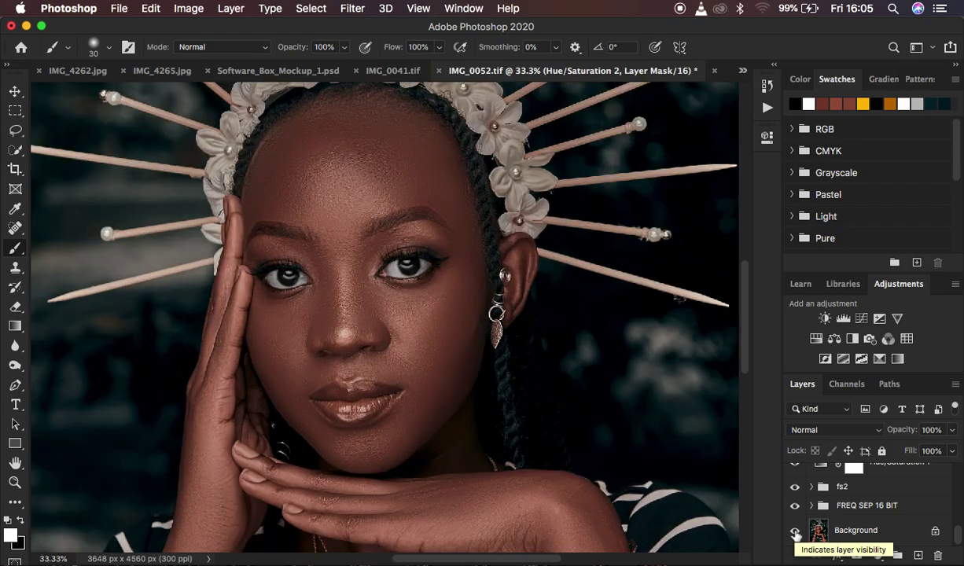
pyautogui.keyDown('alt'); pyautogui.click(794, 531); pyautogui.keyUp('alt')
pyautogui.keyDown('alt'); pyautogui.click(795, 531); pyautogui.keyUp('alt')
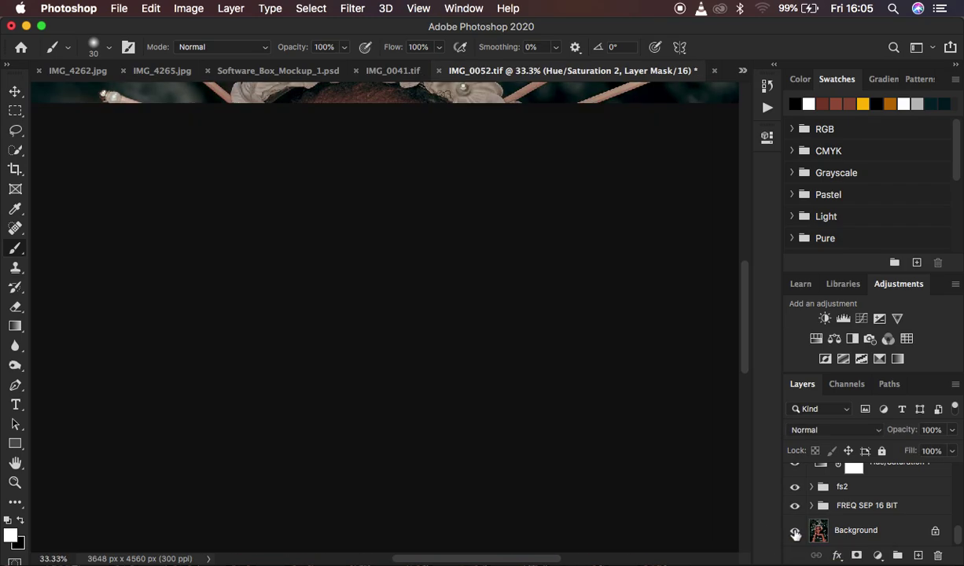
pyautogui.keyDown('alt'); pyautogui.click(794, 532); pyautogui.keyUp('alt')
pyautogui.keyDown('alt'); pyautogui.click(795, 532); pyautogui.keyUp('alt')
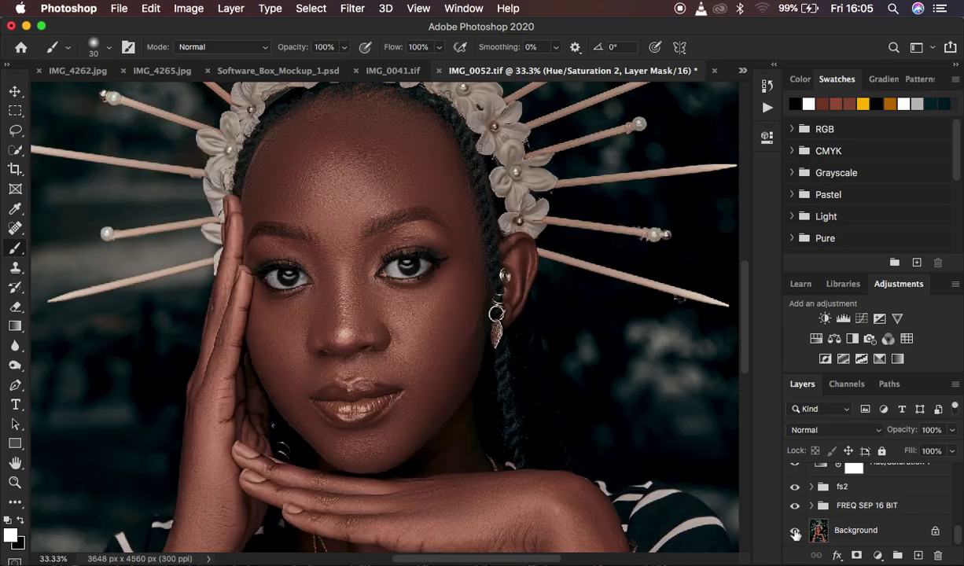
pyautogui.keyDown('alt'); pyautogui.click(794, 531); pyautogui.keyUp('alt')
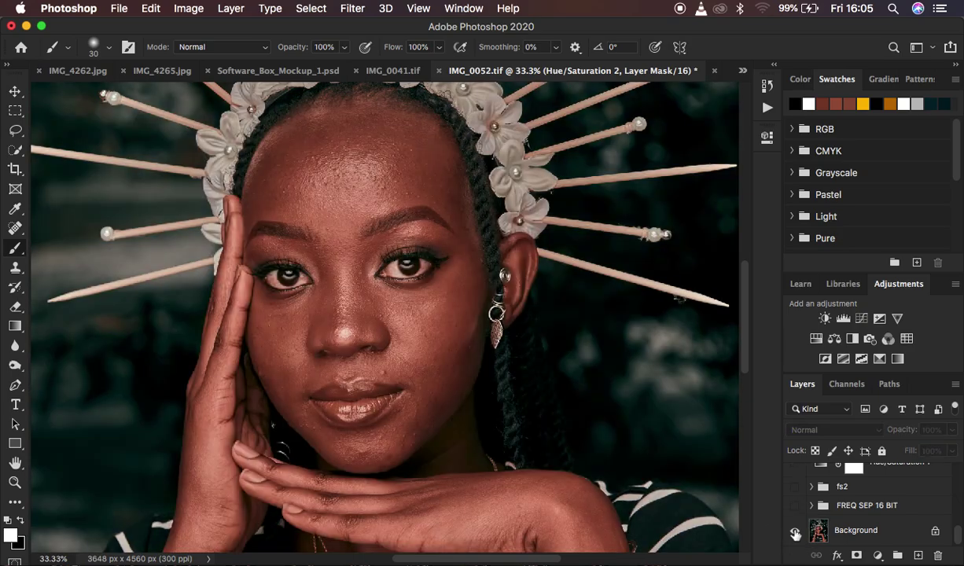
pyautogui.keyDown('alt'); pyautogui.click(794, 531); pyautogui.keyUp('alt')
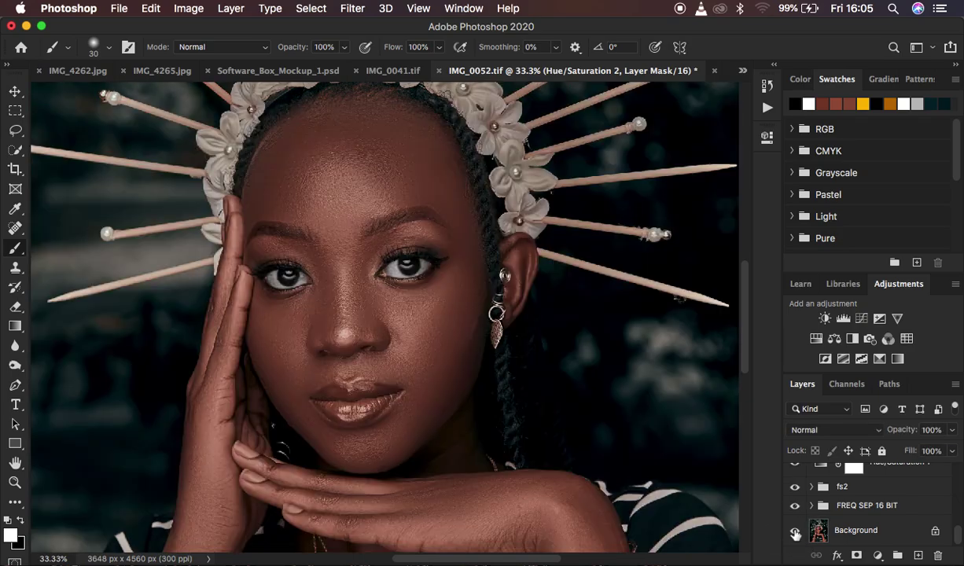
pyautogui.keyDown('alt'); pyautogui.click(795, 531); pyautogui.keyUp('alt')
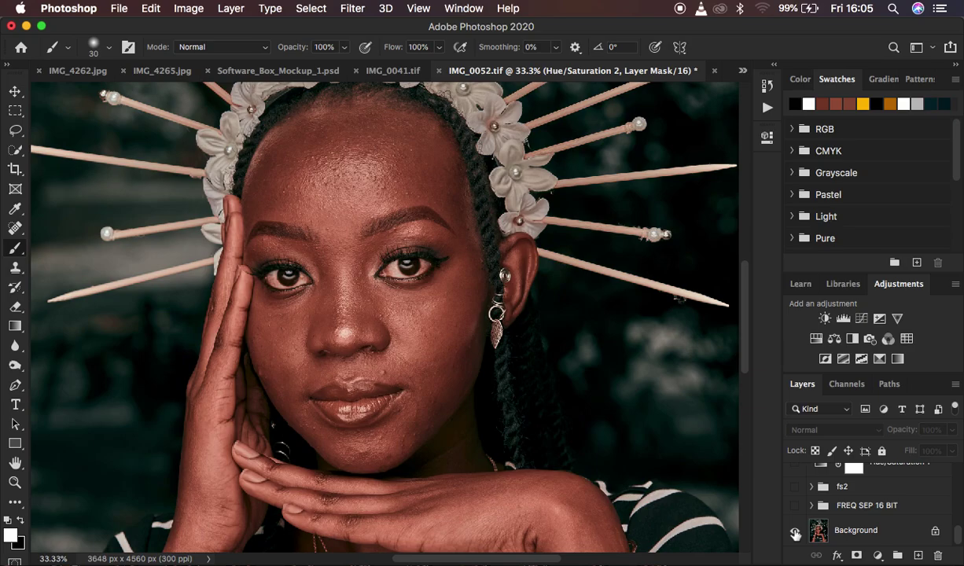
# Compare the wider portrait at 16.7% with and without all edits, leave every layer visible, and view the whole image
pyautogui.press('super+minus')
pyautogui.press('super+minus')
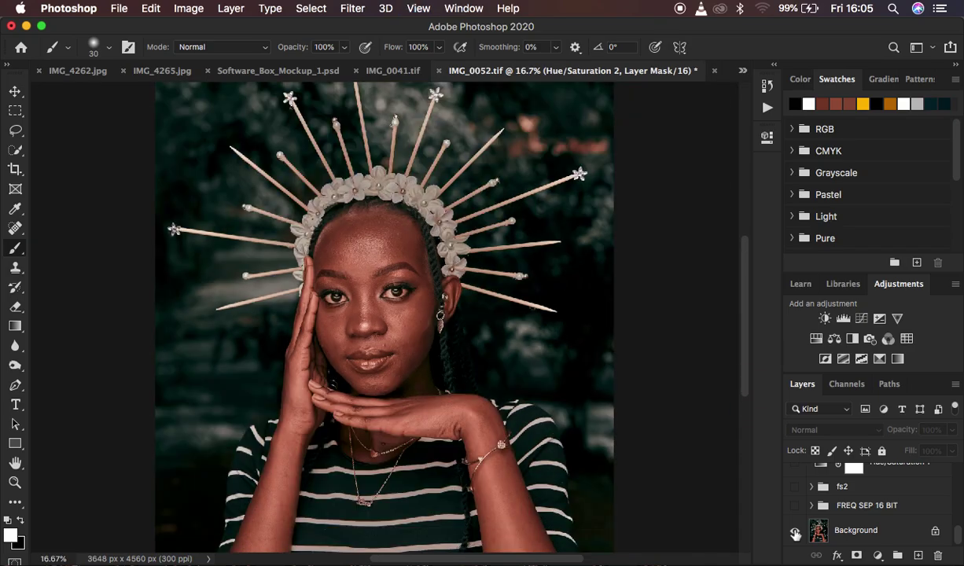
pyautogui.keyDown('alt'); pyautogui.click(795, 532); pyautogui.keyUp('alt')
pyautogui.keyDown('alt'); pyautogui.click(794, 532); pyautogui.keyUp('alt')
pyautogui.keyDown('alt'); pyautogui.click(795, 532); pyautogui.keyUp('alt')
pyautogui.keyDown('alt'); pyautogui.click(794, 531); pyautogui.keyUp('alt')
pyautogui.keyDown('alt'); pyautogui.click(794, 532); pyautogui.keyUp('alt')
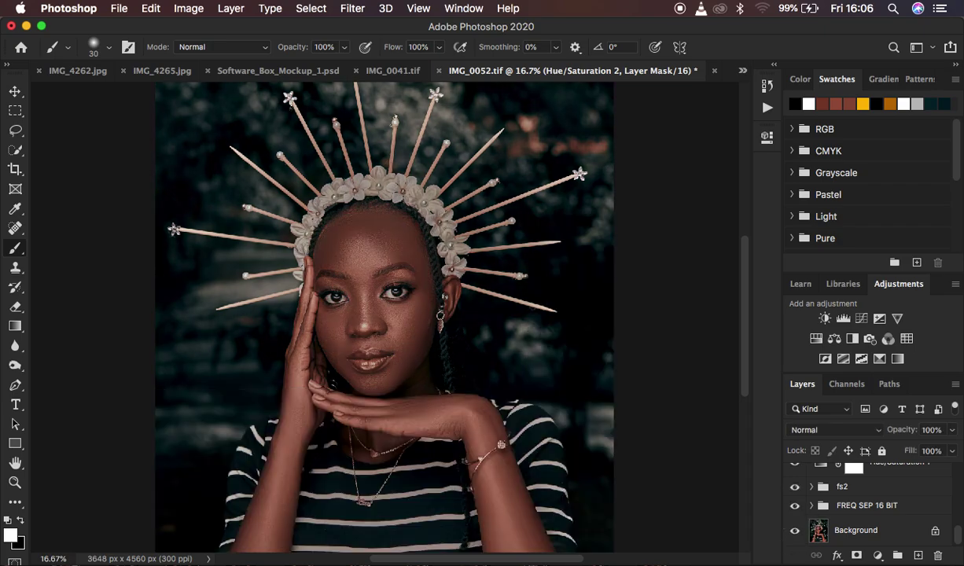
pyautogui.press('super+minus')
pyautogui.press('super+minus')
pyautogui.press('super+plus')
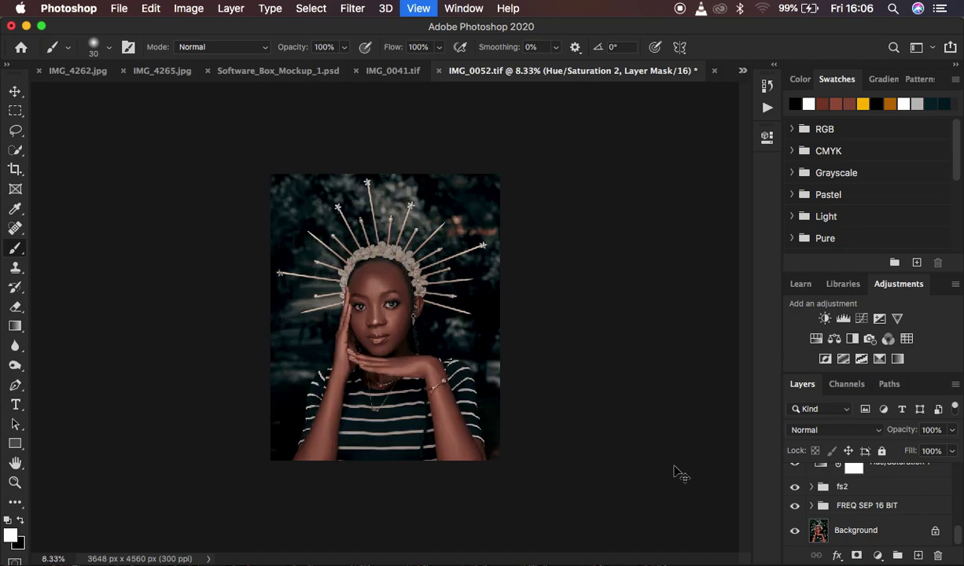